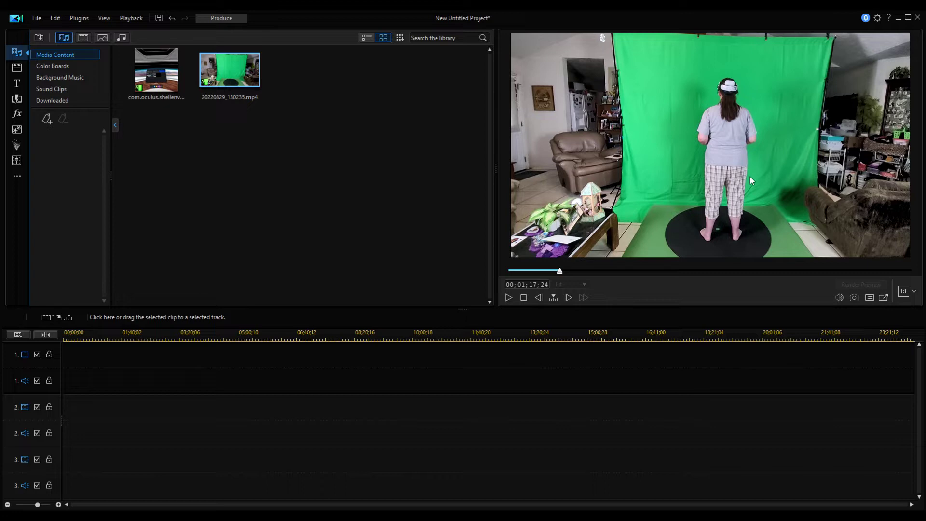
Place the com.oculus.shellenv clip on track 1 and 20220829_130235.mp4 on track 2, both starting at the same point.
{"action": "key", "text": "Left"}
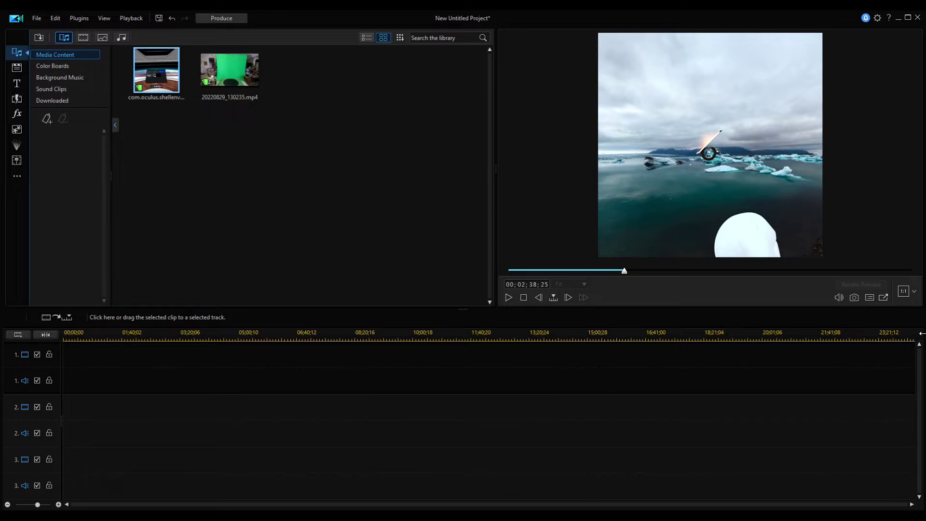
{"action": "left_click", "coordinate": [224, 77]}
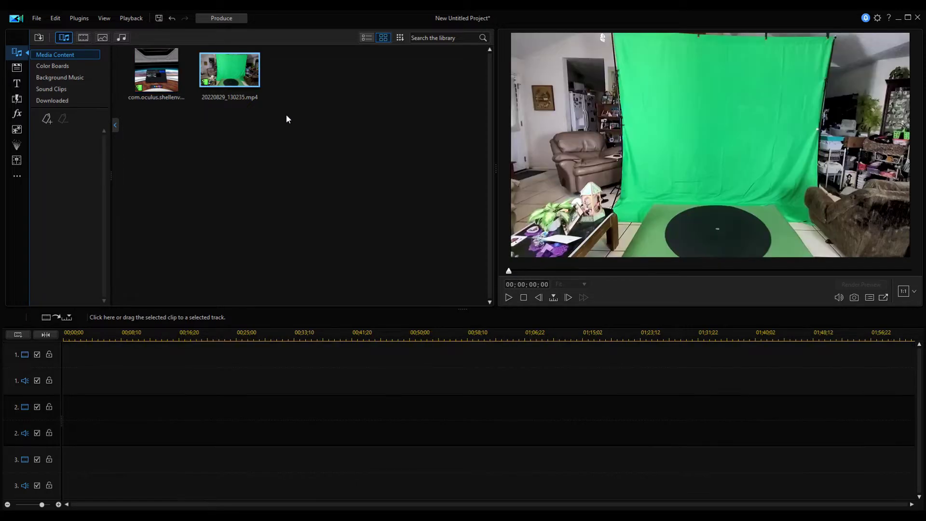
{"action": "left_click", "coordinate": [154, 66]}
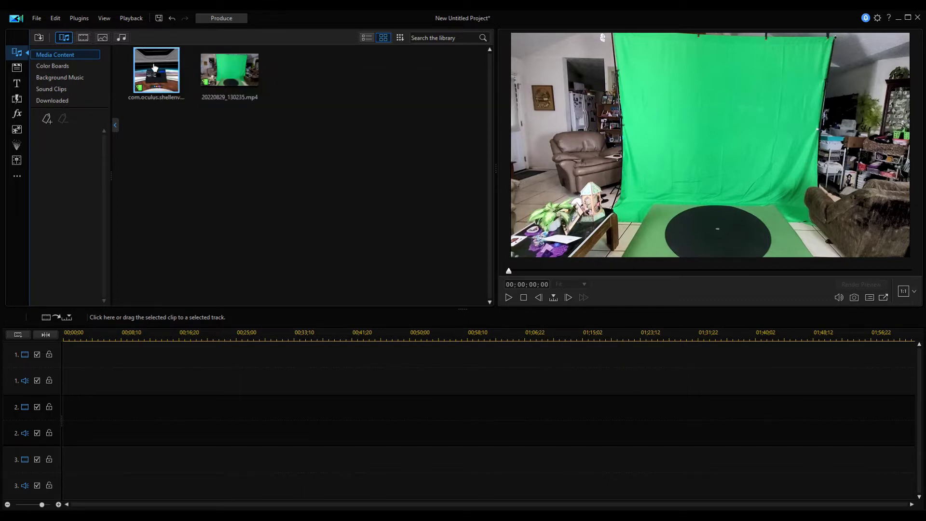
{"action": "left_click_drag", "start_coordinate": [154, 66], "coordinate": [284, 374]}
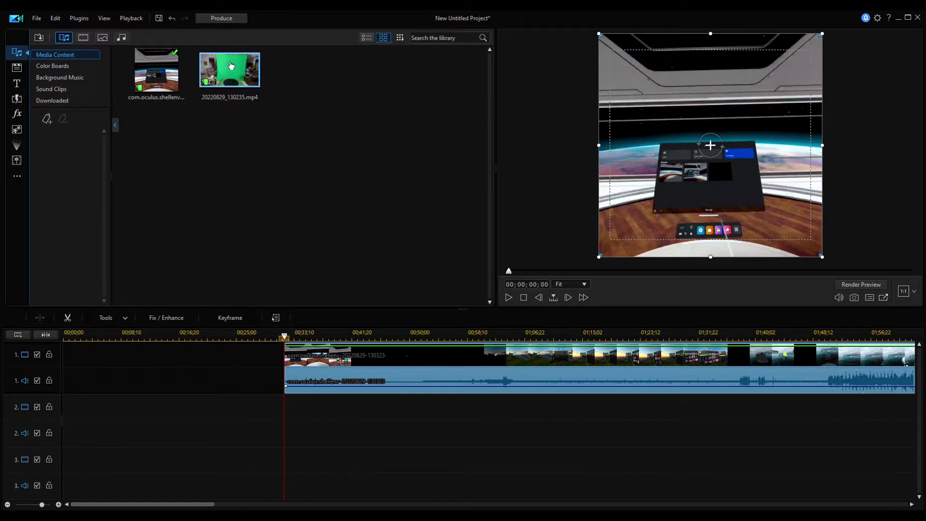
{"action": "left_click_drag", "start_coordinate": [231, 66], "coordinate": [284, 425]}
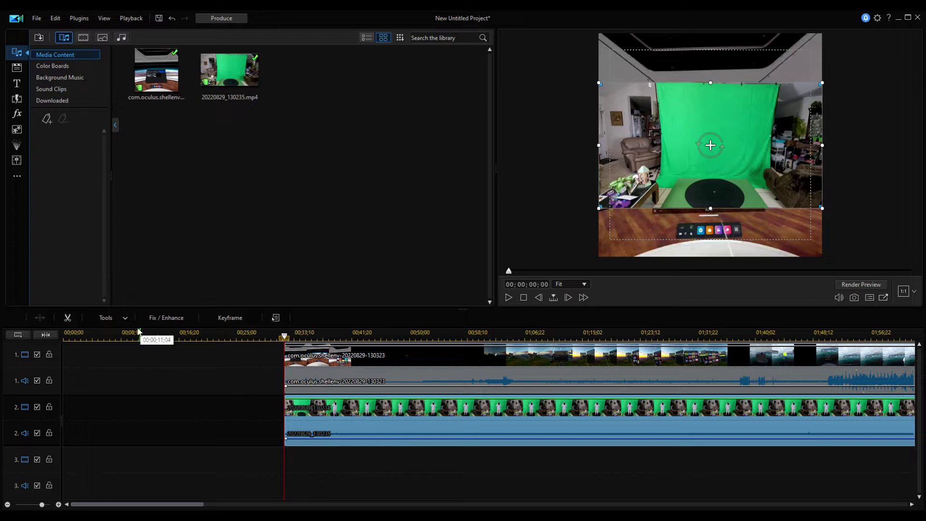
Crop the green-screen clip with a Freeform aspect ratio around the backdrop, about 0.539 wide and 0.545 high, and apply the crop.
{"action": "left_click", "coordinate": [124, 319]}
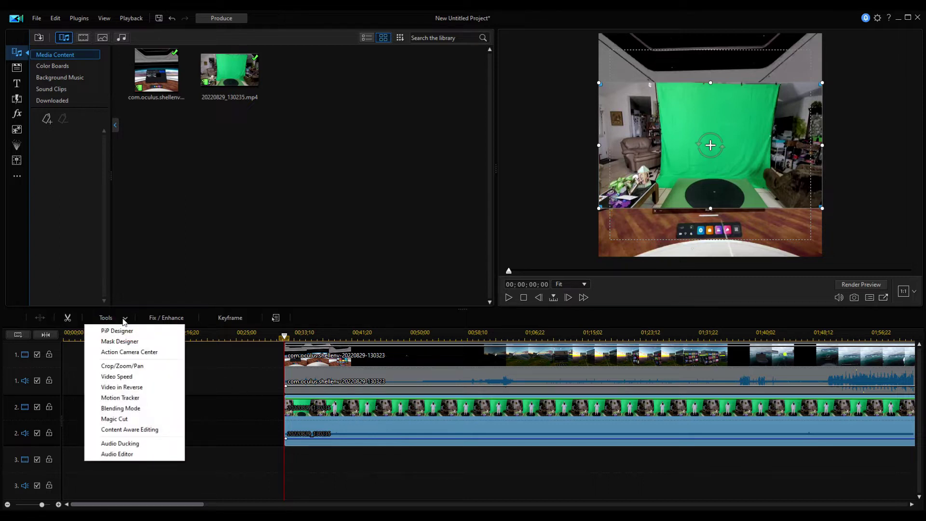
{"action": "left_click", "coordinate": [125, 366]}
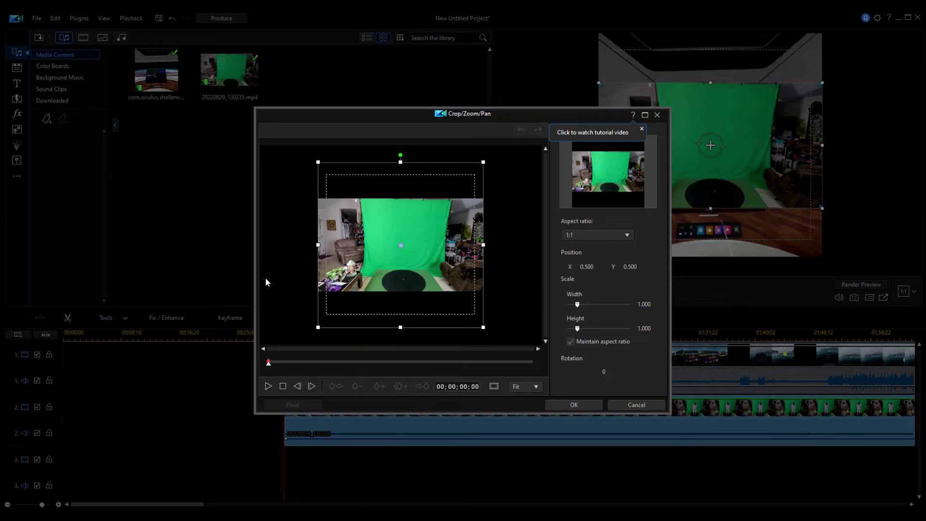
{"action": "left_click", "coordinate": [624, 235]}
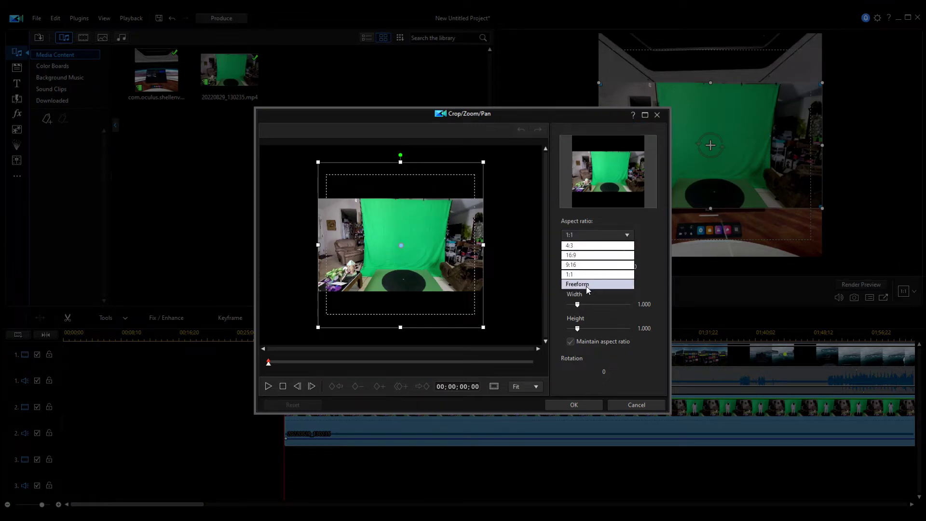
{"action": "left_click", "coordinate": [587, 284]}
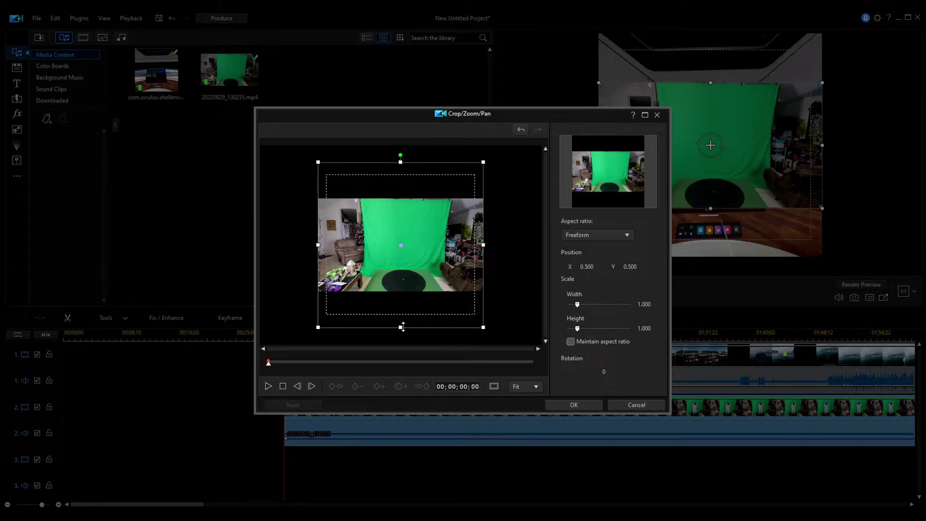
{"action": "left_click_drag", "start_coordinate": [401, 328], "coordinate": [402, 290]}
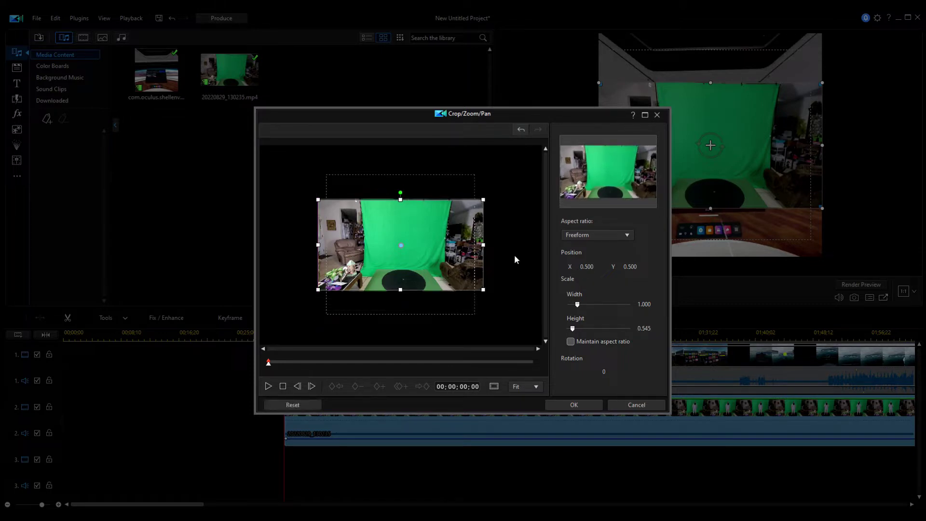
{"action": "left_click_drag", "start_coordinate": [482, 244], "coordinate": [450, 244]}
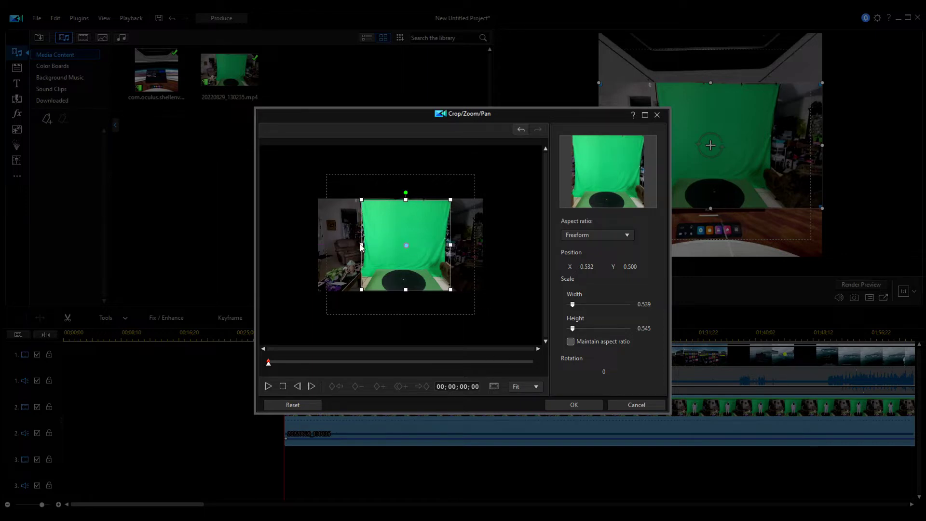
{"action": "left_click", "coordinate": [575, 405]}
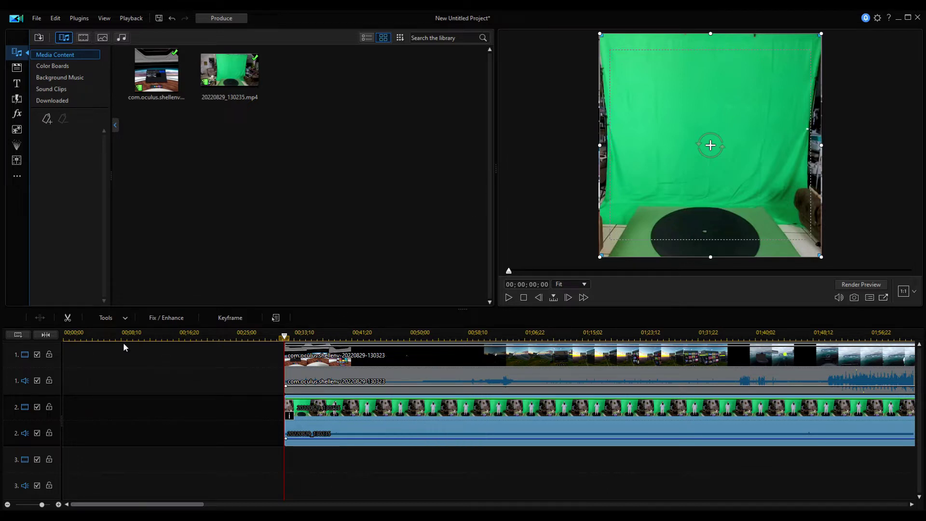
Draw a closed custom mask in Mask Designer, following the green backdrop's edges and the frame's outer border to enclose the surrounding room.
{"action": "left_click", "coordinate": [117, 320]}
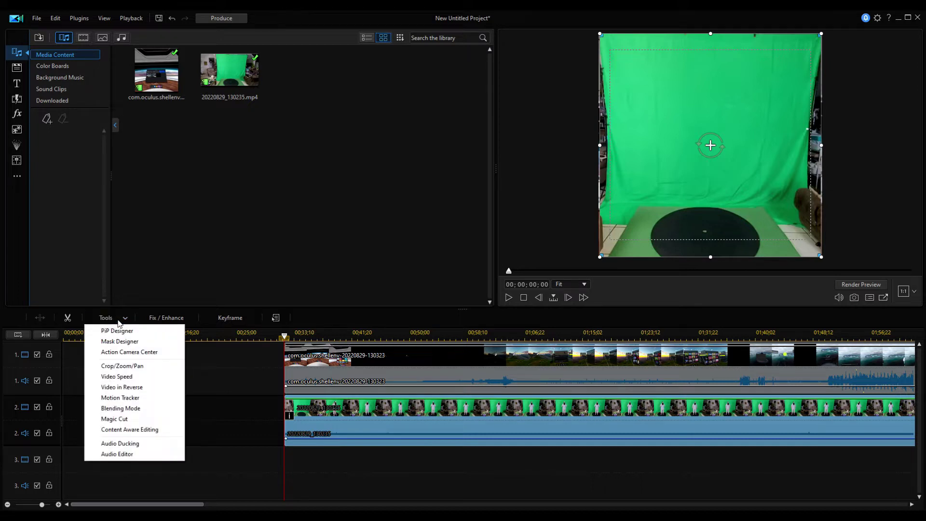
{"action": "left_click", "coordinate": [120, 342]}
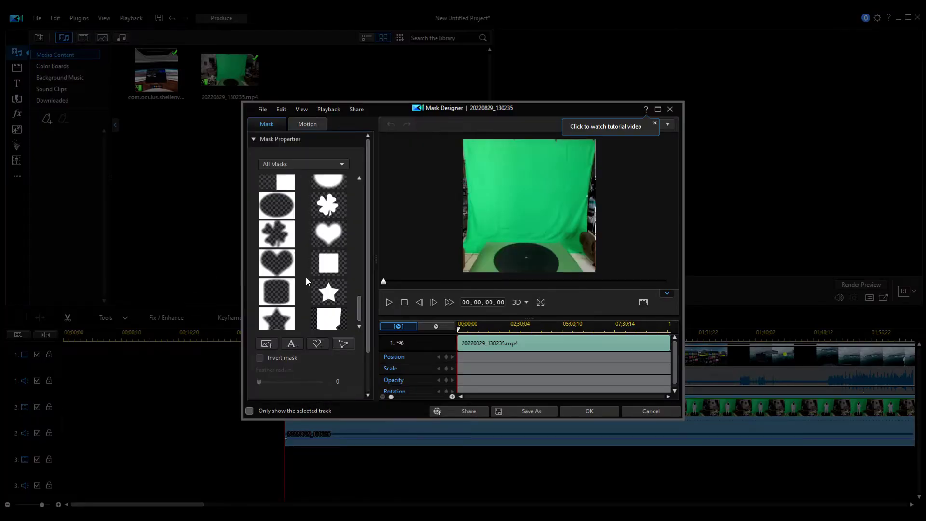
{"action": "left_click", "coordinate": [342, 343]}
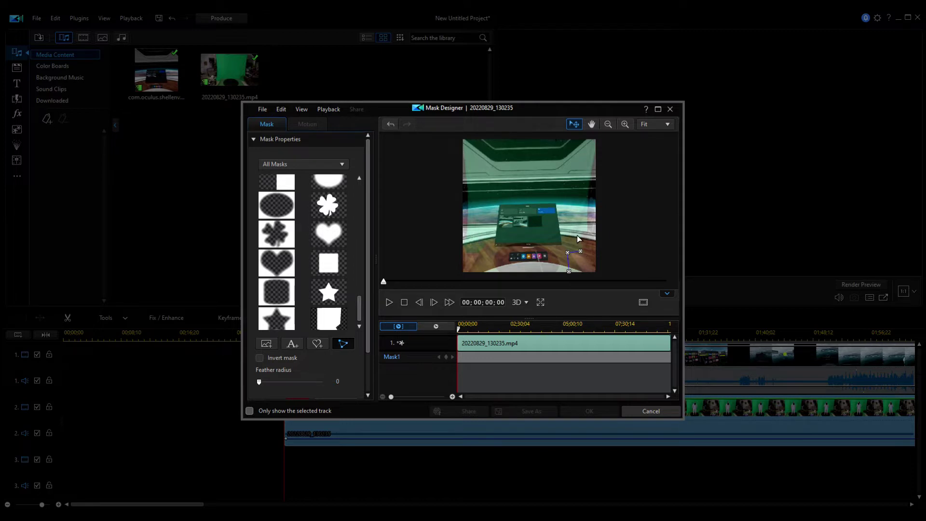
{"action": "left_click", "coordinate": [577, 235]}
{"action": "left_click", "coordinate": [582, 229]}
{"action": "left_click", "coordinate": [593, 143]}
{"action": "left_click", "coordinate": [465, 141]}
{"action": "left_click", "coordinate": [470, 209]}
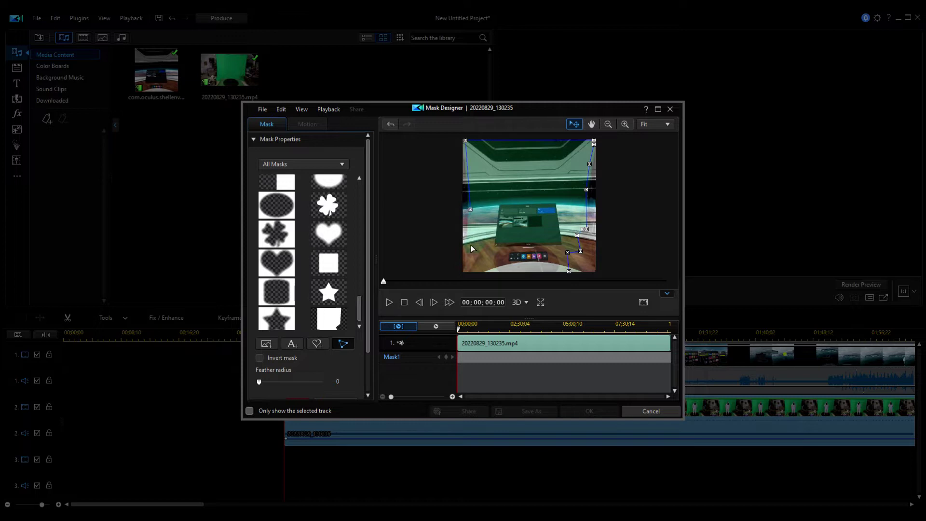
{"action": "left_click", "coordinate": [469, 270]}
{"action": "left_click", "coordinate": [595, 223]}
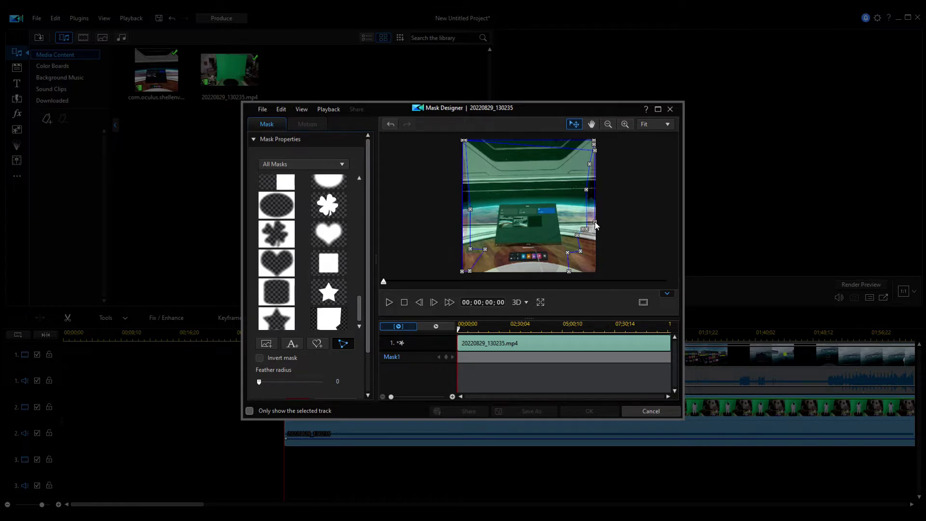
{"action": "left_click", "coordinate": [595, 273]}
{"action": "left_click", "coordinate": [569, 273]}
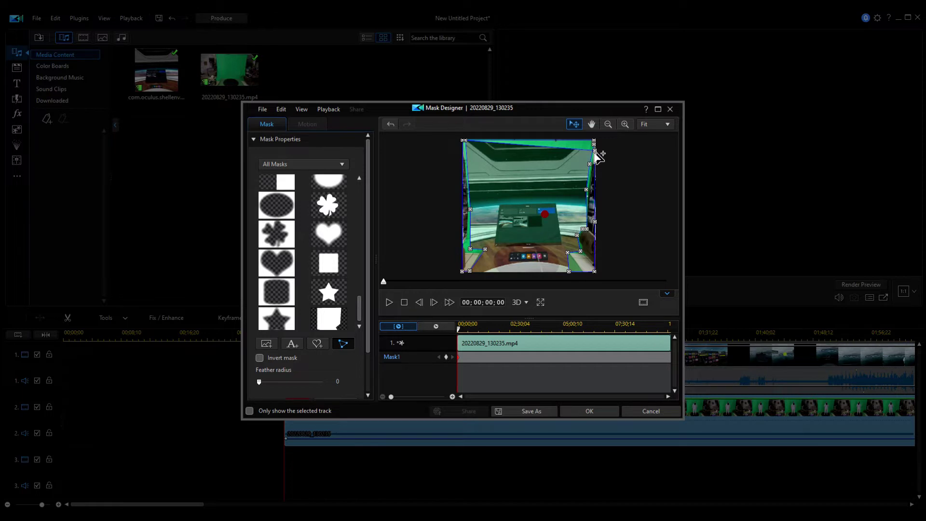
Move the mask's outer corner points out to the frame edges, adjust its lower-right point, and invert the mask.
{"action": "mouse_move", "coordinate": [593, 151]}
{"action": "left_mouse_down"}
{"action": "mouse_move", "coordinate": [596, 127]}
{"action": "mouse_move", "coordinate": [595, 135]}
{"action": "left_mouse_up"}
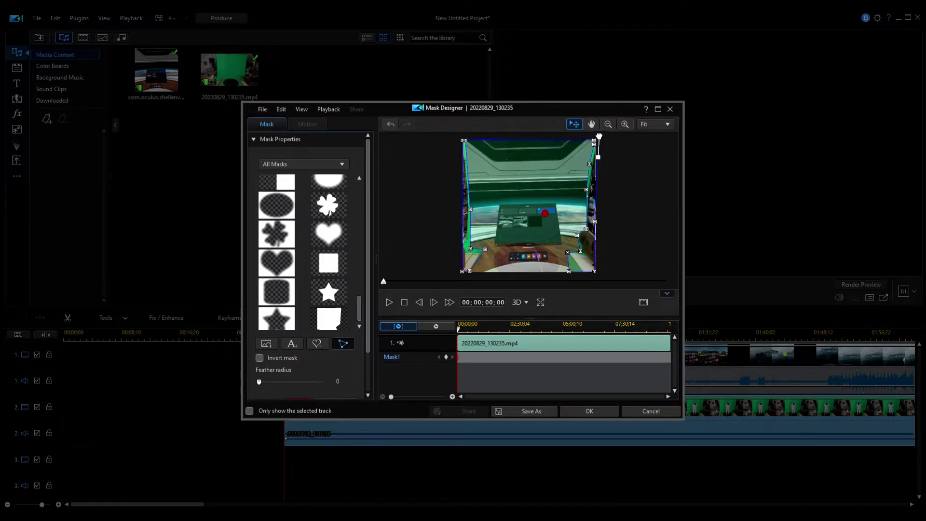
{"action": "left_click", "coordinate": [460, 140]}
{"action": "left_click_drag", "start_coordinate": [461, 140], "coordinate": [458, 139]}
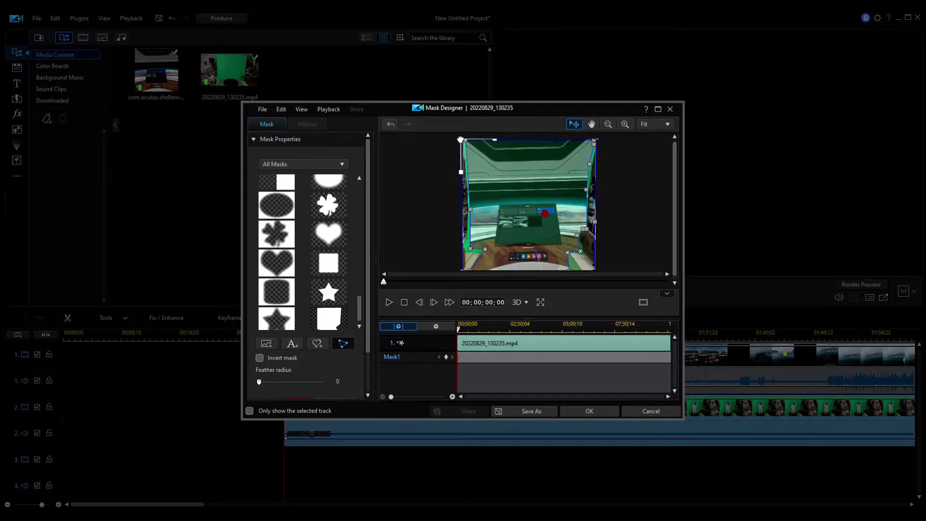
{"action": "left_click", "coordinate": [582, 229]}
{"action": "left_click", "coordinate": [571, 265]}
{"action": "left_click", "coordinate": [260, 358]}
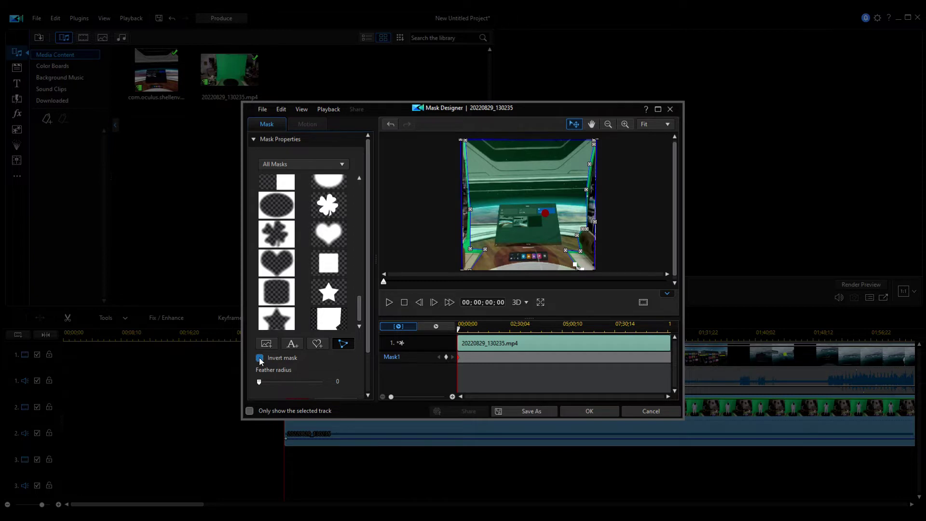
{"action": "left_click", "coordinate": [260, 358]}
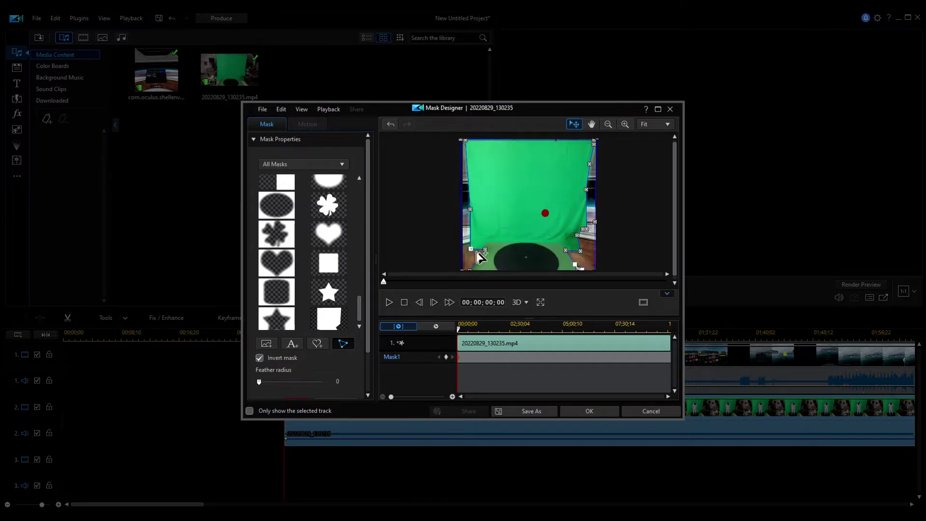
Refine the mask points along the backdrop's left edge and lower-left corner, then apply the mask to the clip.
{"action": "left_click_drag", "start_coordinate": [471, 253], "coordinate": [483, 252]}
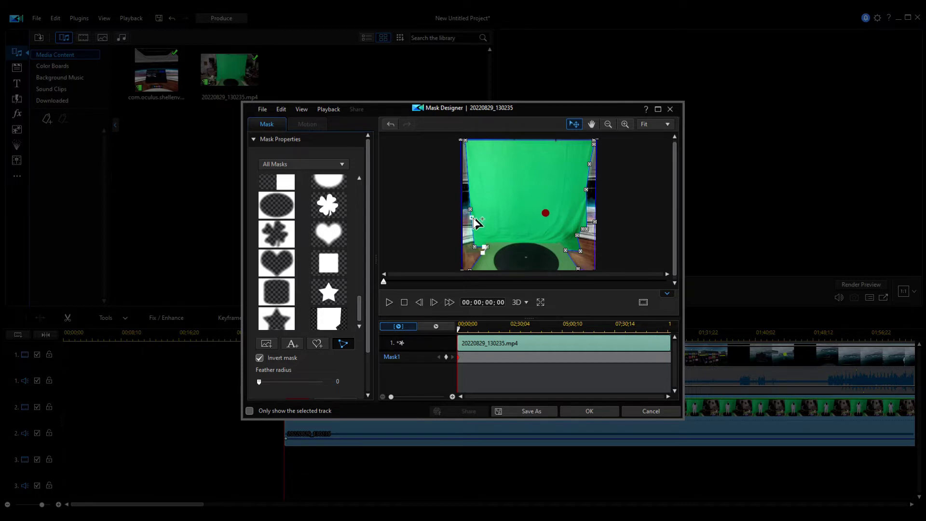
{"action": "left_click_drag", "start_coordinate": [470, 209], "coordinate": [469, 191]}
{"action": "scroll", "coordinate": [302, 253], "scroll_direction": "down", "scroll_amount": 1}
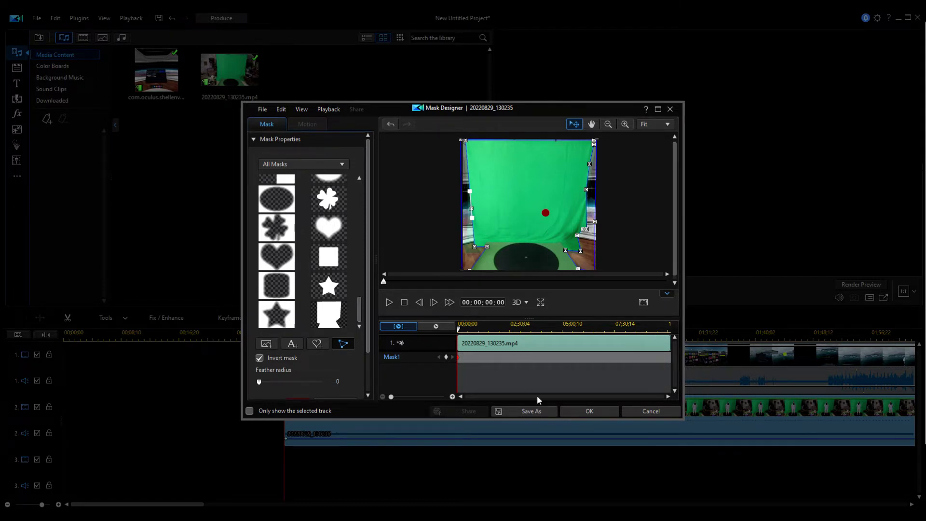
{"action": "left_click", "coordinate": [589, 410]}
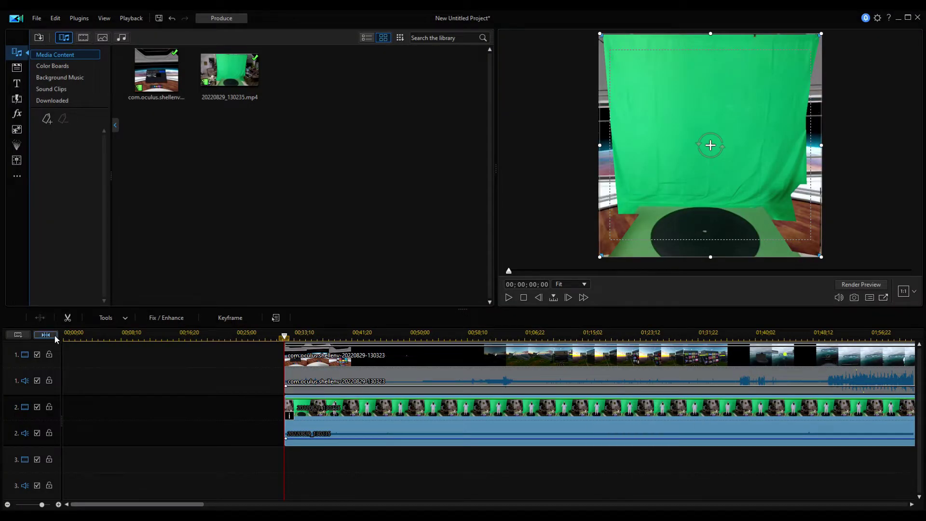
Enable Chroma Key for the green-screen clip in PiP Designer and sample the backdrop's green as the color to remove.
{"action": "left_click", "coordinate": [112, 319]}
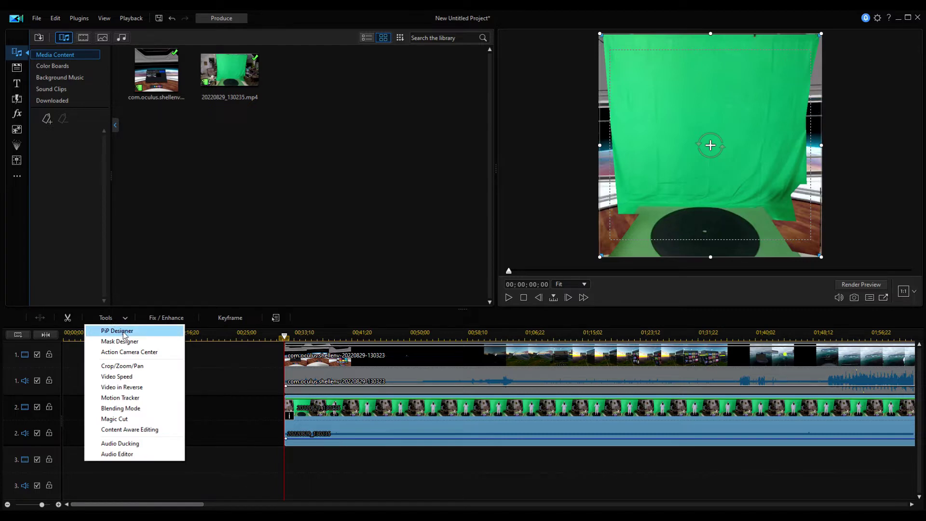
{"action": "left_click", "coordinate": [125, 333]}
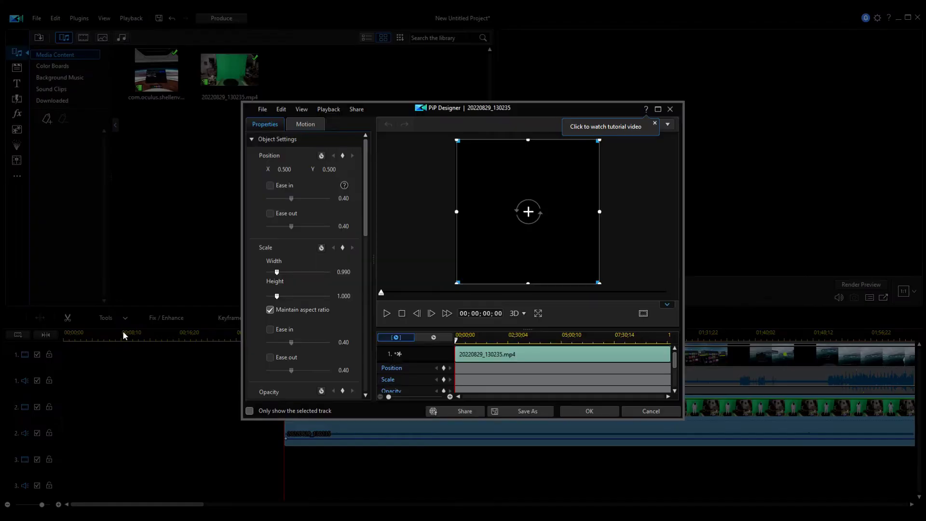
{"action": "scroll", "coordinate": [340, 237], "scroll_direction": "down", "scroll_amount": 5}
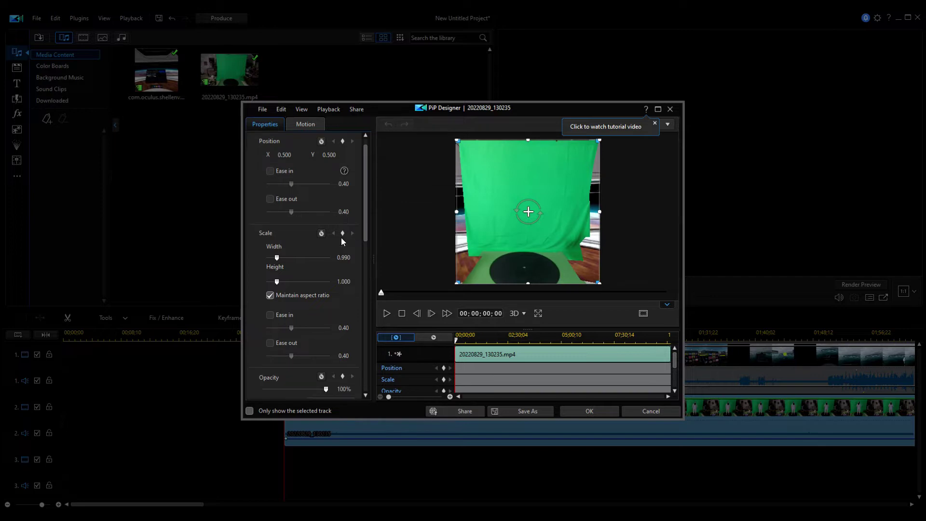
{"action": "scroll", "coordinate": [340, 238], "scroll_direction": "down", "scroll_amount": 6}
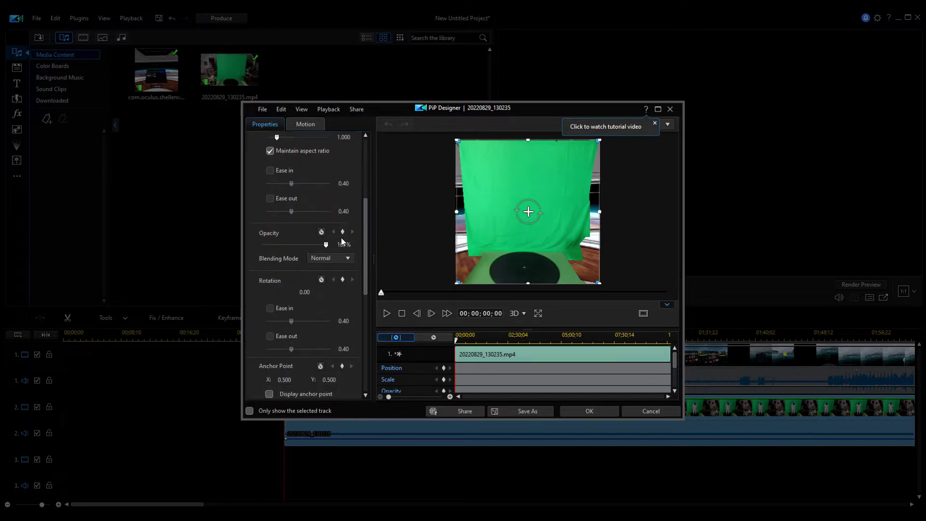
{"action": "scroll", "coordinate": [341, 238], "scroll_direction": "down", "scroll_amount": 1}
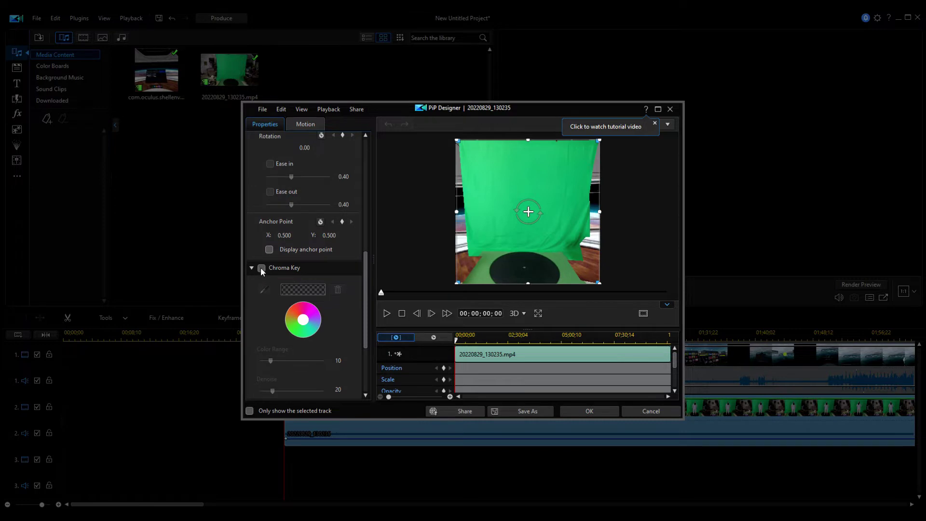
{"action": "left_click", "coordinate": [261, 268]}
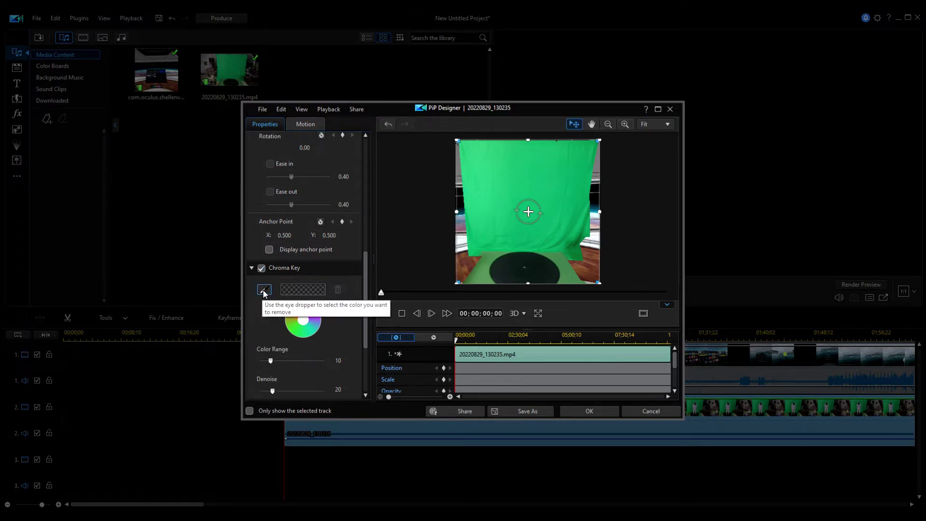
{"action": "left_click", "coordinate": [264, 290]}
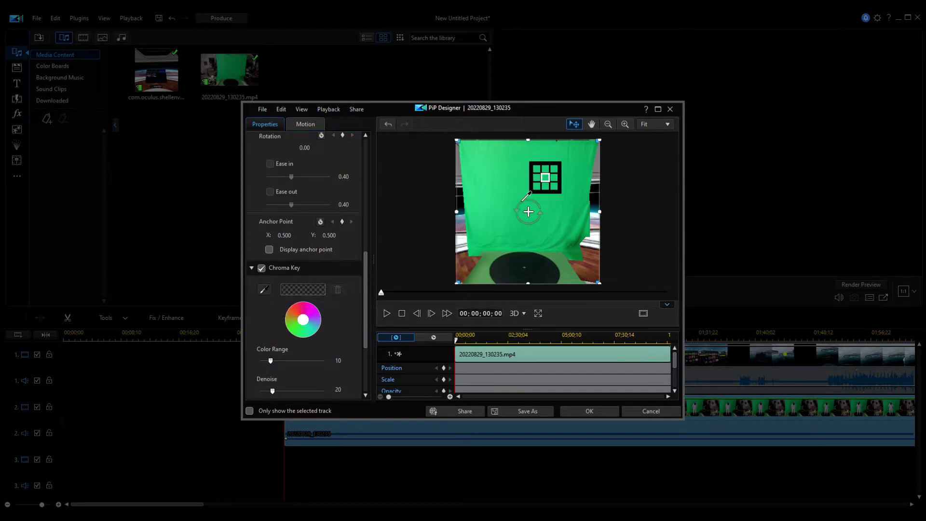
{"action": "left_click", "coordinate": [506, 190]}
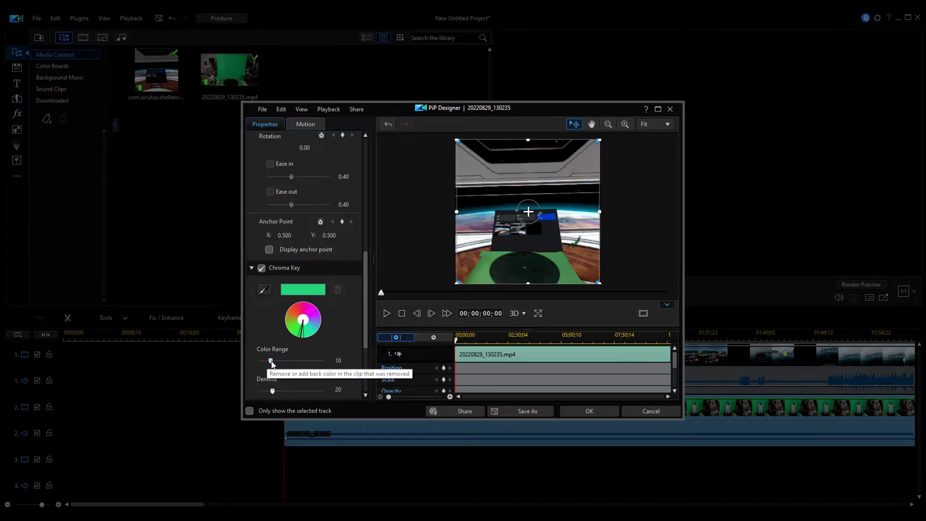
Set the chroma key's Color Range to 58 and Denoise to 60.
{"action": "left_click", "coordinate": [271, 362]}
{"action": "left_click_drag", "start_coordinate": [271, 362], "coordinate": [333, 363]}
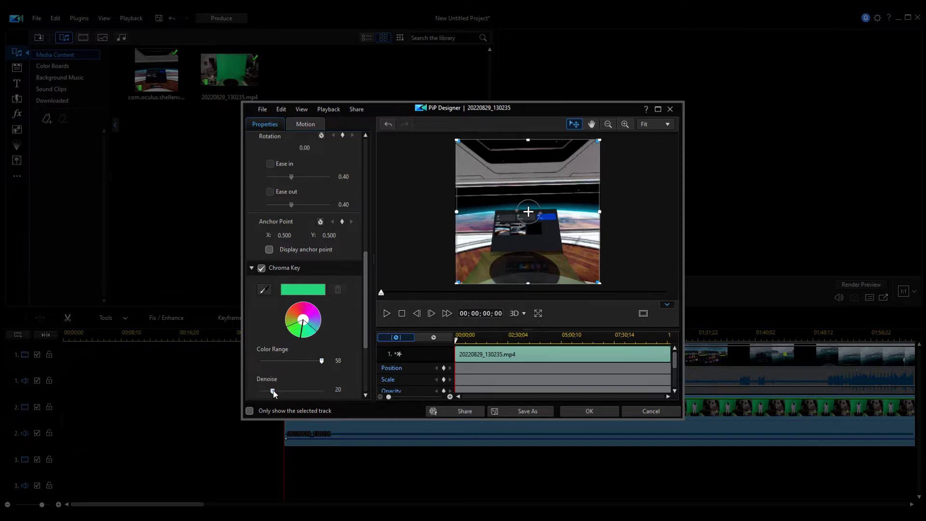
{"action": "left_click_drag", "start_coordinate": [282, 390], "coordinate": [299, 390]}
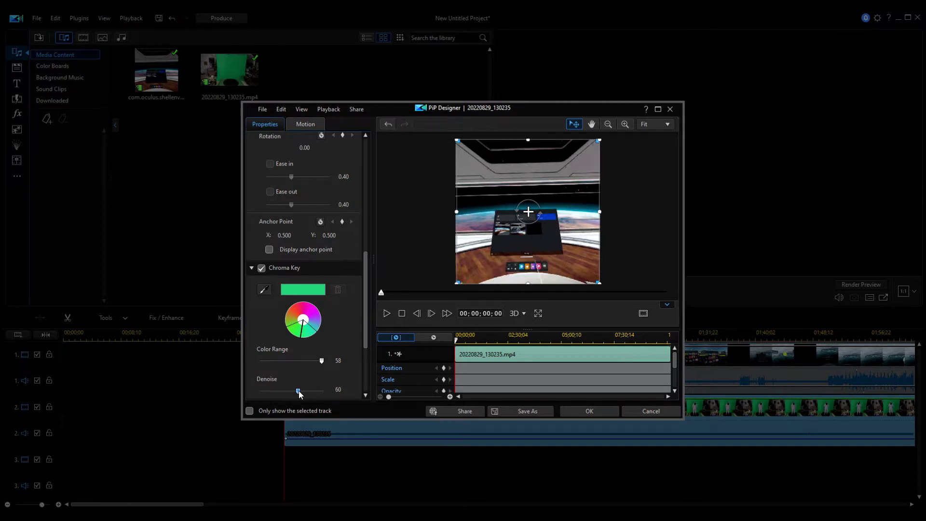
Apply the chroma key settings and check the person composited over the VR recording around 01:15 on the timeline.
{"action": "left_click", "coordinate": [598, 409]}
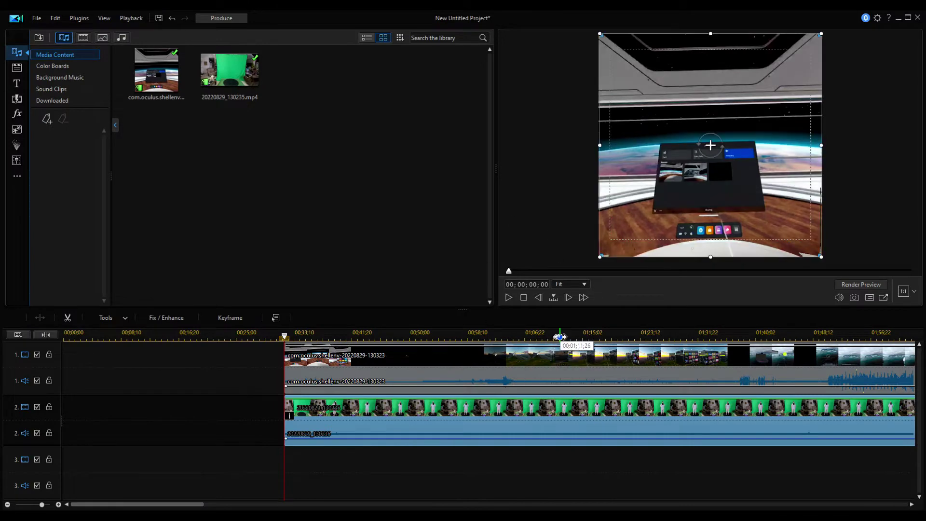
{"action": "left_click", "coordinate": [552, 334]}
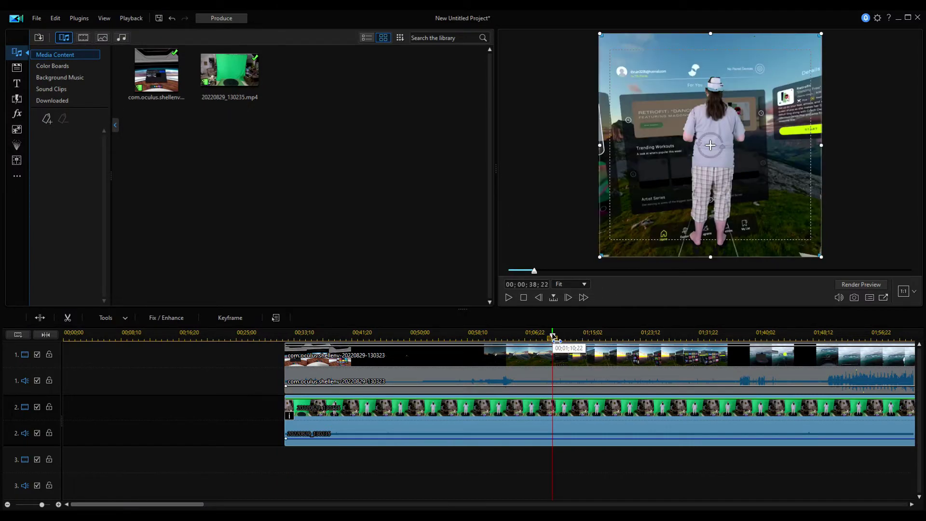
{"action": "left_click_drag", "start_coordinate": [553, 336], "coordinate": [594, 360]}
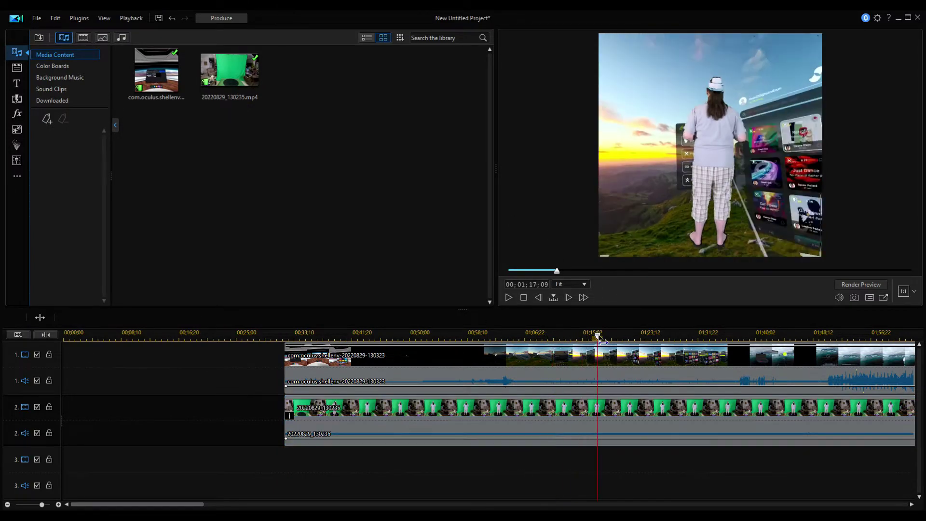
{"action": "left_click", "coordinate": [593, 359]}
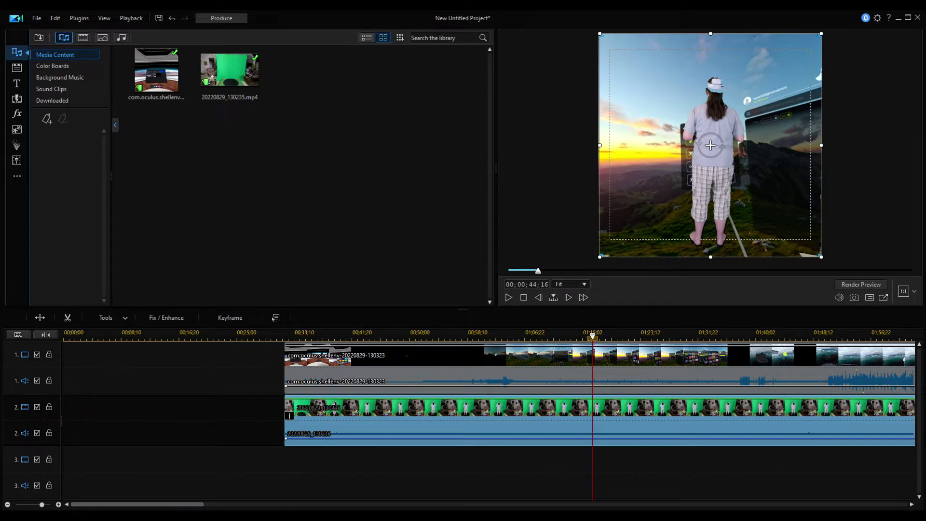
Move the keyed person overlay down over the lower part of the frame, scale it down proportionally, and nudge its position.
{"action": "mouse_move", "coordinate": [319, 519]}
{"action": "left_click_drag", "start_coordinate": [709, 144], "coordinate": [708, 208]}
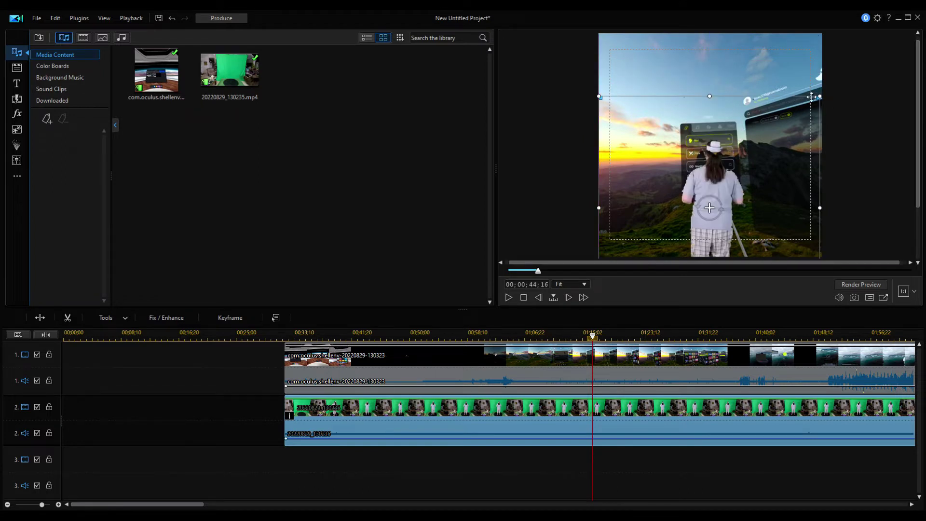
{"action": "left_click_drag", "start_coordinate": [812, 97], "coordinate": [799, 117]}
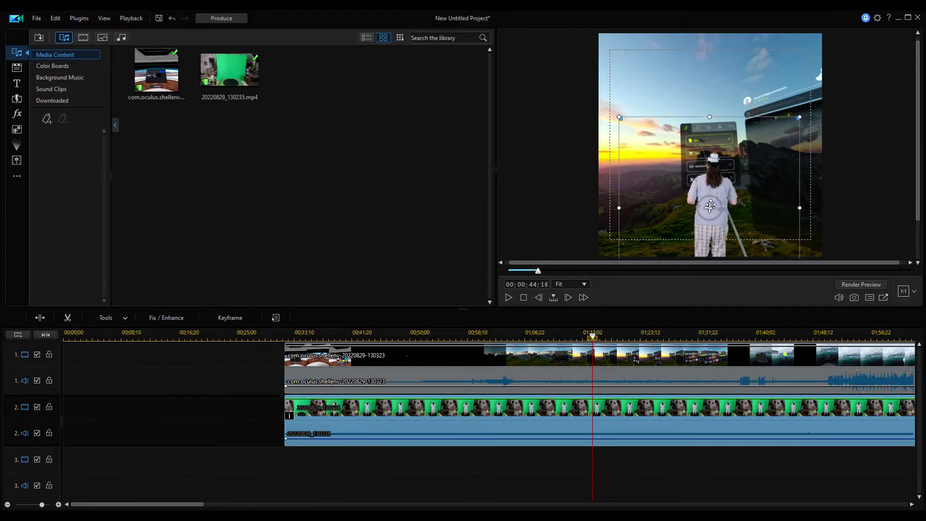
{"action": "left_click_drag", "start_coordinate": [709, 206], "coordinate": [704, 215]}
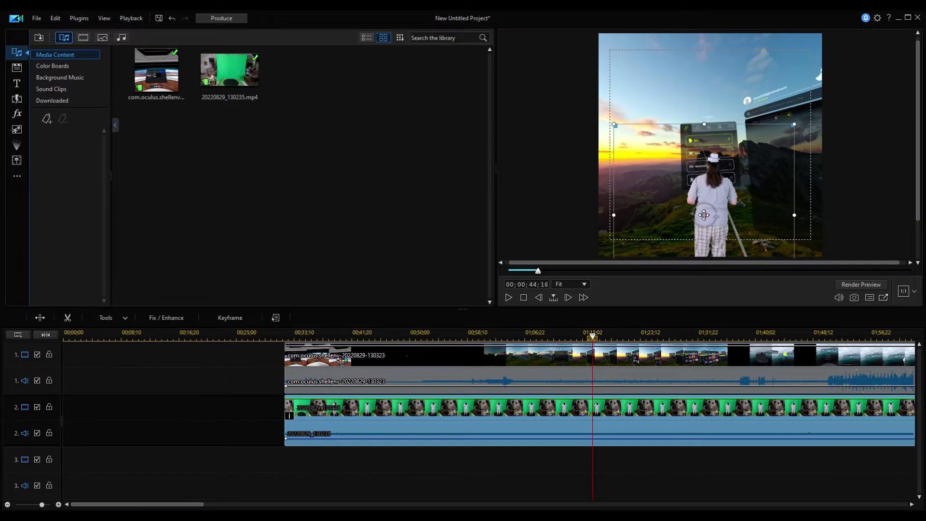
Check the overlay against the icy-lagoon gameplay up to about 02:07, enlarge the person slightly, and fine-tune the placement.
{"action": "left_click", "coordinate": [834, 331]}
{"action": "scroll", "coordinate": [835, 332], "scroll_direction": "up", "scroll_amount": 2}
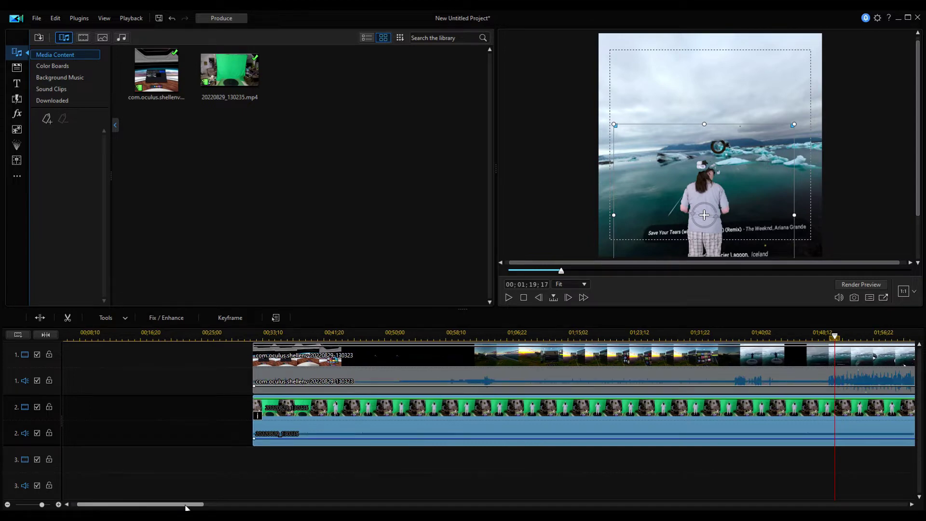
{"action": "left_click_drag", "start_coordinate": [140, 503], "coordinate": [208, 504]}
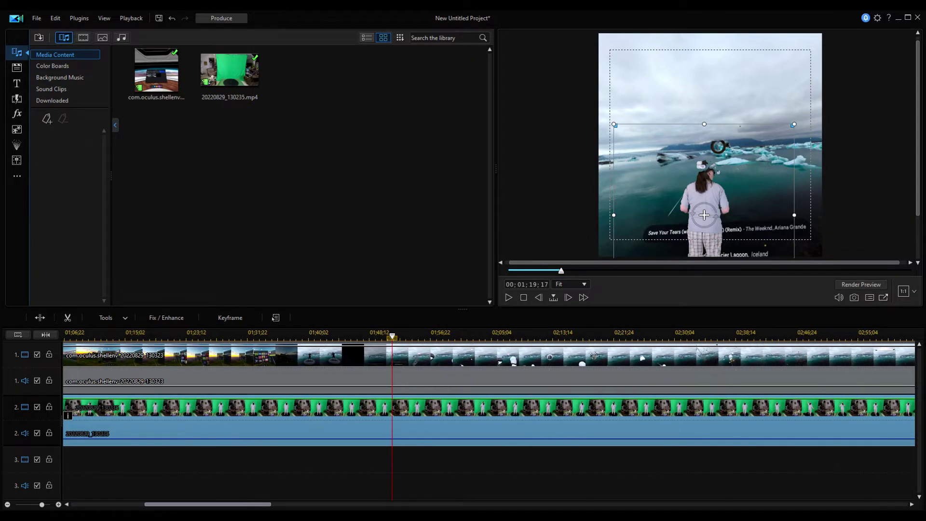
{"action": "left_click", "coordinate": [524, 336]}
{"action": "left_click", "coordinate": [525, 338]}
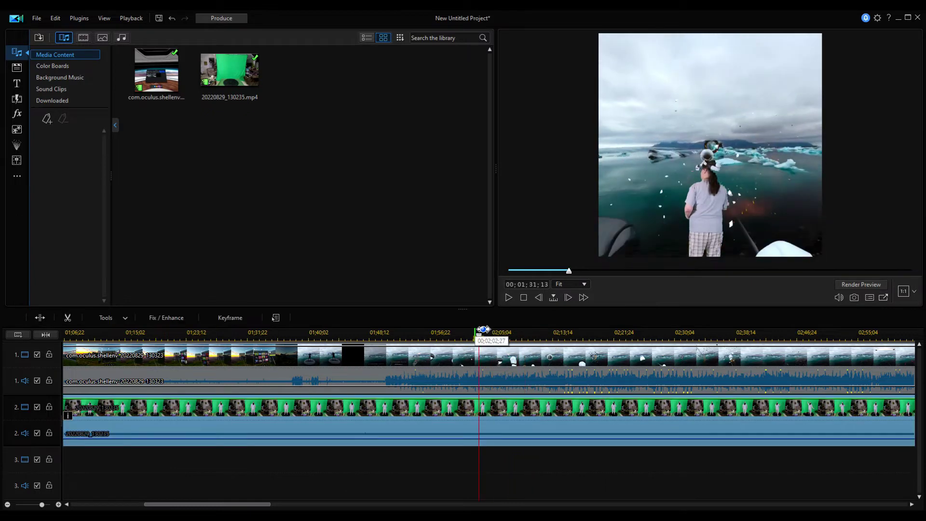
{"action": "left_click", "coordinate": [509, 297]}
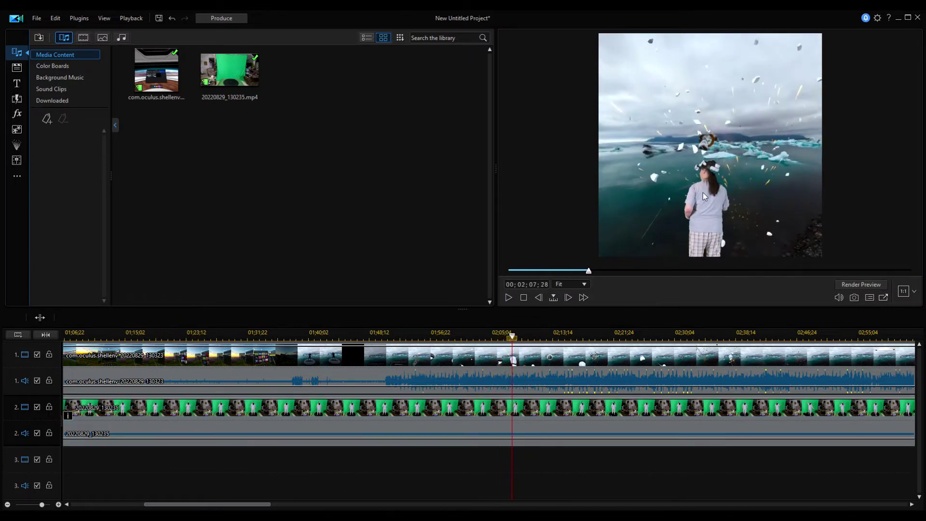
{"action": "left_click", "coordinate": [641, 424]}
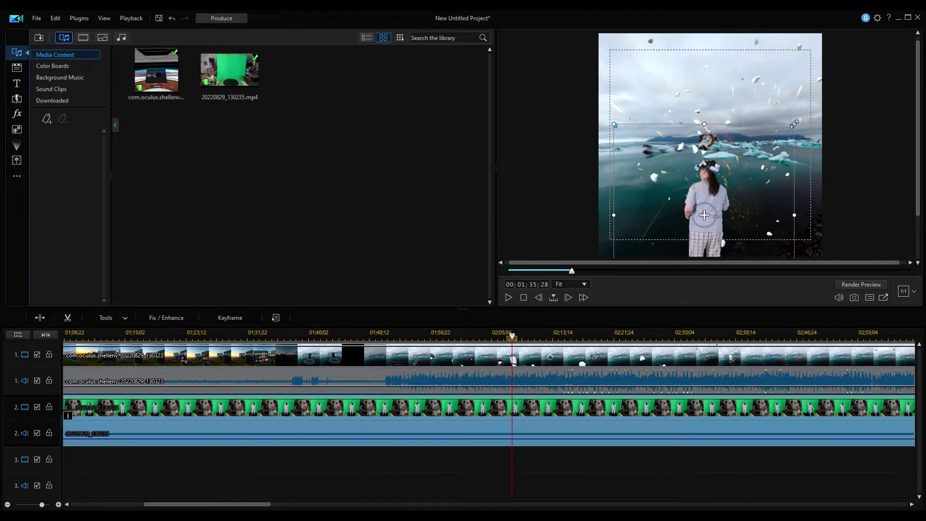
{"action": "left_click_drag", "start_coordinate": [792, 129], "coordinate": [806, 112]}
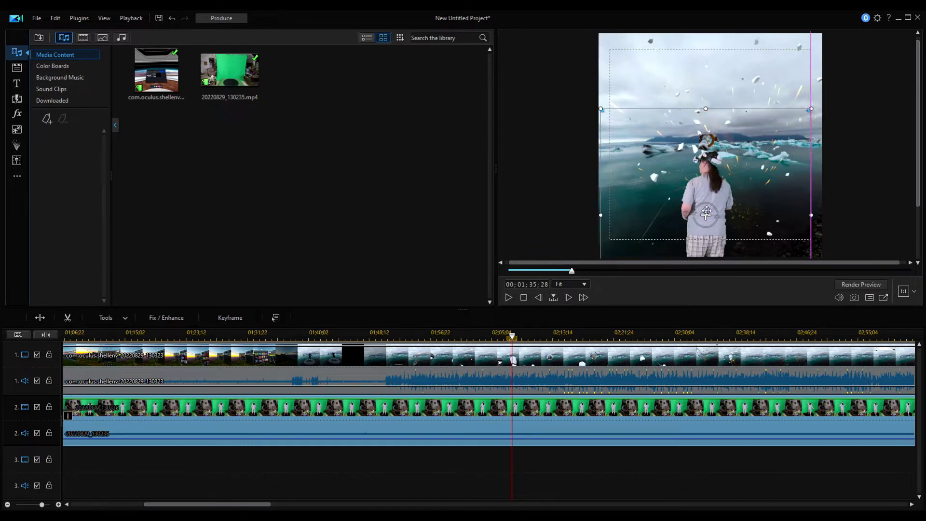
{"action": "left_click_drag", "start_coordinate": [706, 212], "coordinate": [706, 215]}
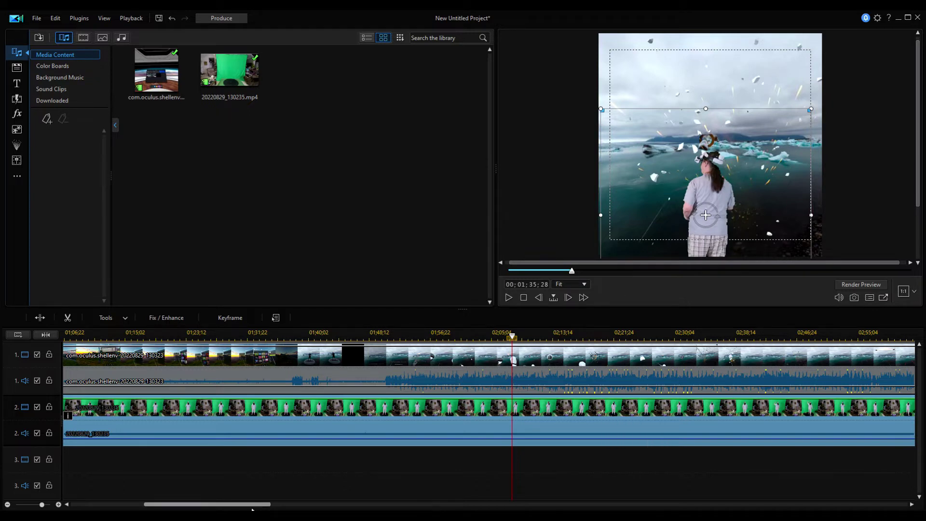
Review the footage leading into the lagoon song and split the VR recording at clip time 00;01;20;28.
{"action": "left_click_drag", "start_coordinate": [251, 507], "coordinate": [172, 507]}
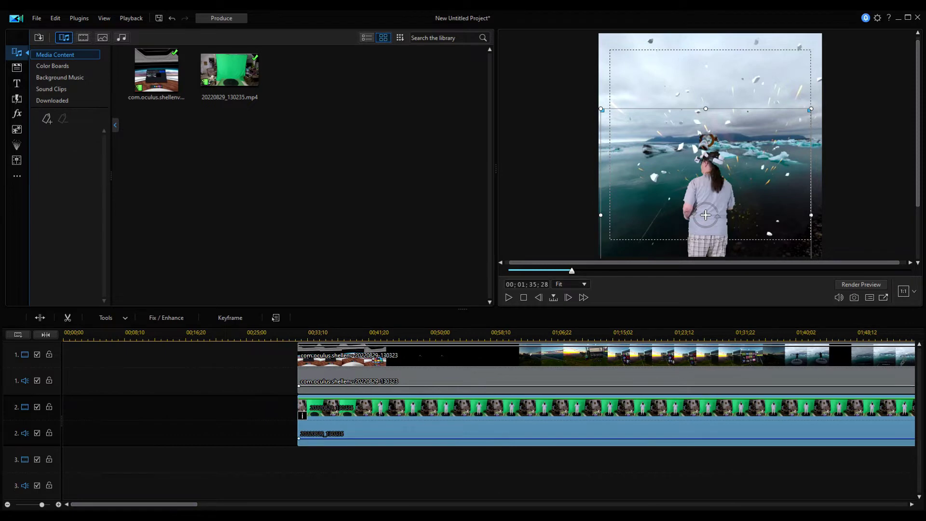
{"action": "left_click", "coordinate": [483, 332]}
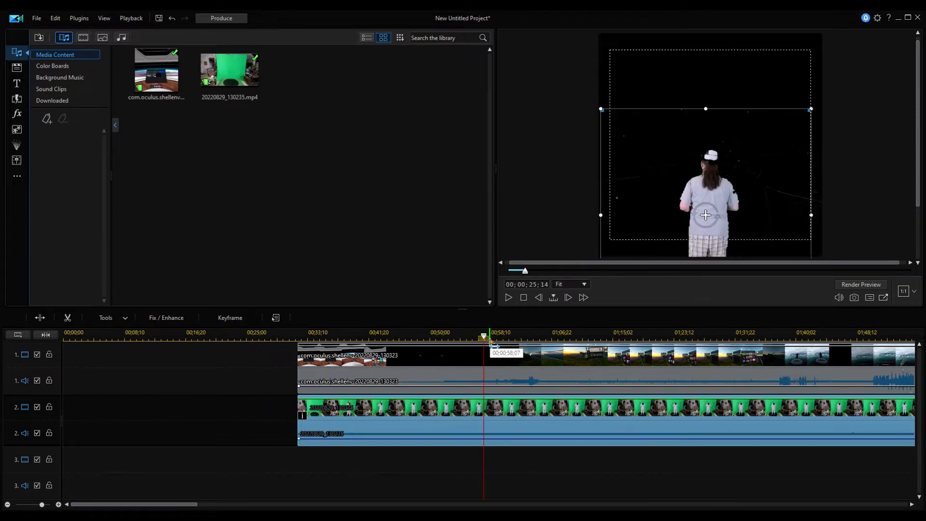
{"action": "left_click_drag", "start_coordinate": [484, 338], "coordinate": [853, 386]}
{"action": "left_click", "coordinate": [858, 424]}
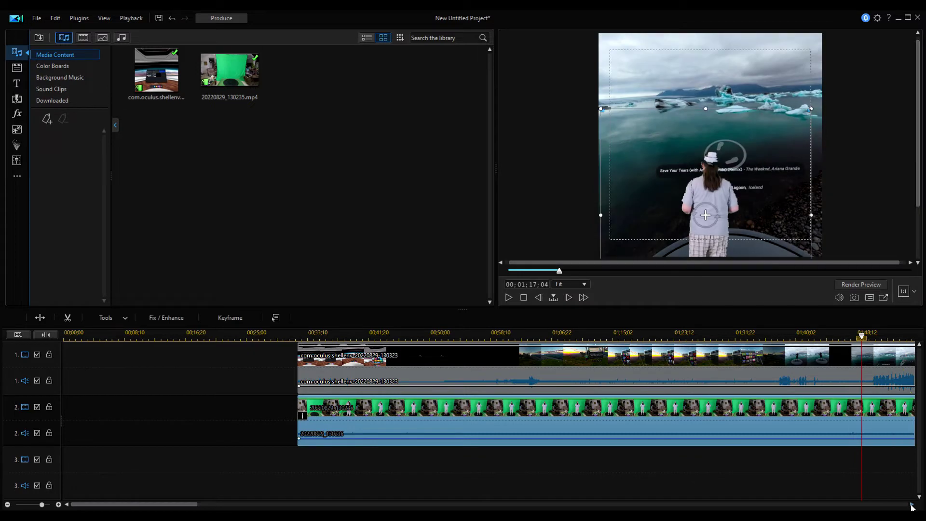
{"action": "left_click", "coordinate": [911, 504]}
{"action": "left_click", "coordinate": [911, 505]}
{"action": "left_click", "coordinate": [454, 337]}
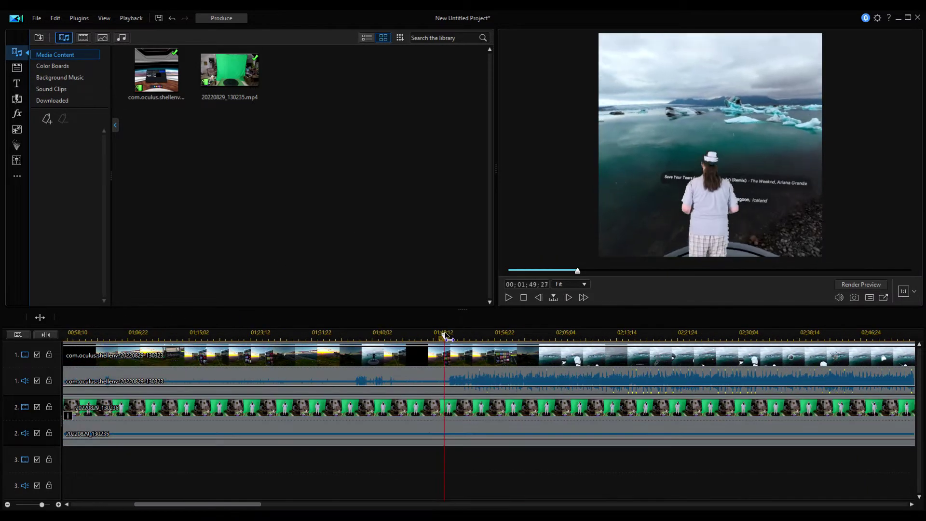
{"action": "left_click", "coordinate": [466, 336]}
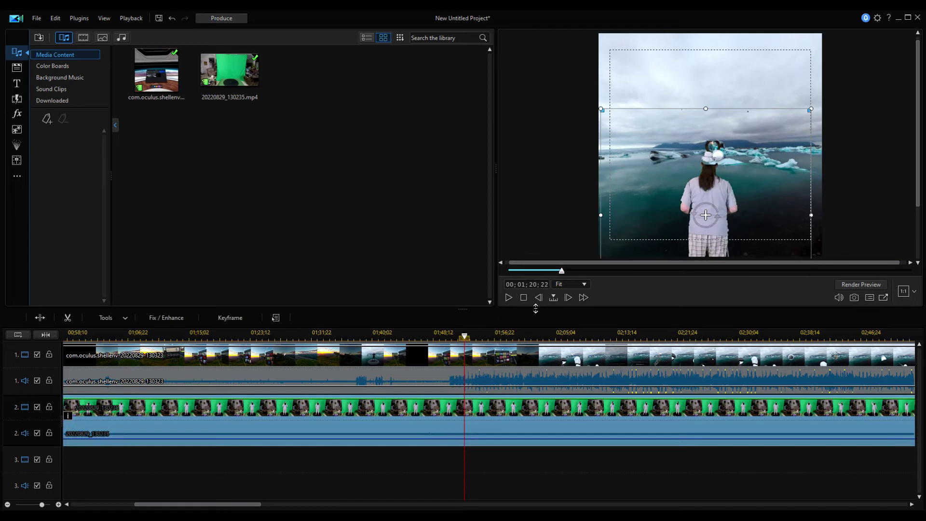
{"action": "left_click", "coordinate": [568, 297]}
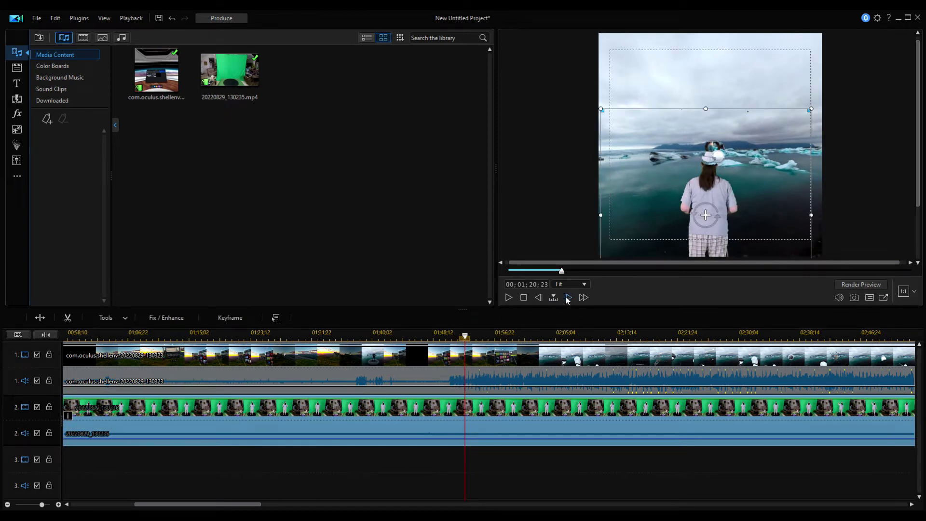
{"action": "left_click", "coordinate": [567, 297]}
{"action": "left_click", "coordinate": [568, 297]}
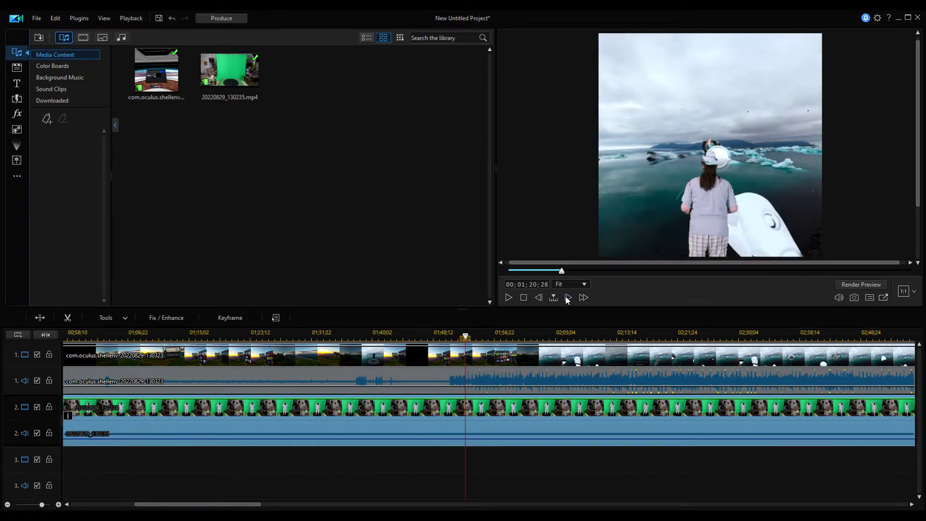
{"action": "left_click", "coordinate": [568, 298]}
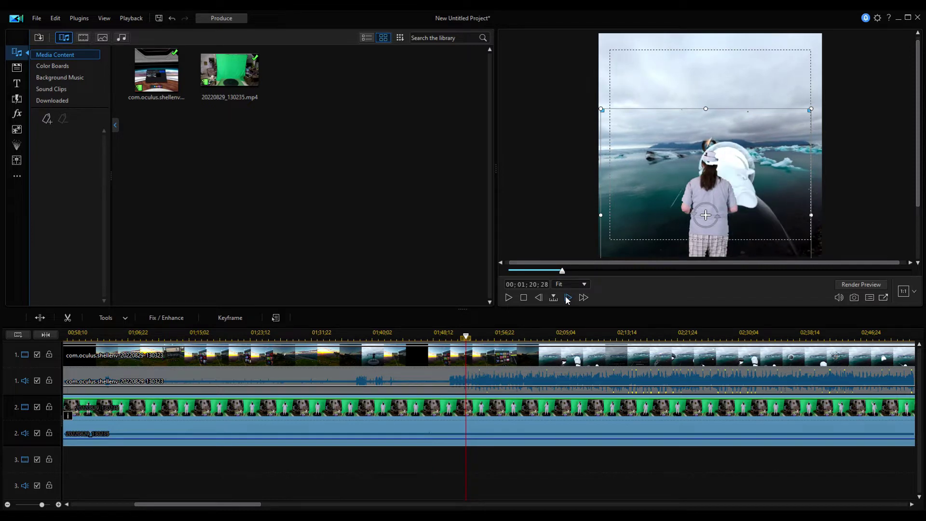
{"action": "left_click", "coordinate": [467, 357]}
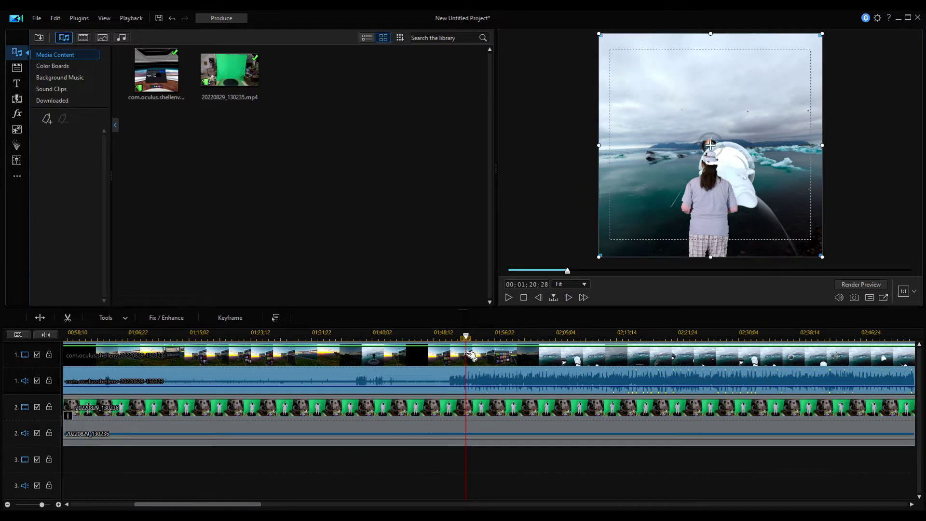
{"action": "left_click", "coordinate": [40, 318]}
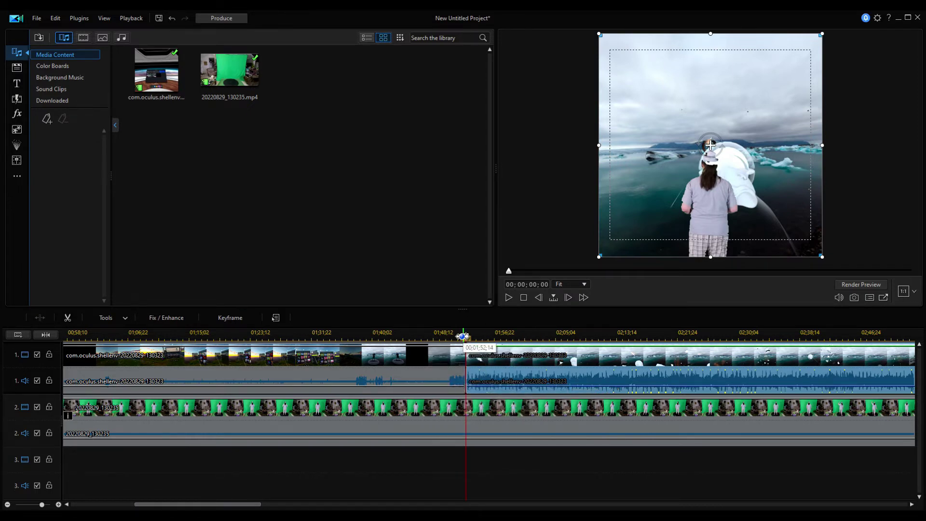
Scrub through the footage after the split and mute the VR recording's second segment.
{"action": "left_click", "coordinate": [492, 417]}
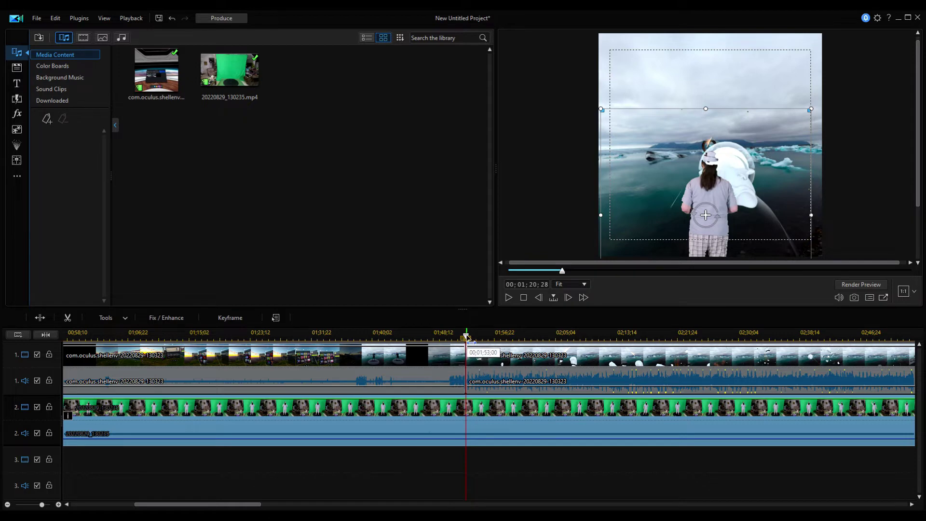
{"action": "left_click_drag", "start_coordinate": [467, 337], "coordinate": [771, 412]}
{"action": "left_click", "coordinate": [774, 410]}
{"action": "right_click", "coordinate": [538, 376]}
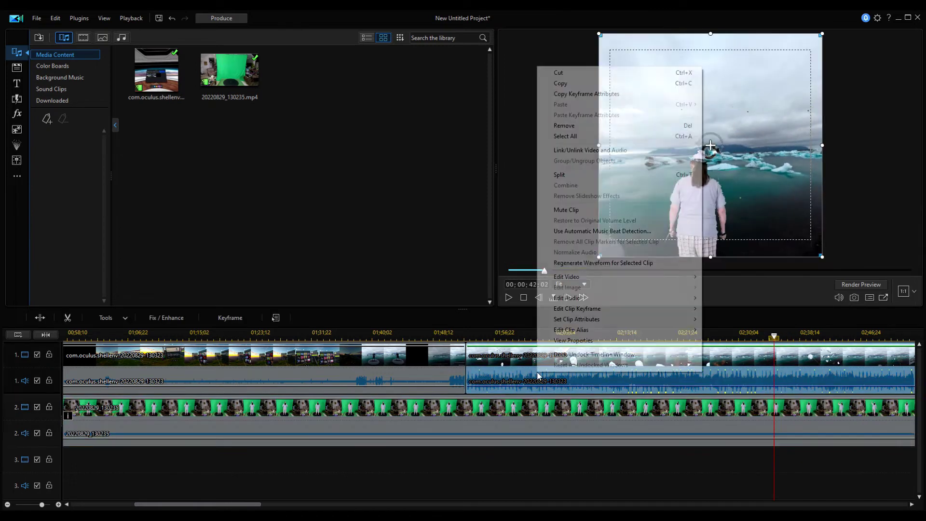
{"action": "left_click", "coordinate": [572, 210]}
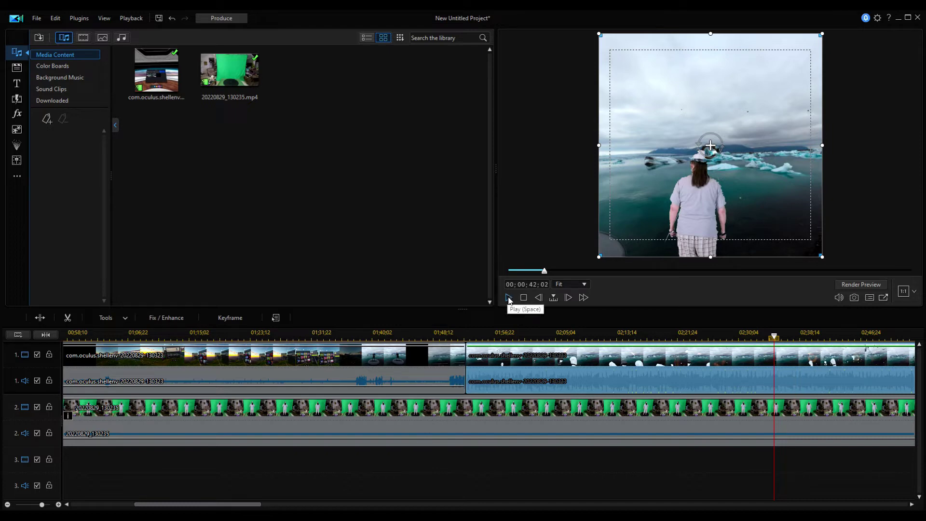
Play the gameplay, step back to timeline time 00;02;38;22, and split the green-screen clip there.
{"action": "left_click", "coordinate": [509, 297]}
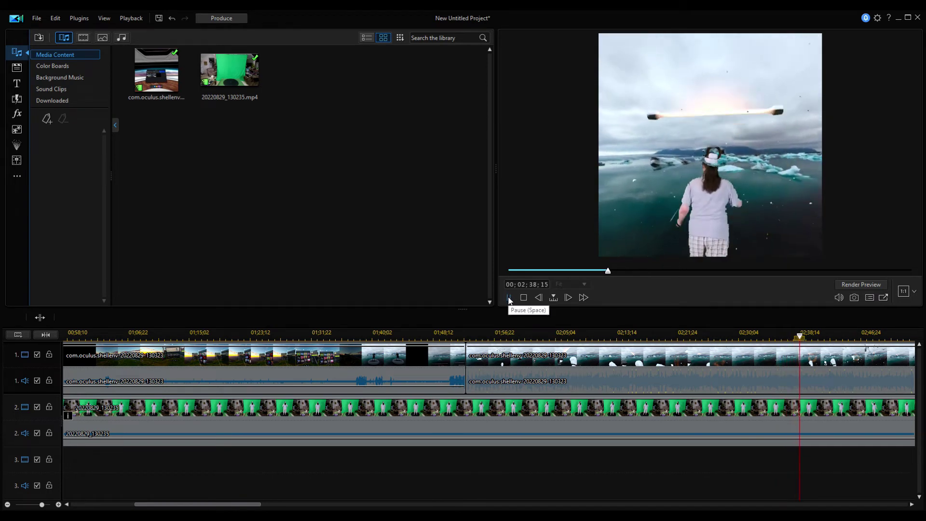
{"action": "left_click", "coordinate": [508, 297]}
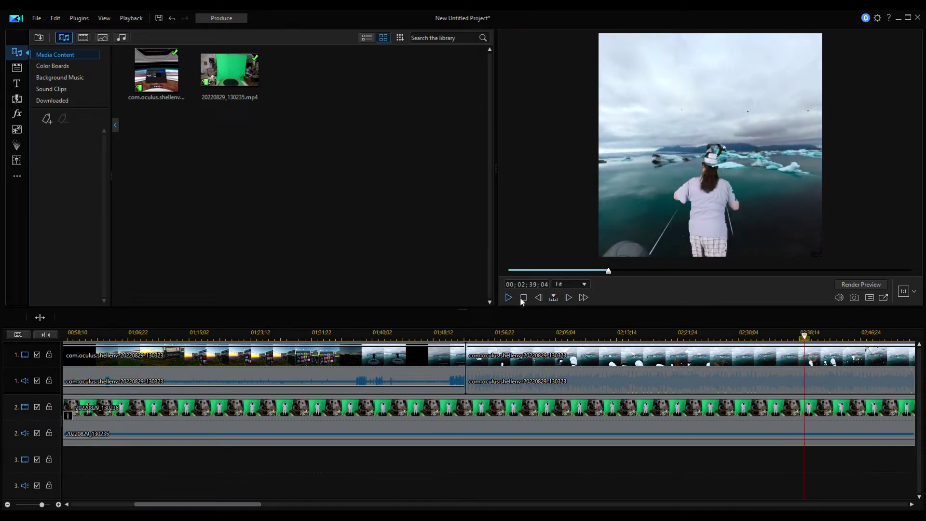
{"action": "left_click", "coordinate": [539, 298]}
{"action": "left_click", "coordinate": [539, 298]}
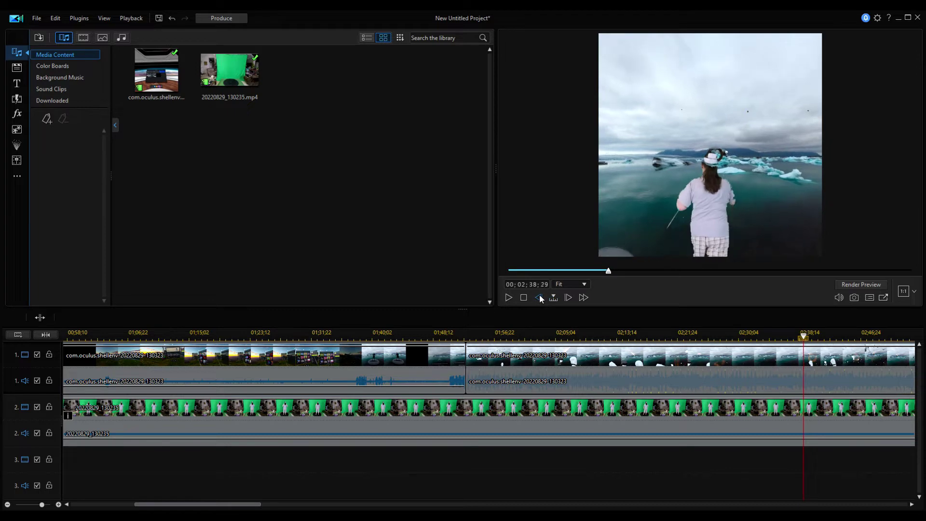
{"action": "left_click", "coordinate": [540, 298]}
{"action": "left_click", "coordinate": [539, 298]}
{"action": "left_click", "coordinate": [540, 298]}
{"action": "left_click", "coordinate": [540, 298]}
{"action": "left_click", "coordinate": [540, 298]}
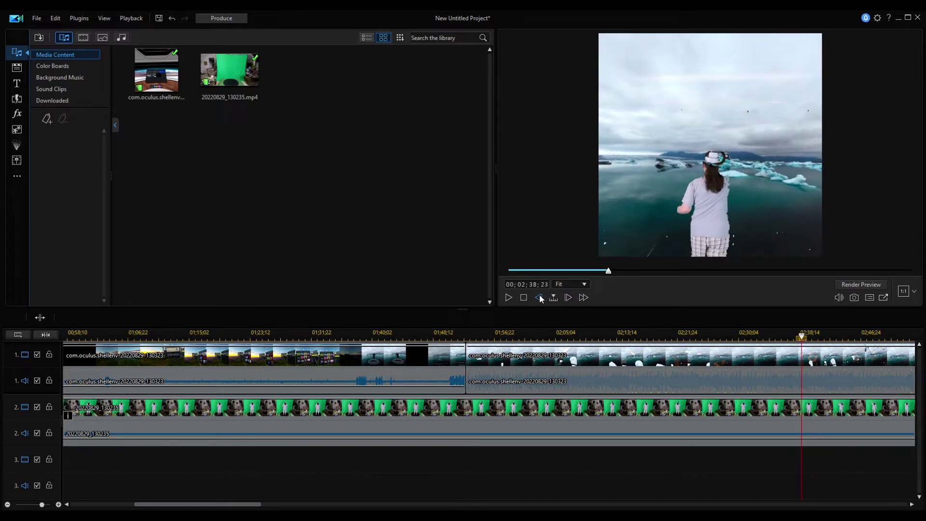
{"action": "left_click", "coordinate": [539, 297]}
{"action": "left_click", "coordinate": [540, 298]}
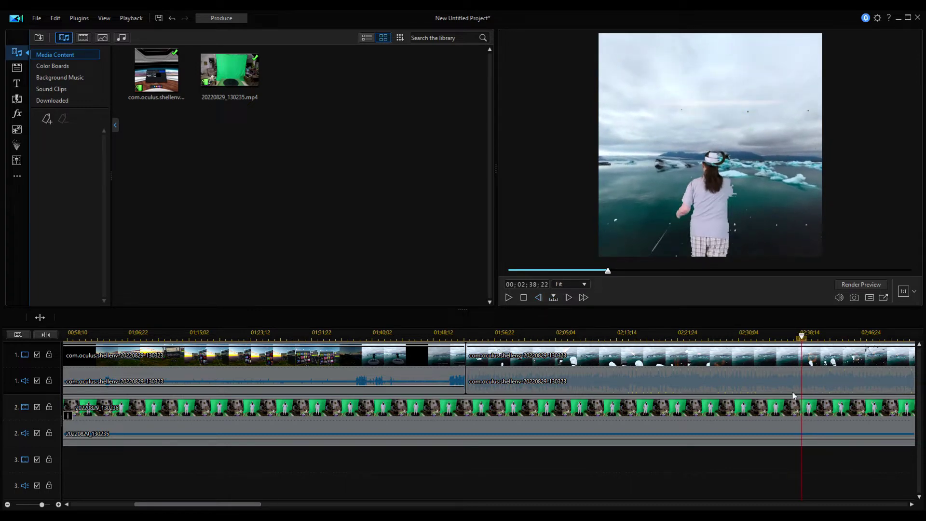
{"action": "left_click", "coordinate": [813, 428]}
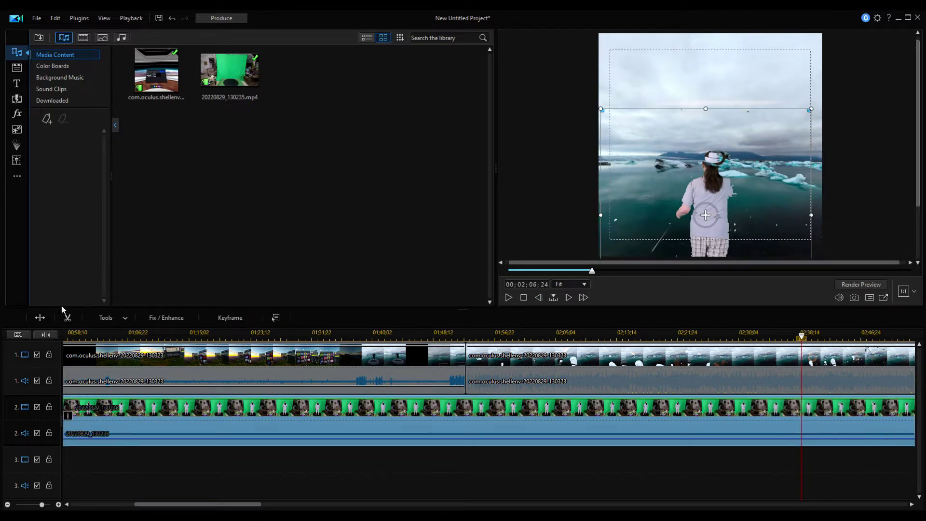
{"action": "left_click", "coordinate": [39, 318]}
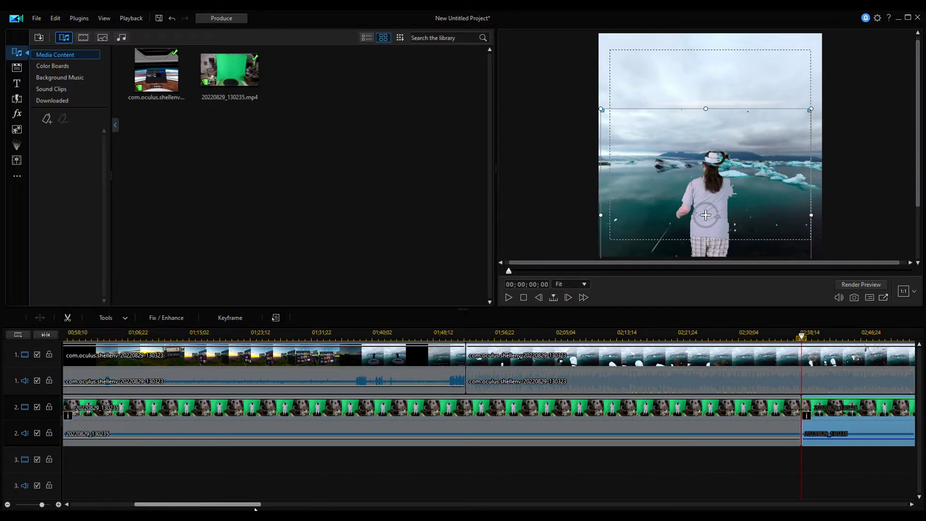
Move the first segments of the VR recording and the green-screen footage back to the start of the timeline.
{"action": "left_click", "coordinate": [432, 367]}
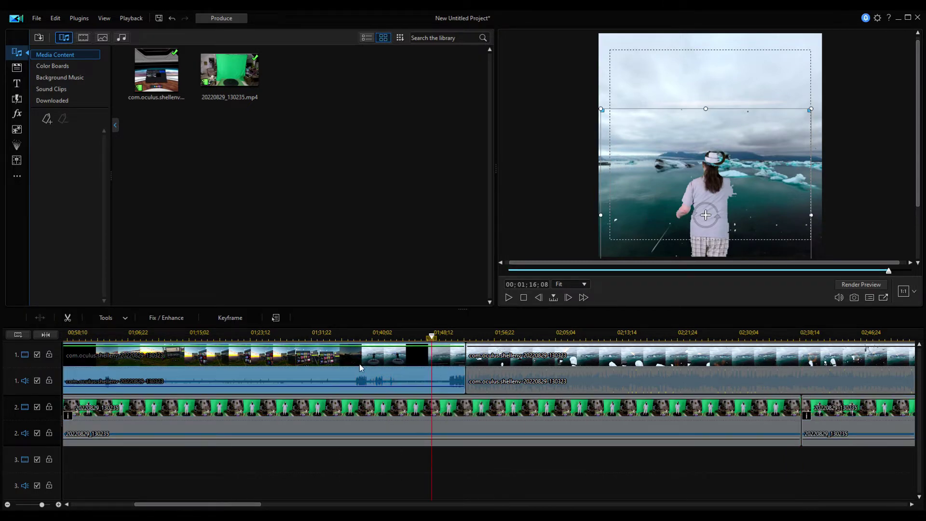
{"action": "key", "text": "Delete"}
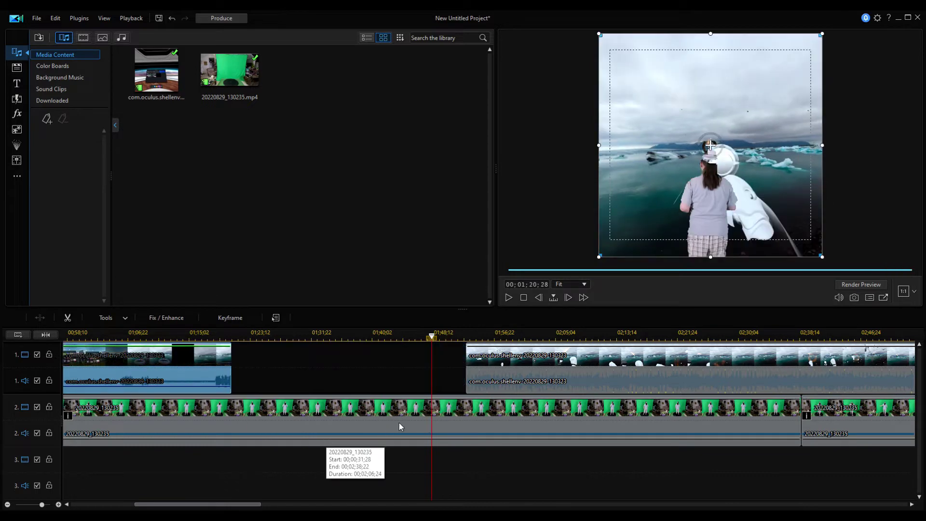
{"action": "left_click", "coordinate": [114, 428]}
{"action": "key", "text": "Delete"}
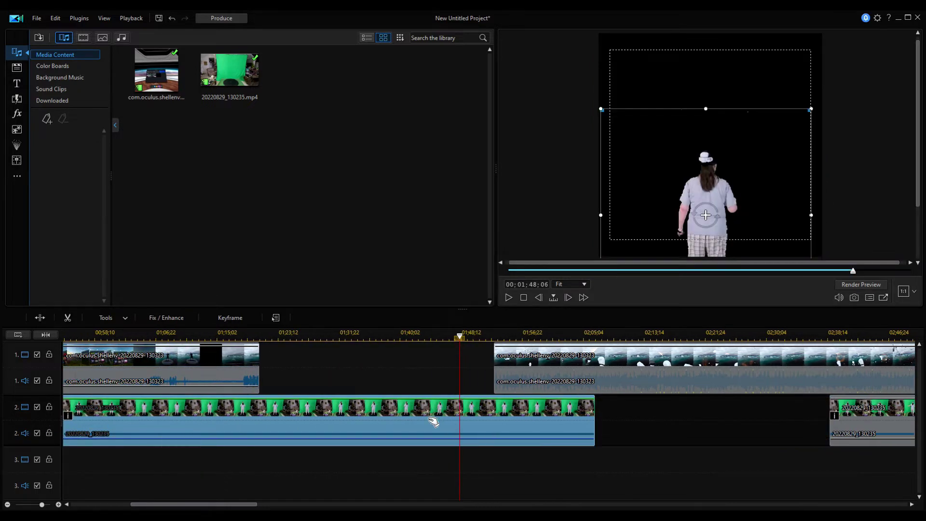
Align the starts of the second VR and green-screen segments at 00;02;26;14 and play them to check the sync.
{"action": "left_click_drag", "start_coordinate": [612, 362], "coordinate": [787, 428]}
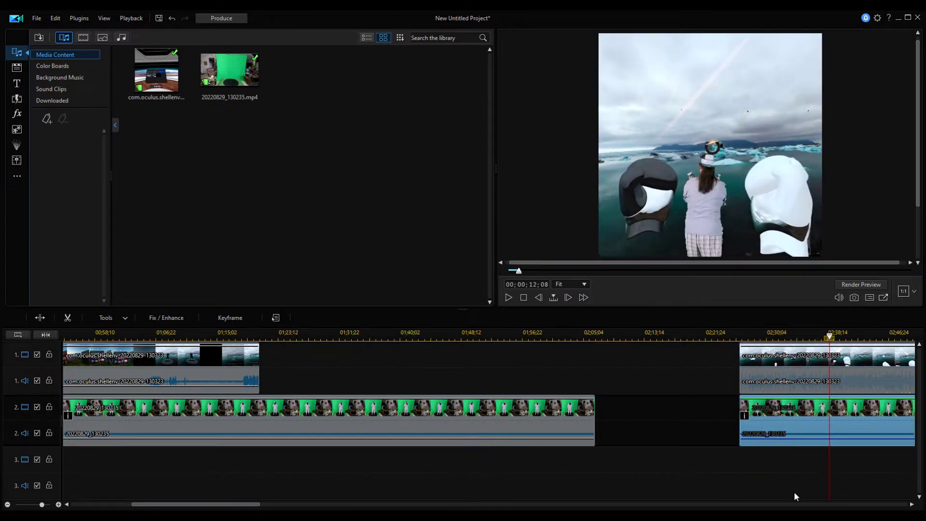
{"action": "left_click", "coordinate": [720, 334]}
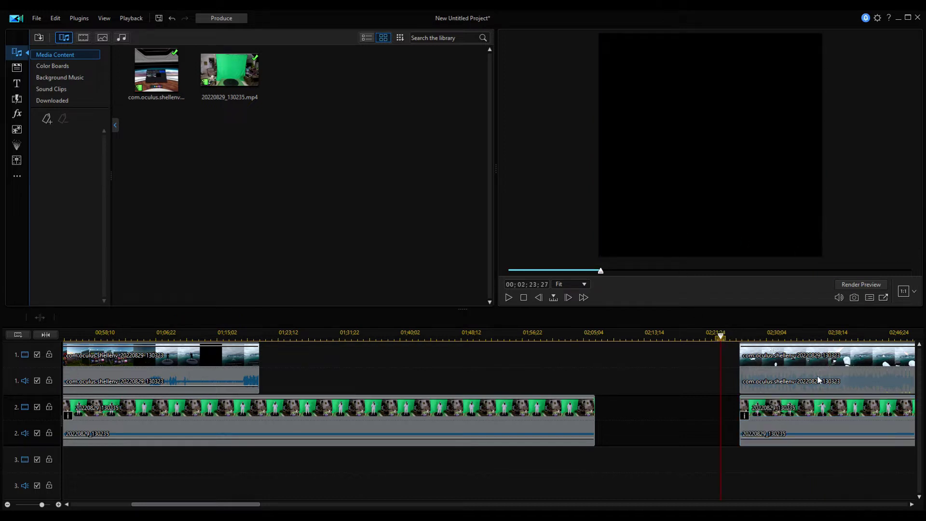
{"action": "left_click", "coordinate": [751, 348]}
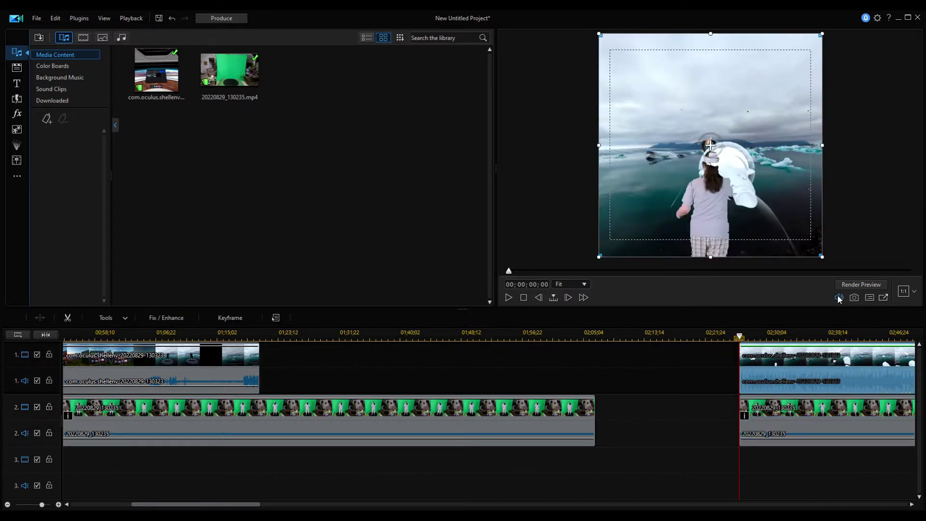
{"action": "left_click", "coordinate": [508, 297]}
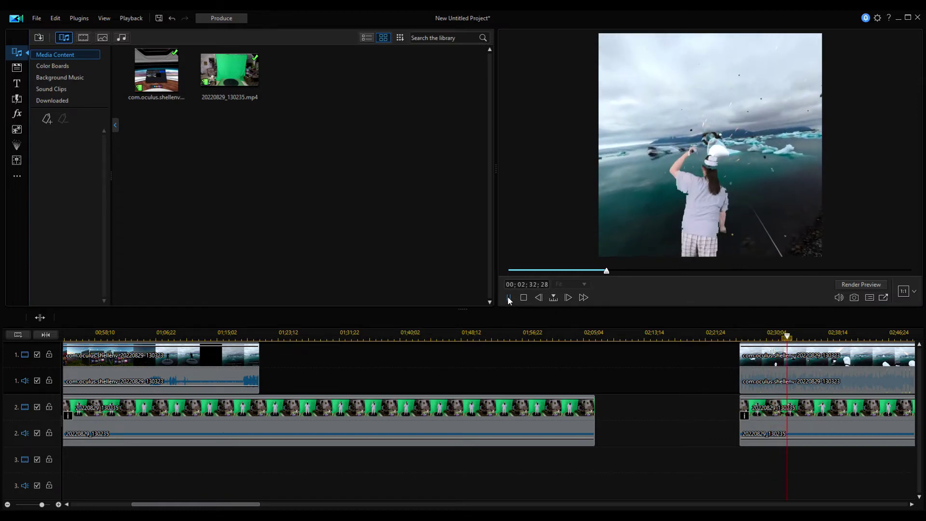
{"action": "left_click", "coordinate": [508, 297]}
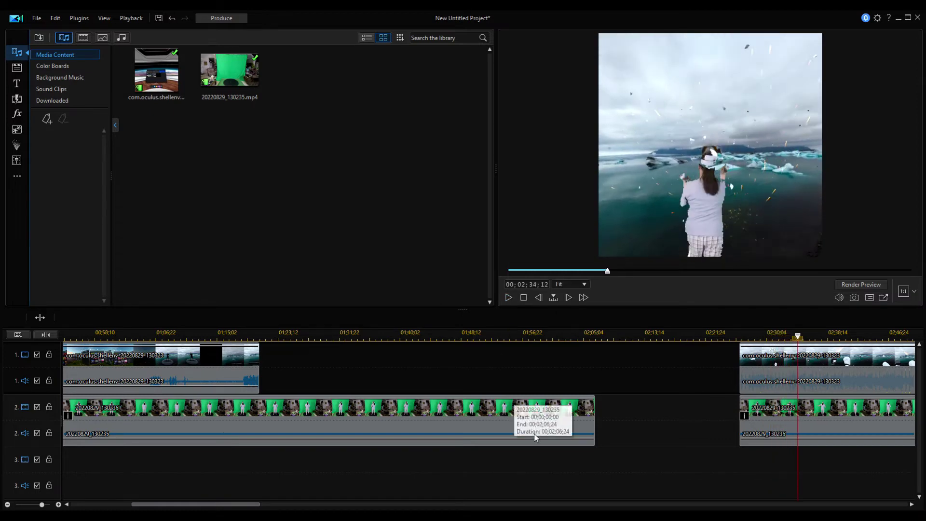
Unmute the second VR segment and play the aligned section to check the sync with sound.
{"action": "right_click", "coordinate": [794, 376]}
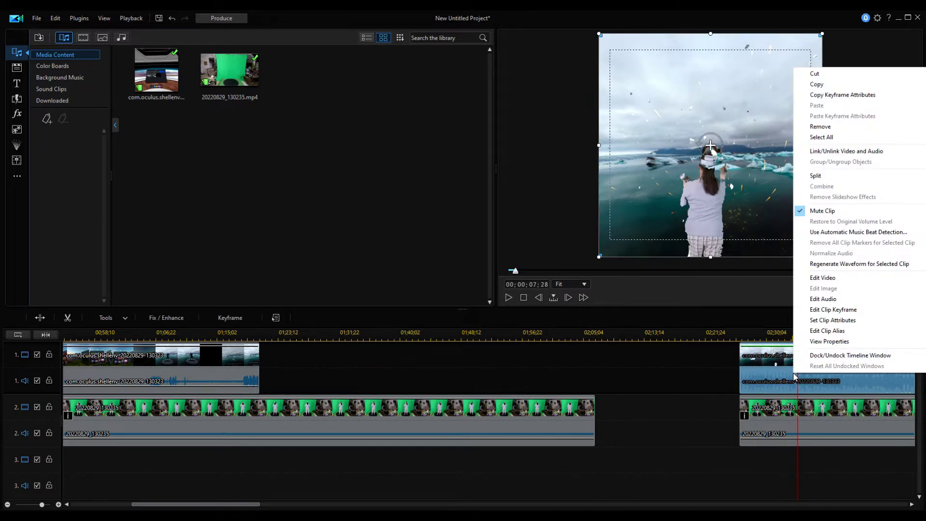
{"action": "left_click", "coordinate": [828, 212]}
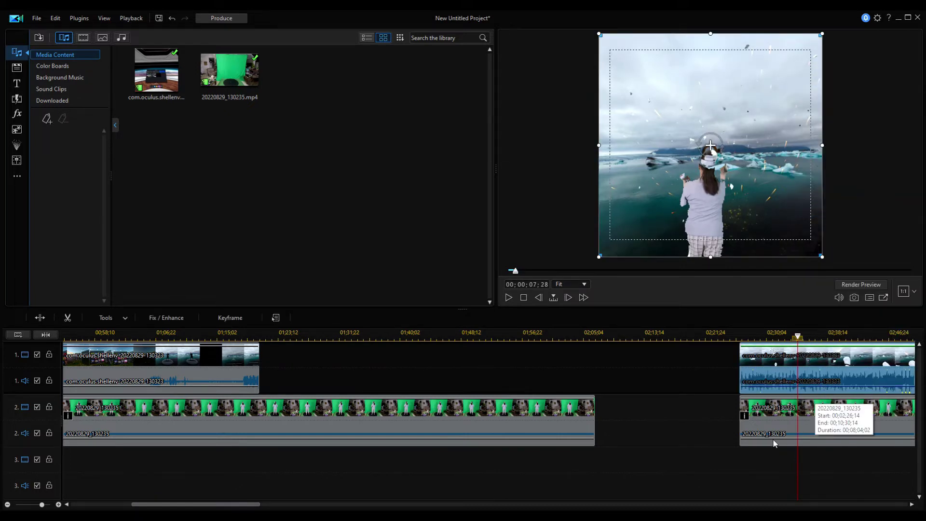
{"action": "left_click", "coordinate": [731, 496]}
{"action": "left_click", "coordinate": [752, 434]}
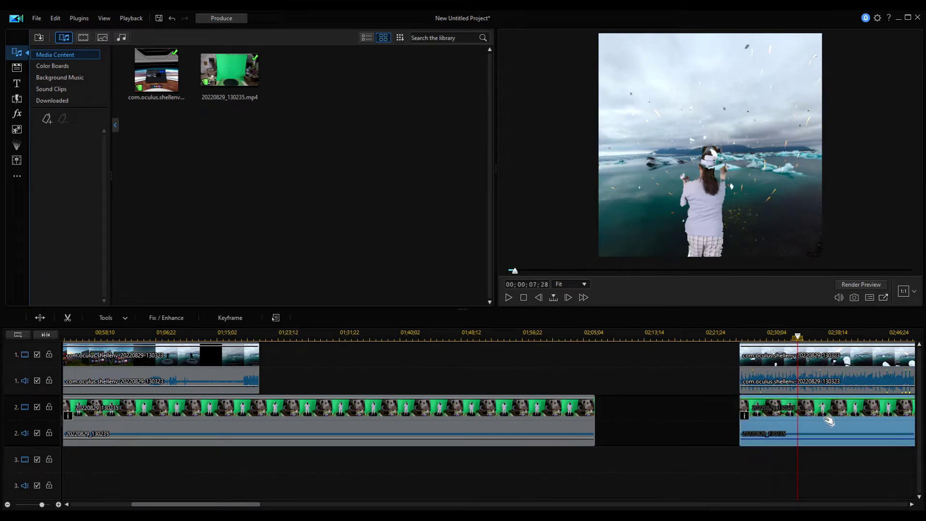
{"action": "left_click", "coordinate": [747, 374]}
{"action": "left_click", "coordinate": [496, 434]}
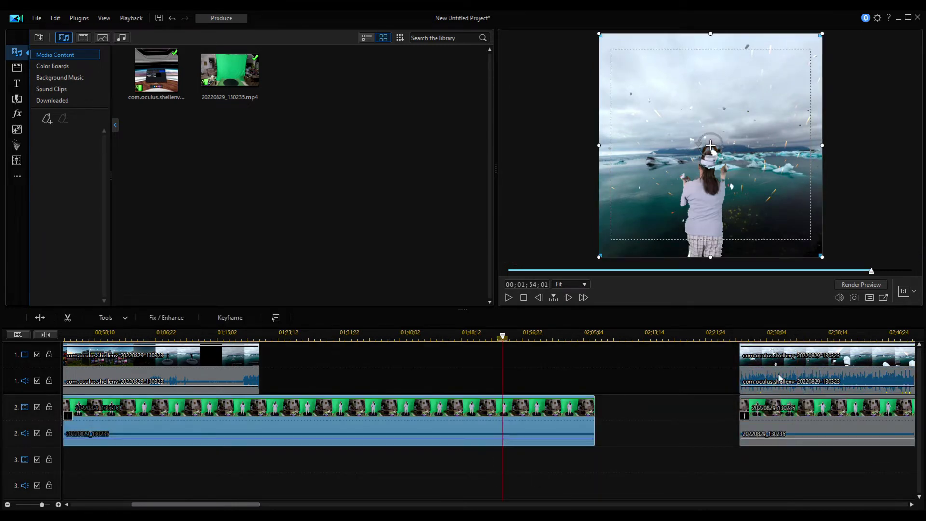
{"action": "left_click", "coordinate": [508, 298]}
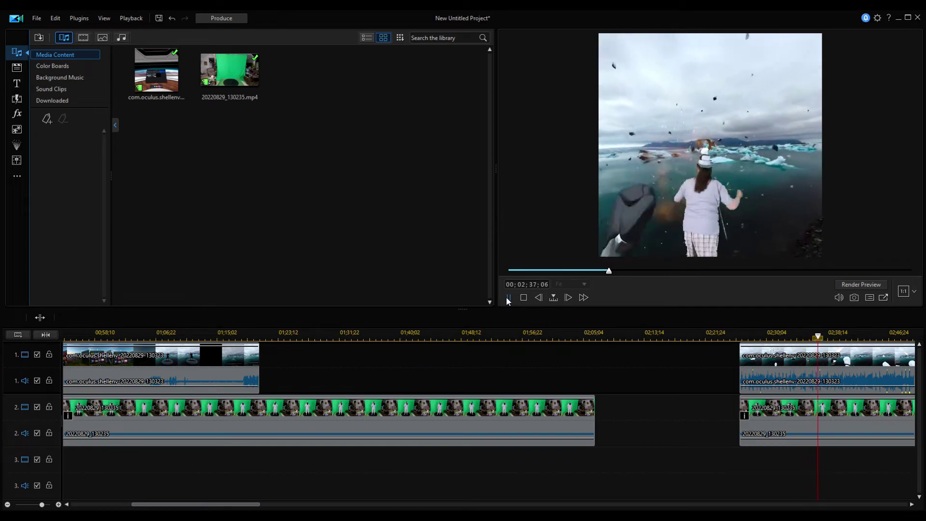
{"action": "left_click", "coordinate": [467, 417]}
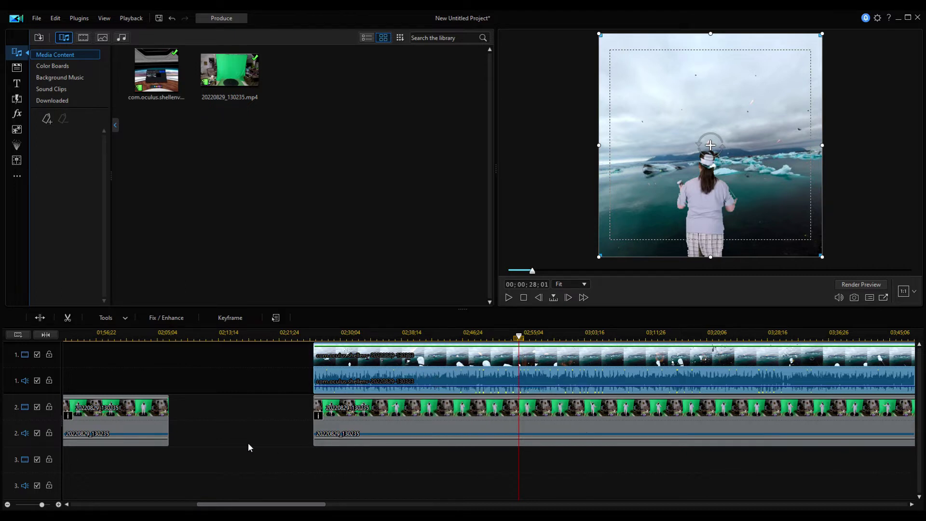
Move the first green-screen and VR segments so each ends exactly where its second segment starts.
{"action": "left_click_drag", "start_coordinate": [116, 427], "coordinate": [264, 432]}
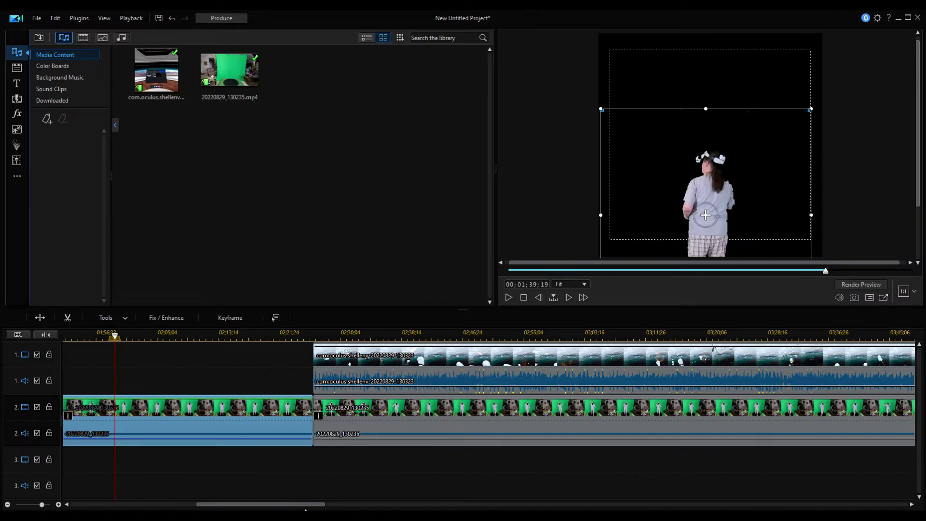
{"action": "left_click_drag", "start_coordinate": [312, 503], "coordinate": [241, 504]}
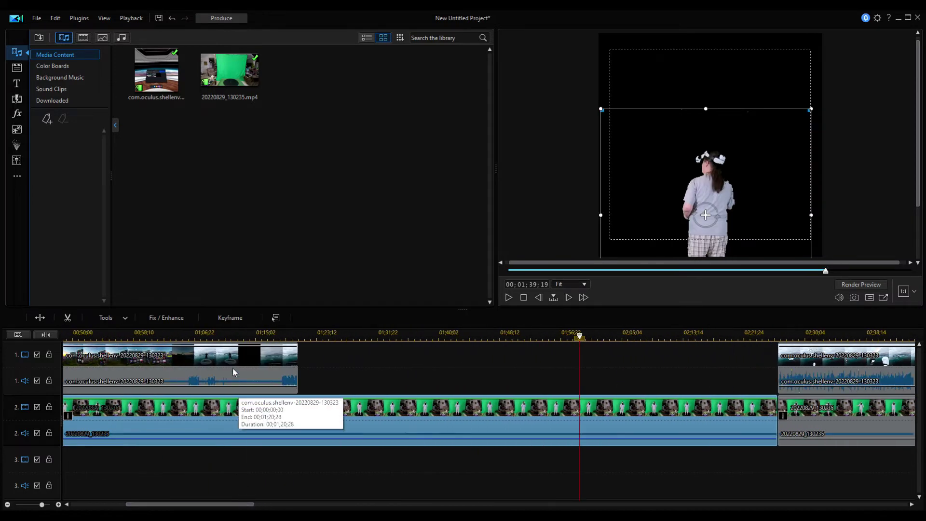
{"action": "left_click_drag", "start_coordinate": [234, 373], "coordinate": [716, 379]}
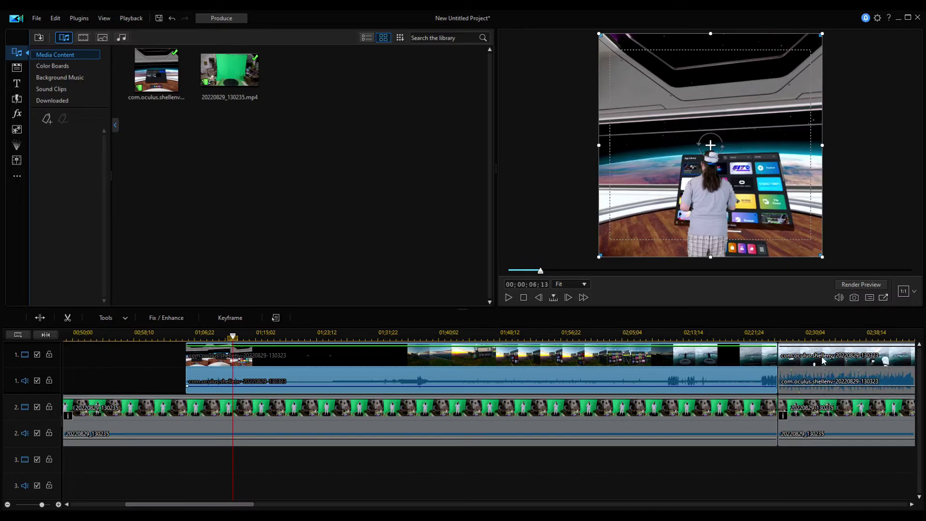
Select both VR recording segments and combine them into a single clip.
{"action": "right_click", "coordinate": [742, 364]}
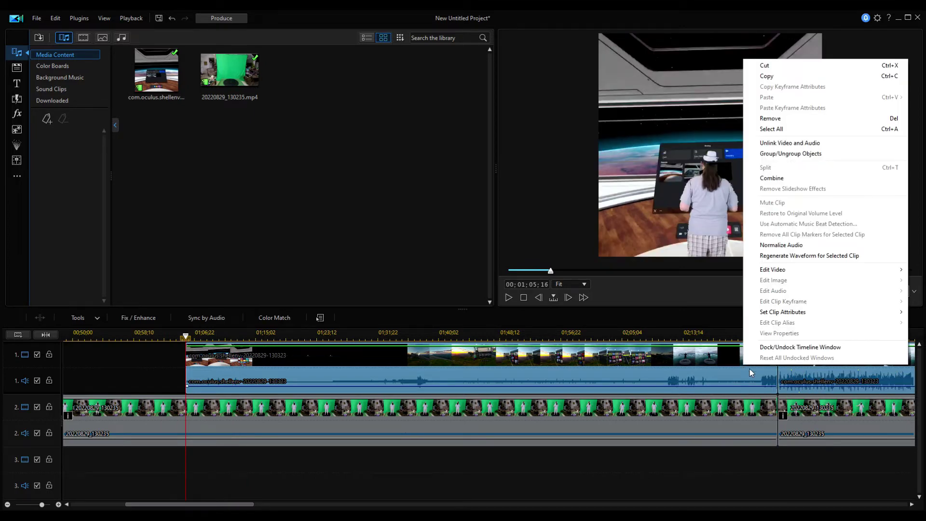
{"action": "left_click", "coordinate": [749, 368]}
{"action": "left_click", "coordinate": [802, 369]}
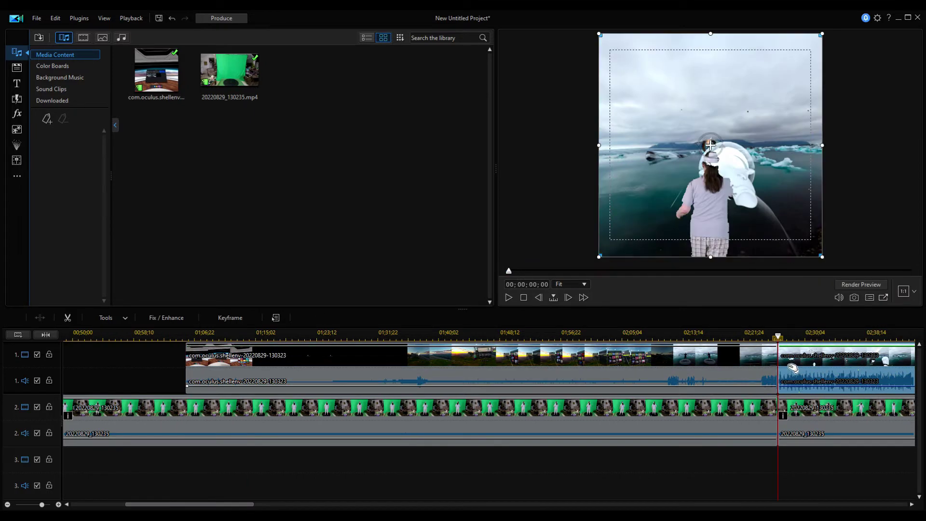
{"action": "left_click", "coordinate": [753, 362]}
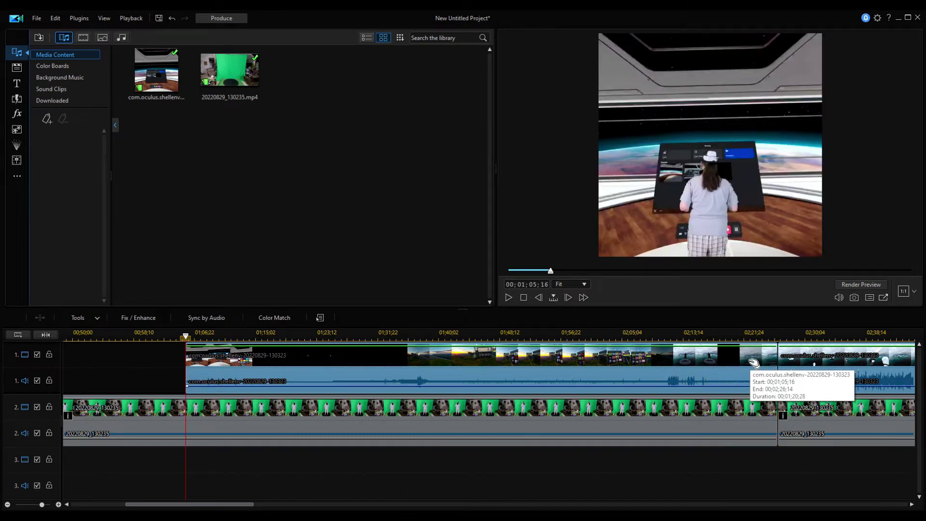
{"action": "right_click", "coordinate": [752, 364]}
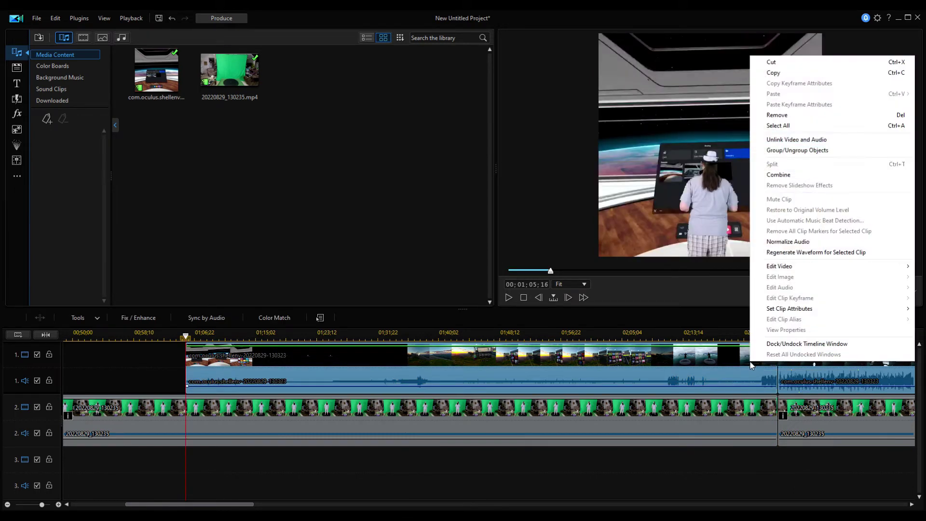
{"action": "left_click", "coordinate": [803, 174]}
Select both green-screen segments and combine them into one clip.
{"action": "left_click", "coordinate": [727, 425]}
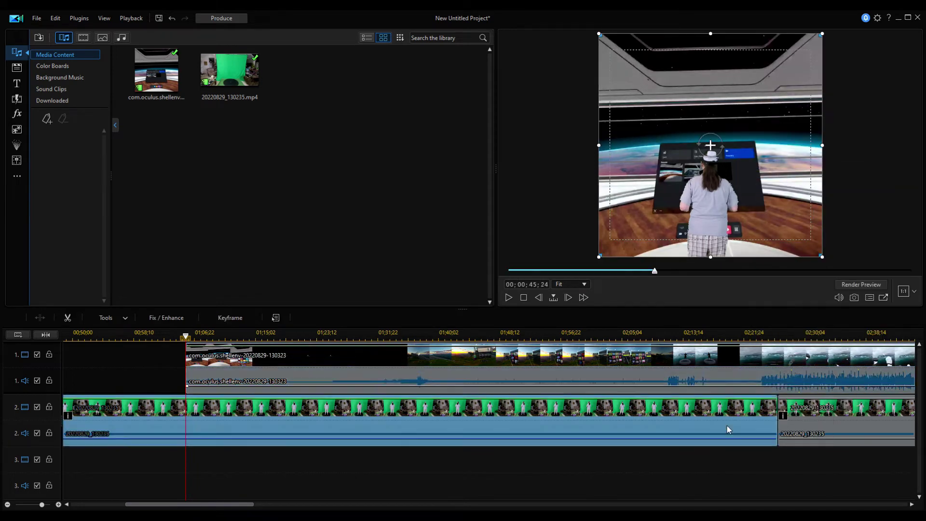
{"action": "left_click", "coordinate": [817, 414], "text": "ctrl"}
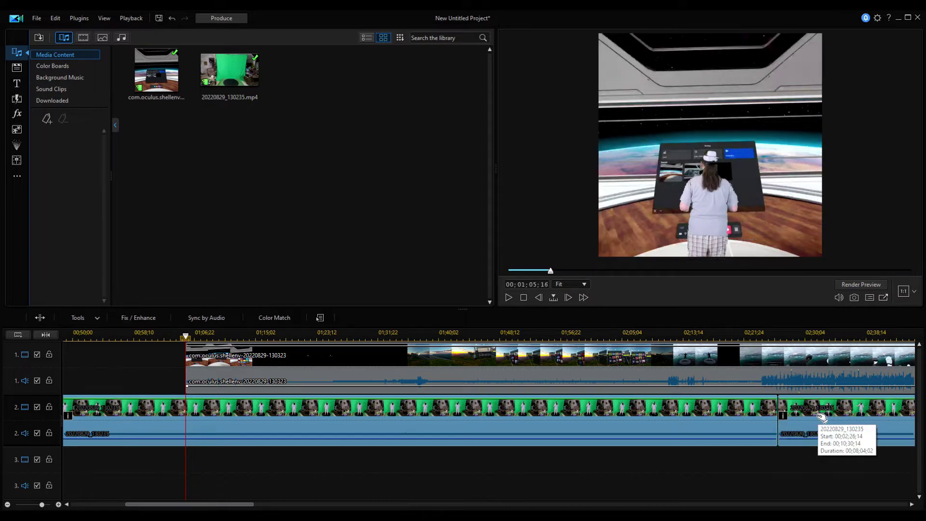
{"action": "right_click", "coordinate": [818, 415]}
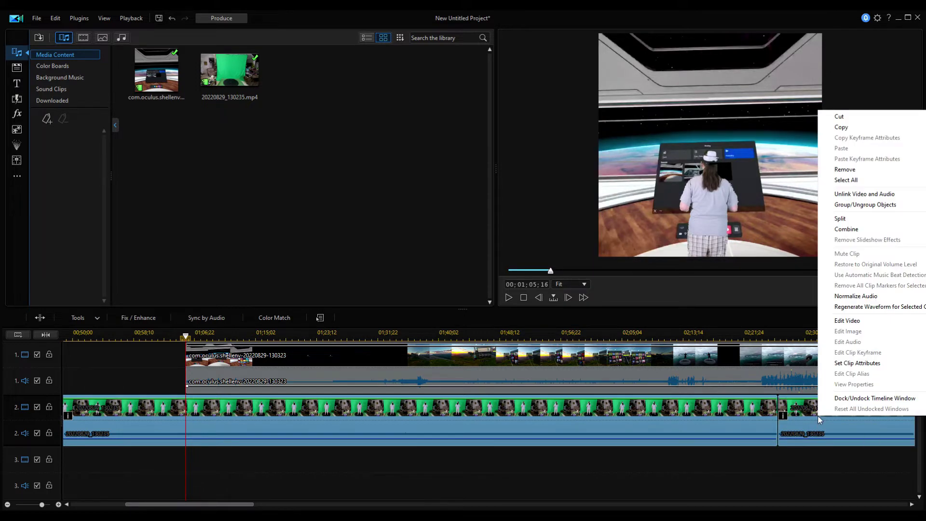
{"action": "left_click", "coordinate": [860, 236]}
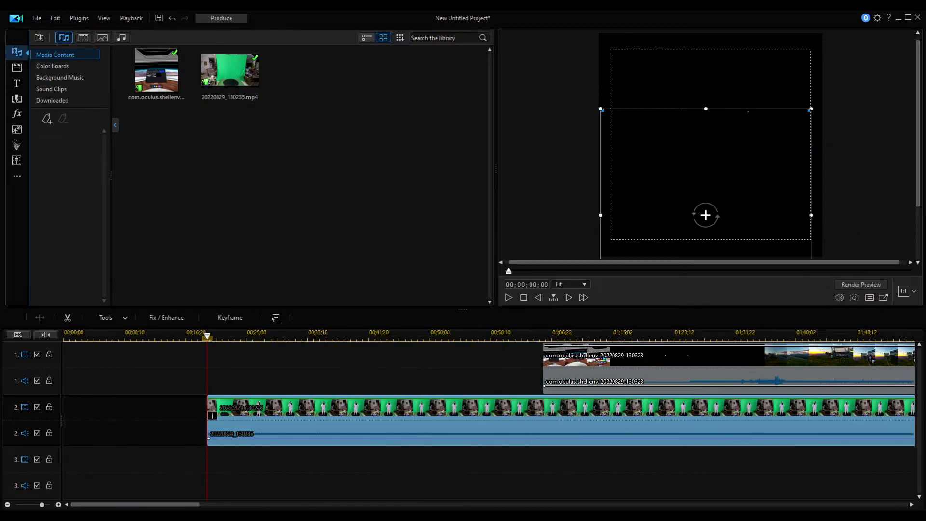
Split the green-screen clip where the VR recording starts, at 00;01;05;16, and remove the earlier piece while leaving the gap.
{"action": "left_click", "coordinate": [911, 504]}
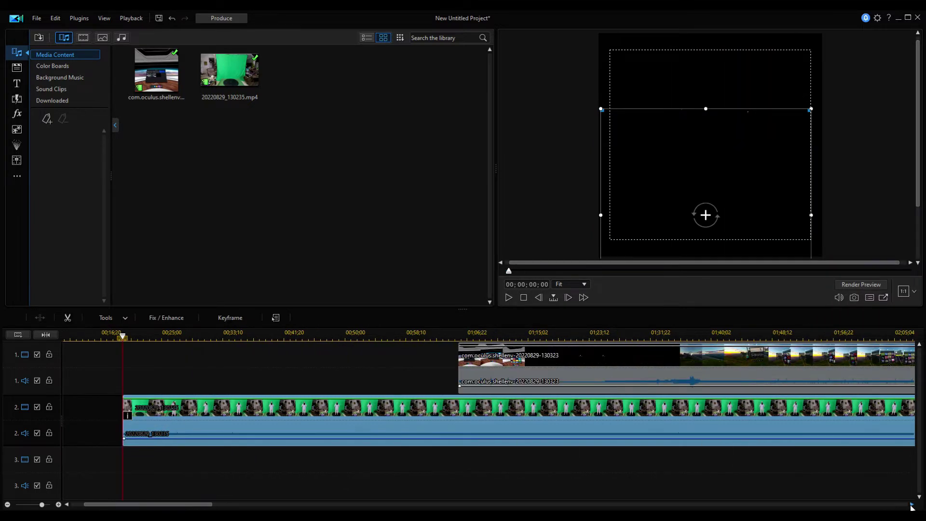
{"action": "left_click", "coordinate": [493, 382]}
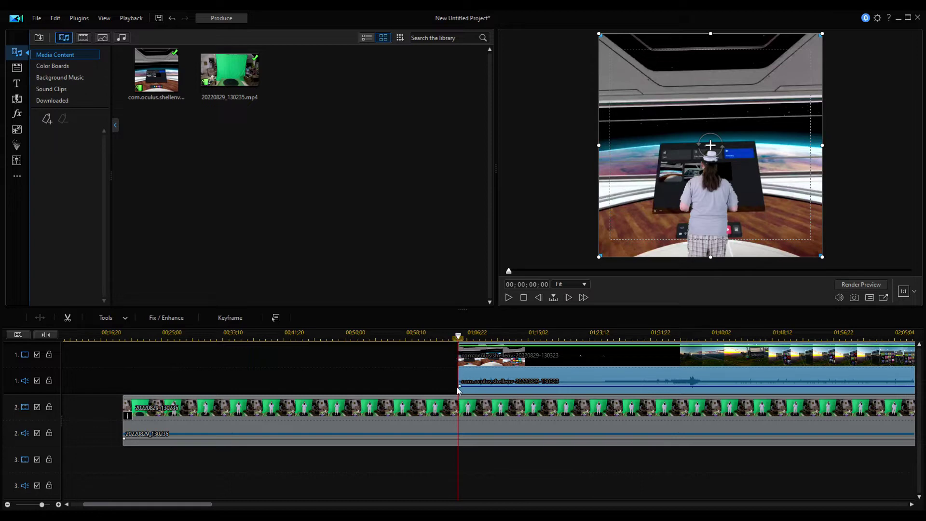
{"action": "left_click", "coordinate": [470, 423]}
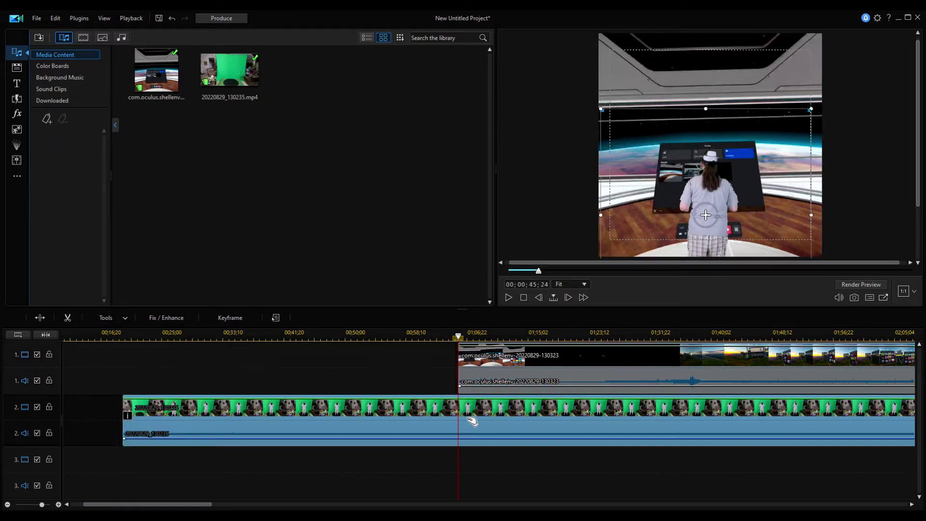
{"action": "left_click", "coordinate": [36, 318]}
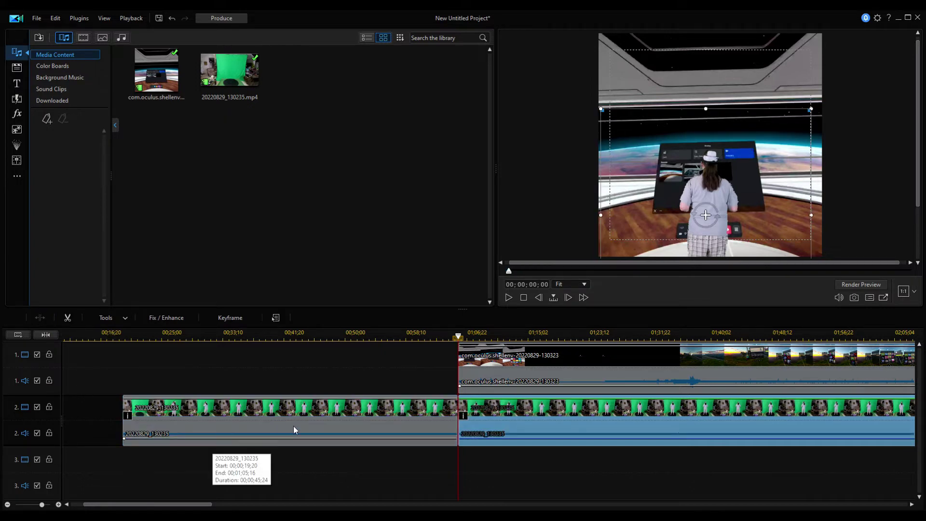
{"action": "left_click", "coordinate": [316, 418]}
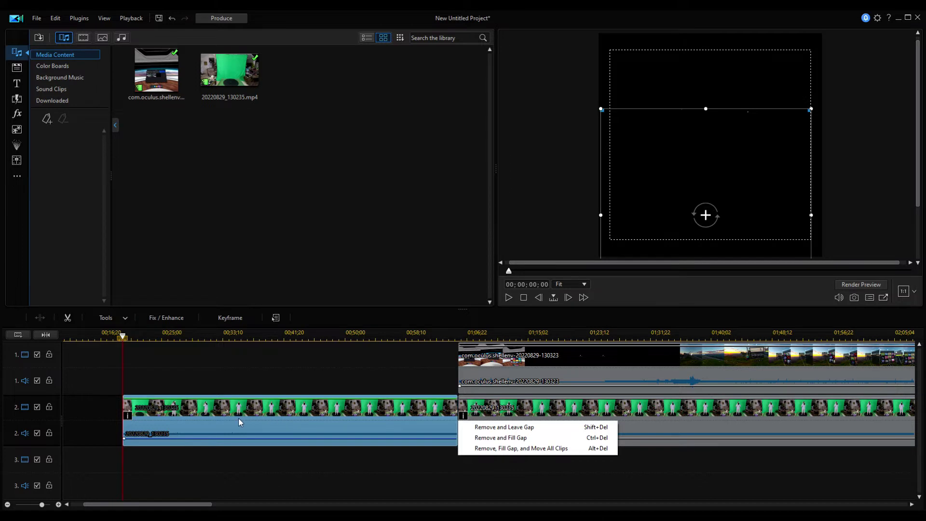
{"action": "left_click", "coordinate": [505, 427]}
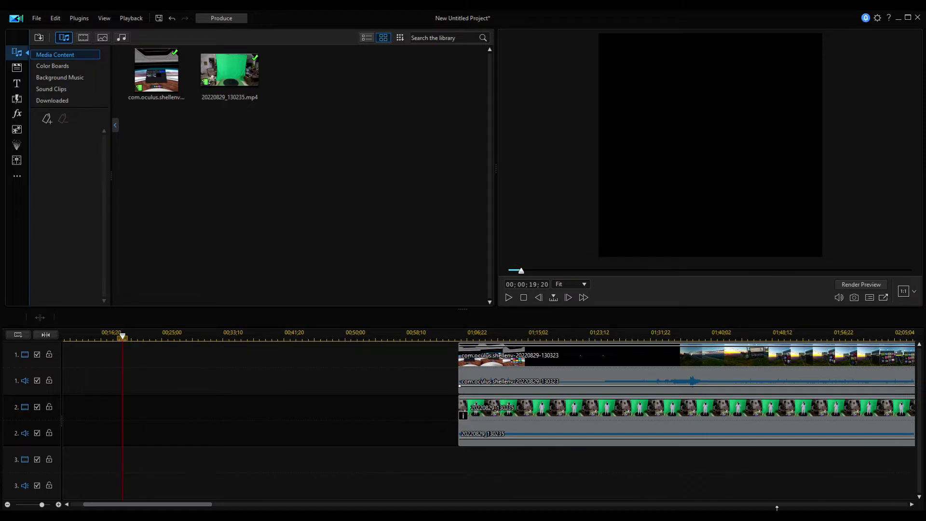
Play the start of the trimmed composite and check the footage around 00;01;16;15.
{"action": "left_click", "coordinate": [456, 337]}
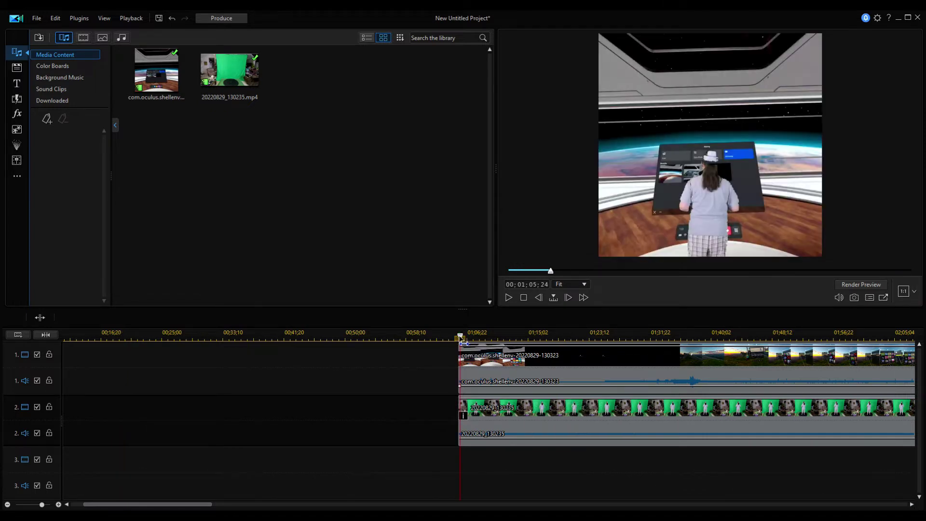
{"action": "left_click", "coordinate": [455, 337]}
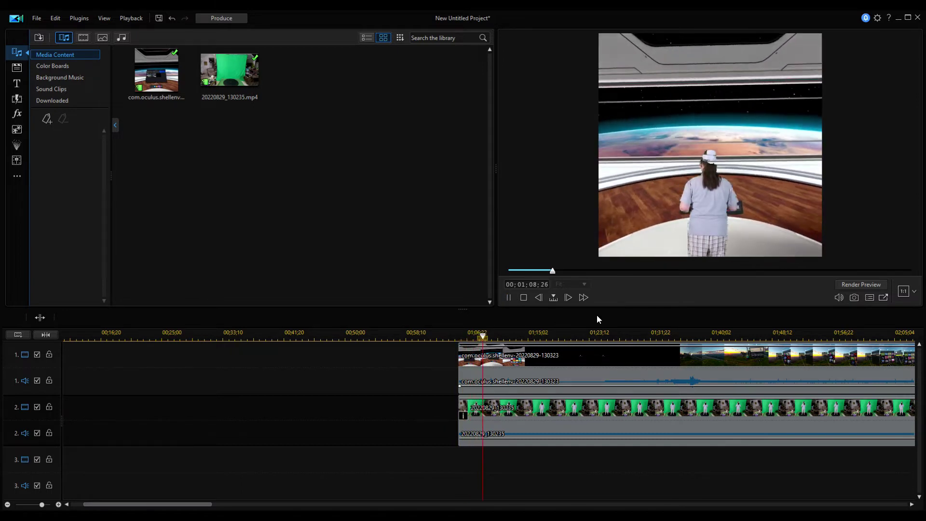
{"action": "left_click", "coordinate": [538, 337]}
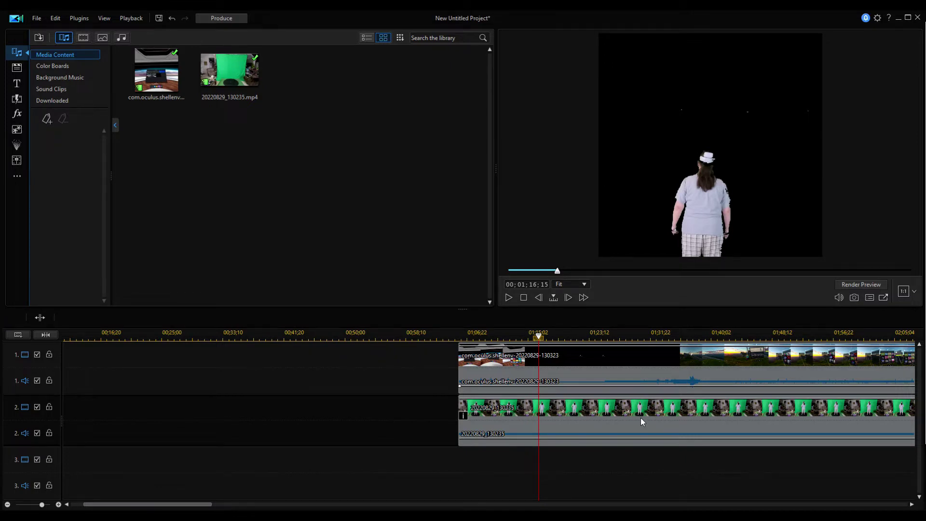
Mute the green-screen clip and play the iceberg scene up to about 00;02;54 to check the sync of the composite.
{"action": "right_click", "coordinate": [641, 417]}
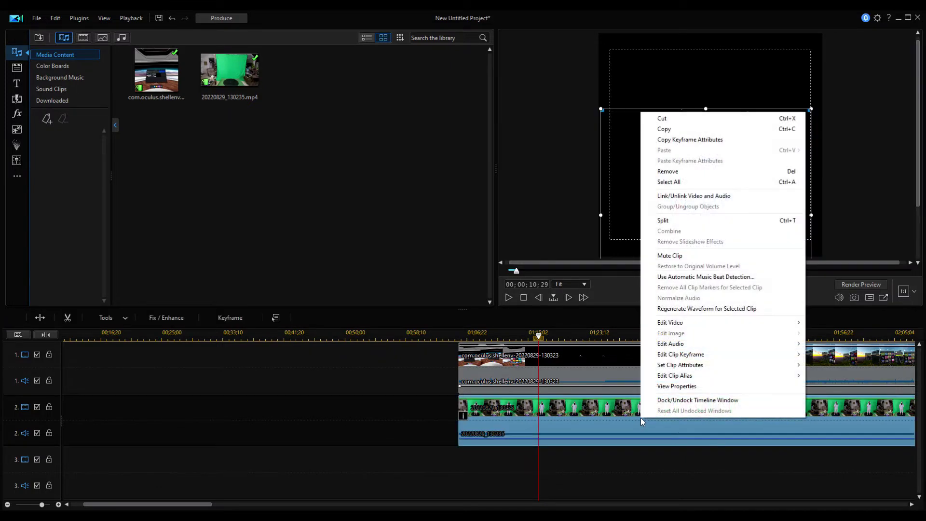
{"action": "left_click", "coordinate": [681, 256]}
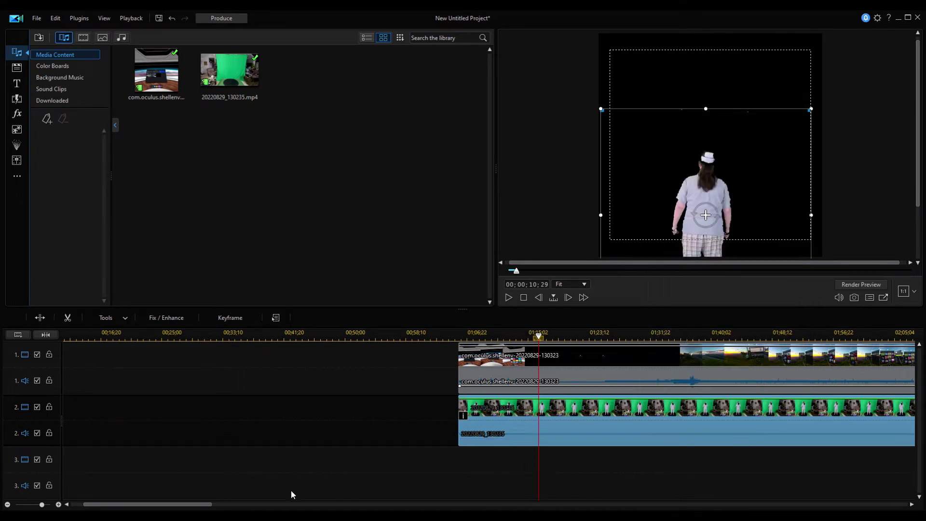
{"action": "left_click_drag", "start_coordinate": [197, 504], "coordinate": [268, 505]}
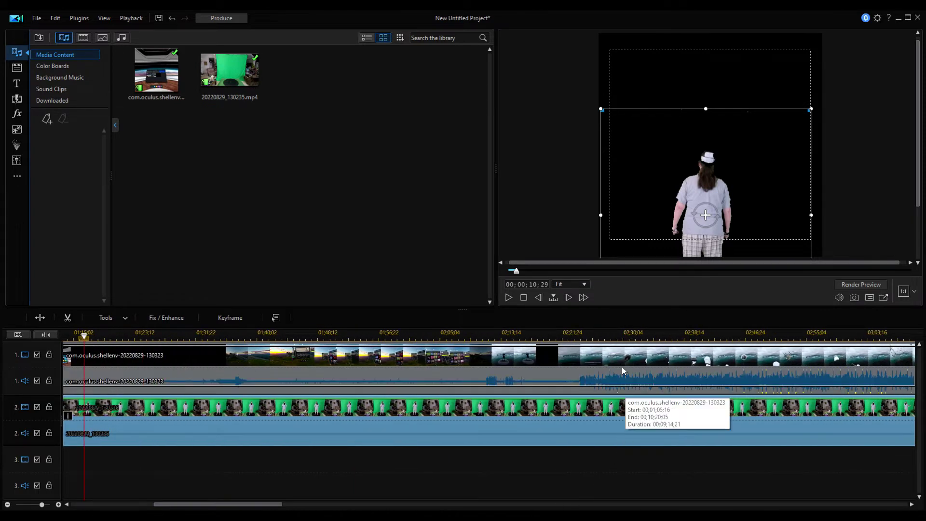
{"action": "left_click", "coordinate": [472, 332]}
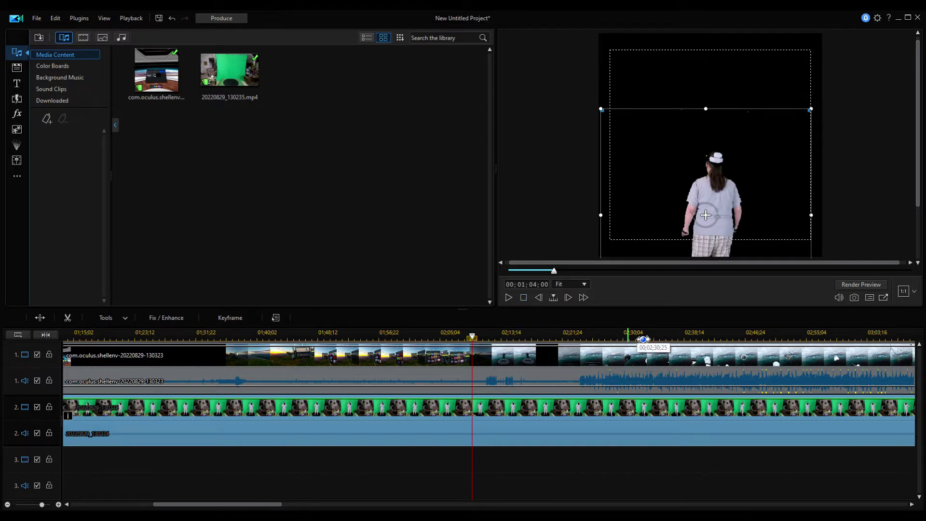
{"action": "left_click", "coordinate": [693, 334]}
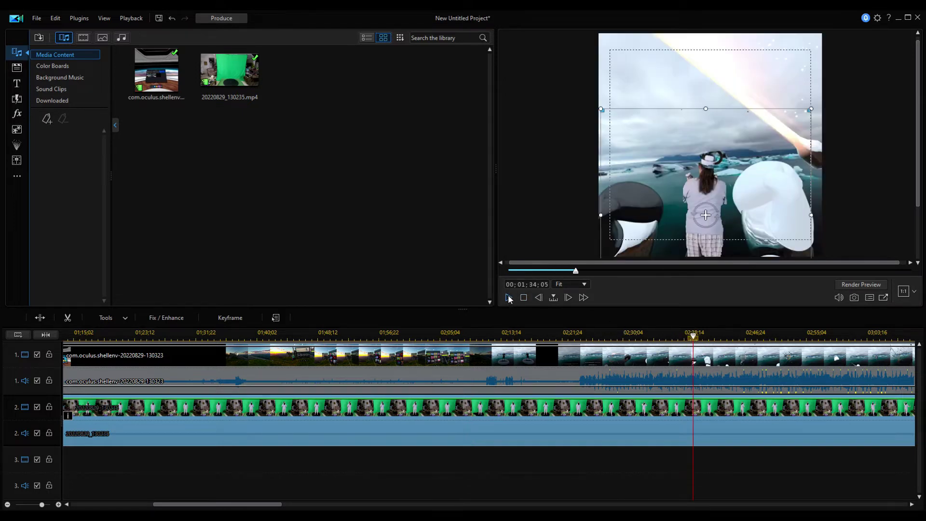
{"action": "left_click", "coordinate": [509, 297]}
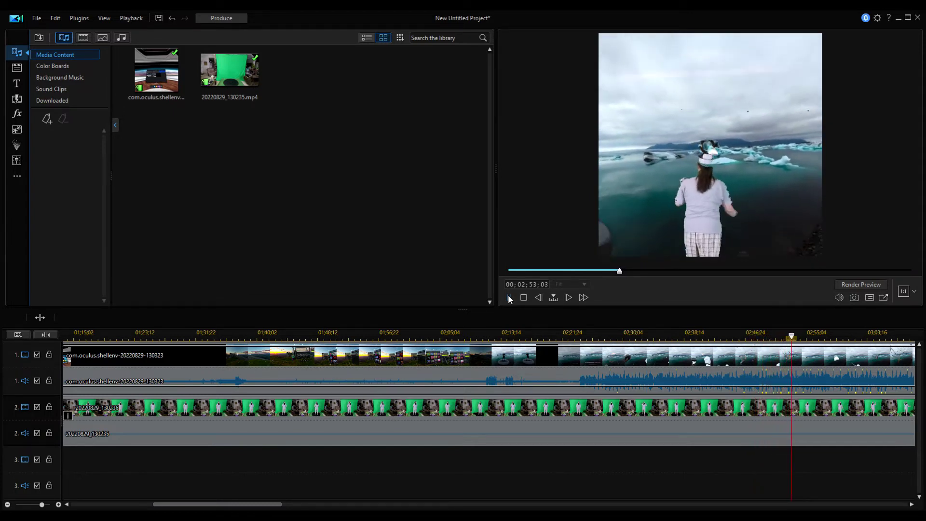
{"action": "left_click", "coordinate": [509, 297]}
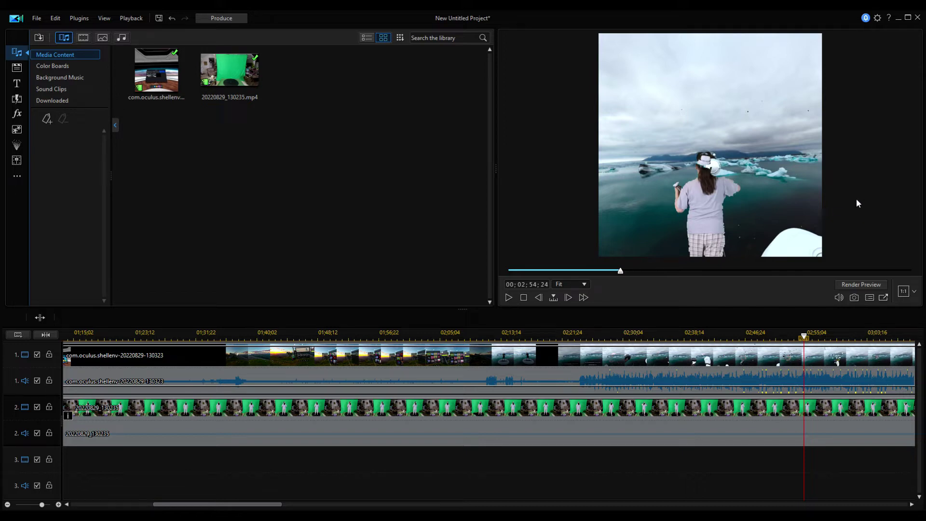
Unlink the video and audio of the VR recording clip on track 1.
{"action": "left_click", "coordinate": [598, 369]}
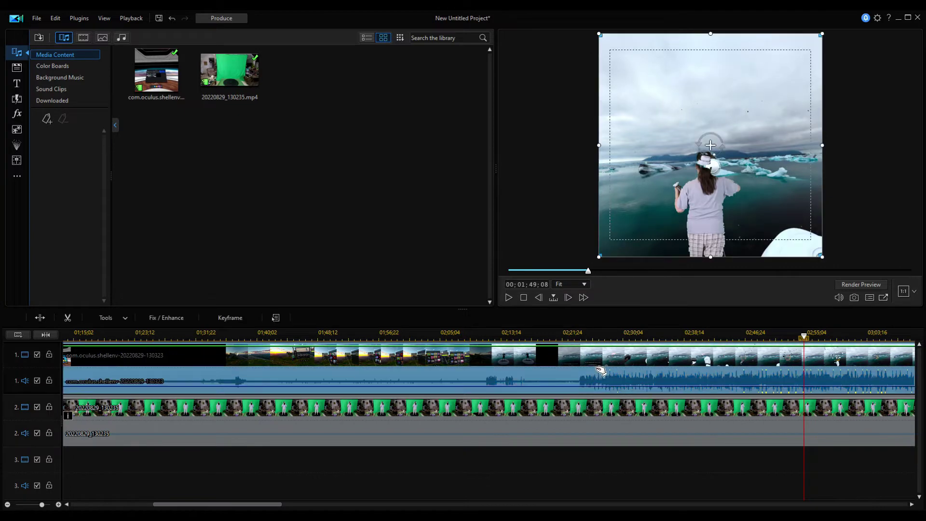
{"action": "right_click", "coordinate": [601, 360]}
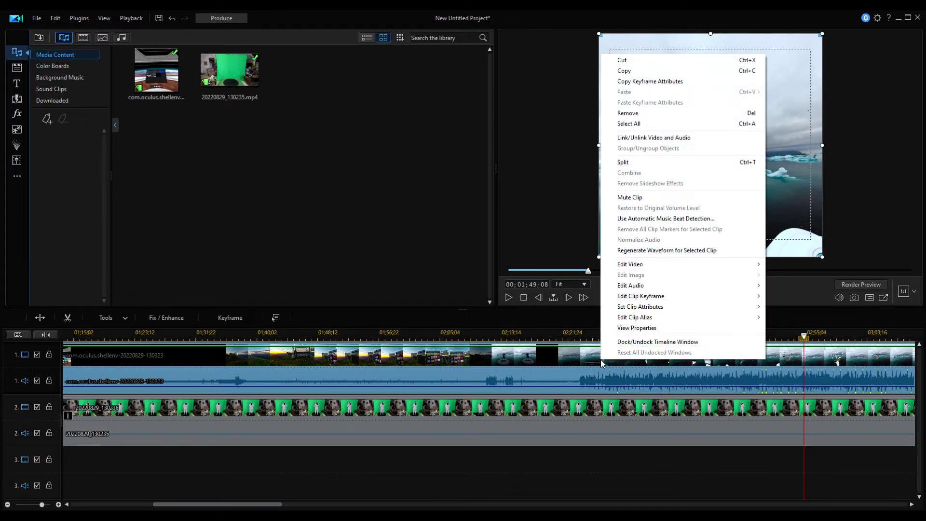
{"action": "left_click", "coordinate": [657, 138]}
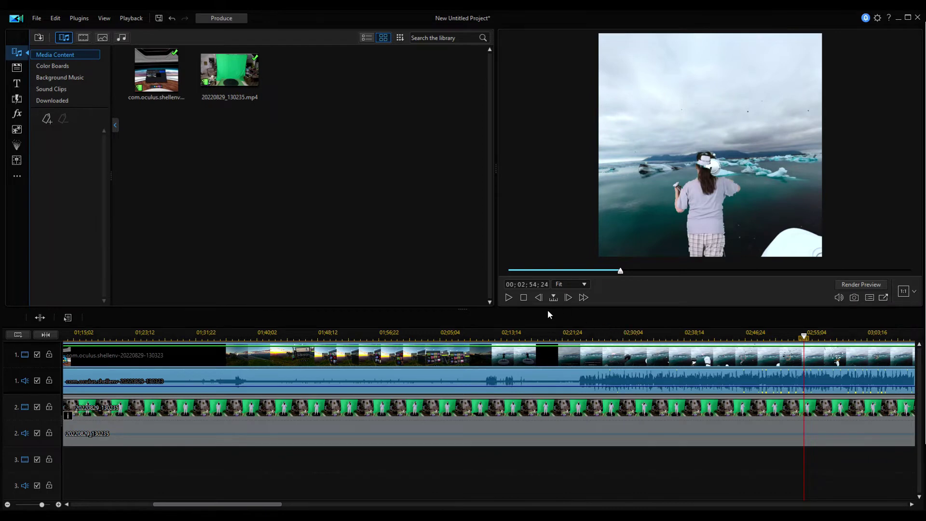
Play on from 00;02;54;24 and replay from 00;02;58;21 to compare the VR sound with the on-screen hits.
{"action": "left_click", "coordinate": [508, 297]}
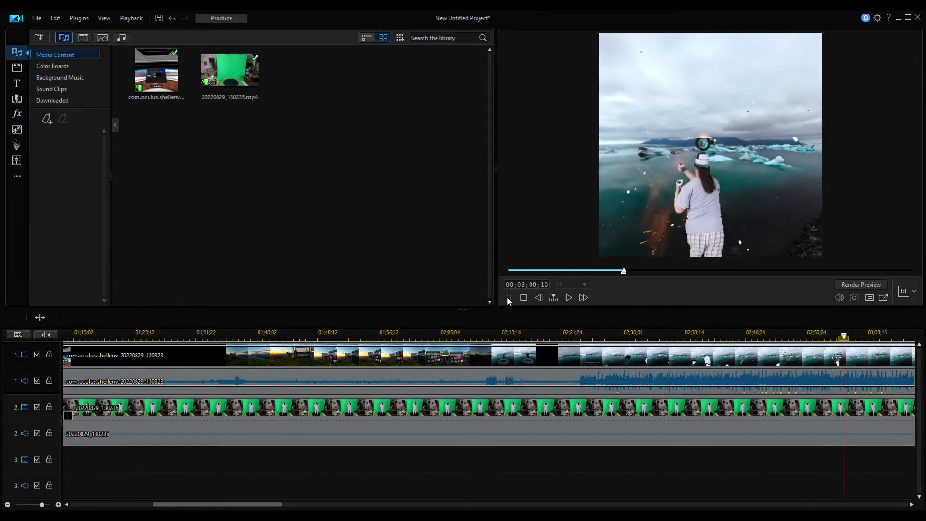
{"action": "left_click", "coordinate": [508, 298]}
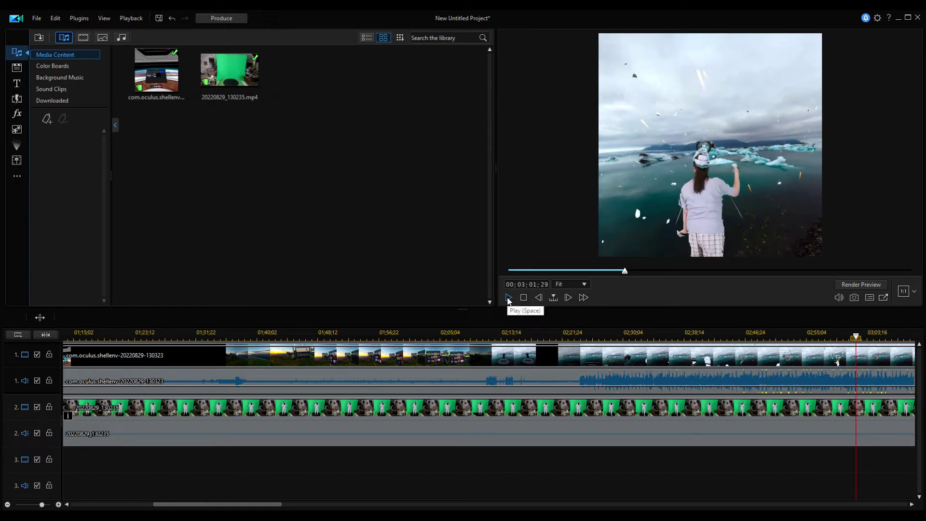
{"action": "left_click_drag", "start_coordinate": [857, 339], "coordinate": [833, 343]}
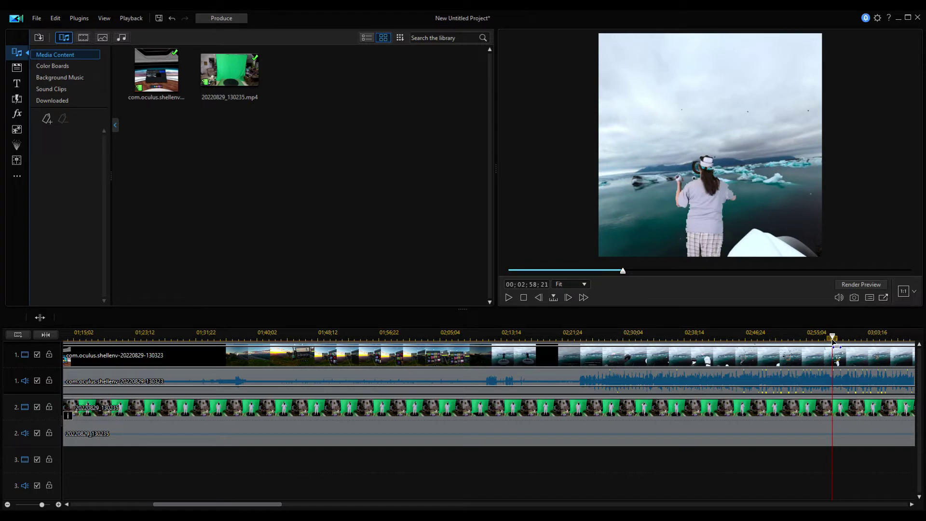
{"action": "left_click", "coordinate": [507, 296]}
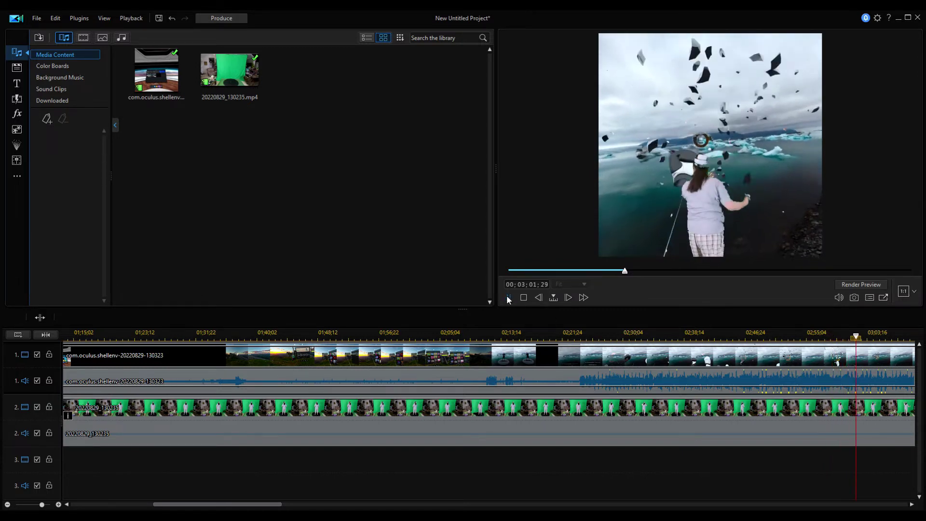
{"action": "left_click", "coordinate": [507, 296]}
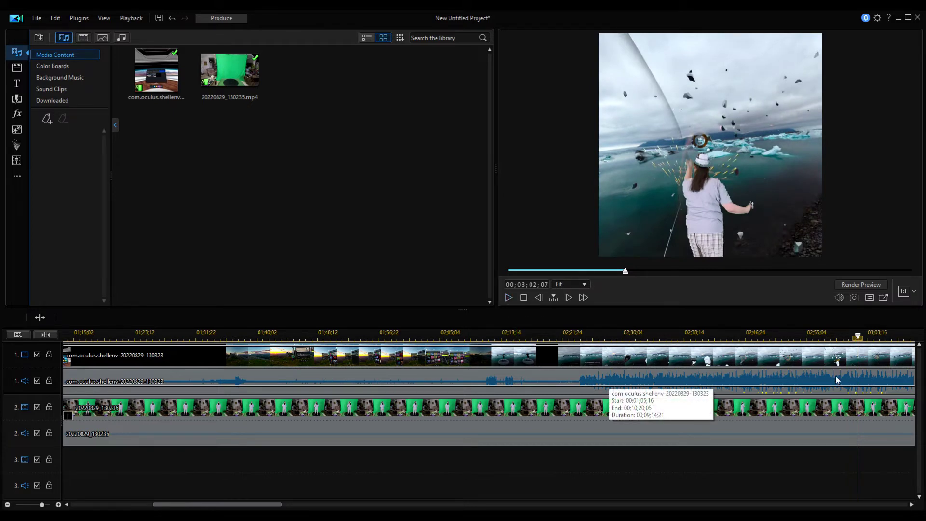
Replay the composite from about 00;03;00;20 and shift the unlinked VR audio slightly later on its track.
{"action": "left_click", "coordinate": [912, 504]}
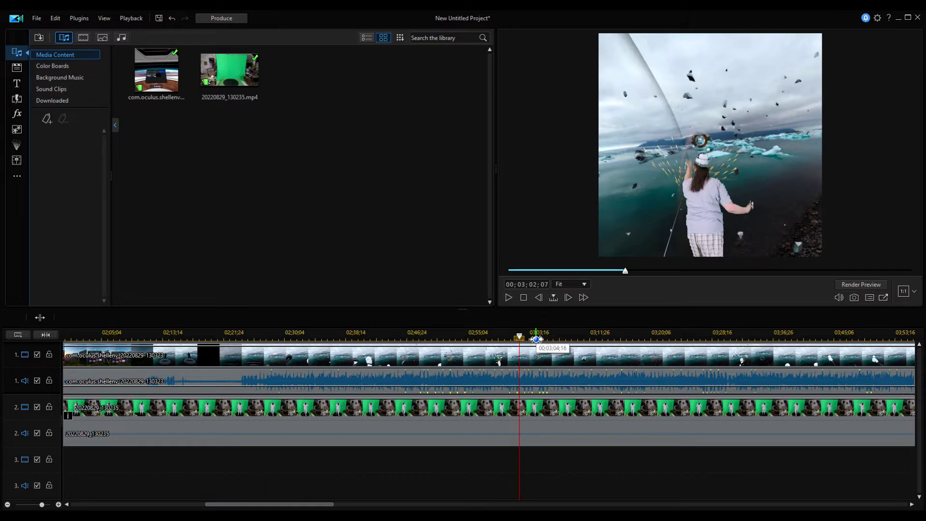
{"action": "scroll", "coordinate": [538, 336], "scroll_direction": "up", "scroll_amount": 4}
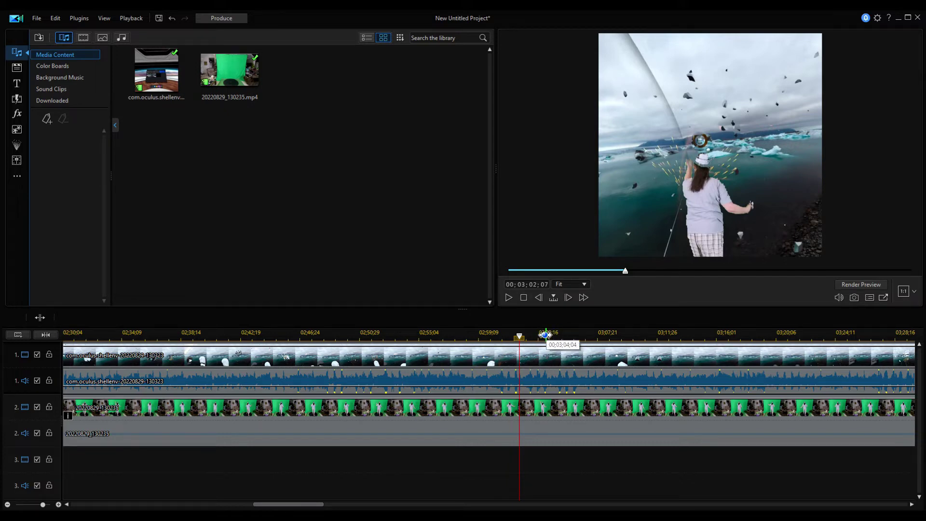
{"action": "left_click_drag", "start_coordinate": [538, 334], "coordinate": [912, 322]}
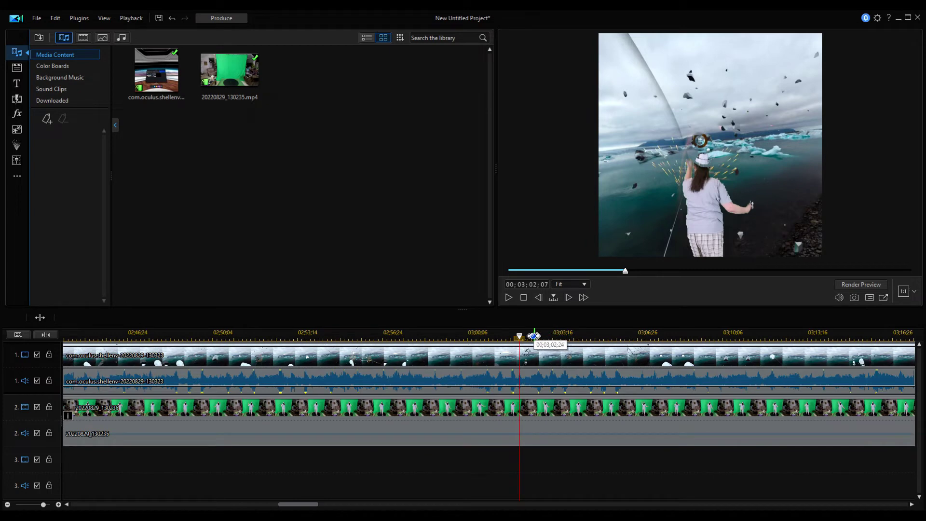
{"action": "left_click_drag", "start_coordinate": [535, 333], "coordinate": [858, 333]}
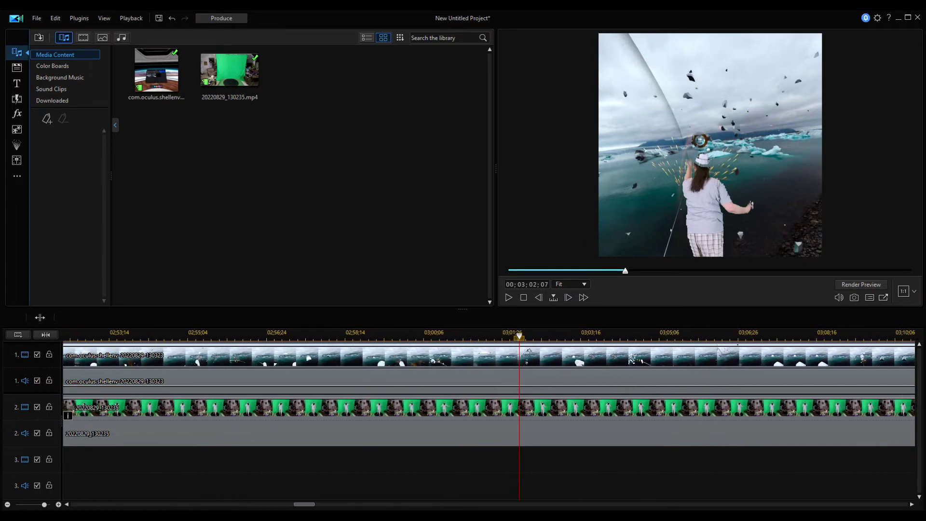
{"action": "left_click_drag", "start_coordinate": [544, 335], "coordinate": [889, 321]}
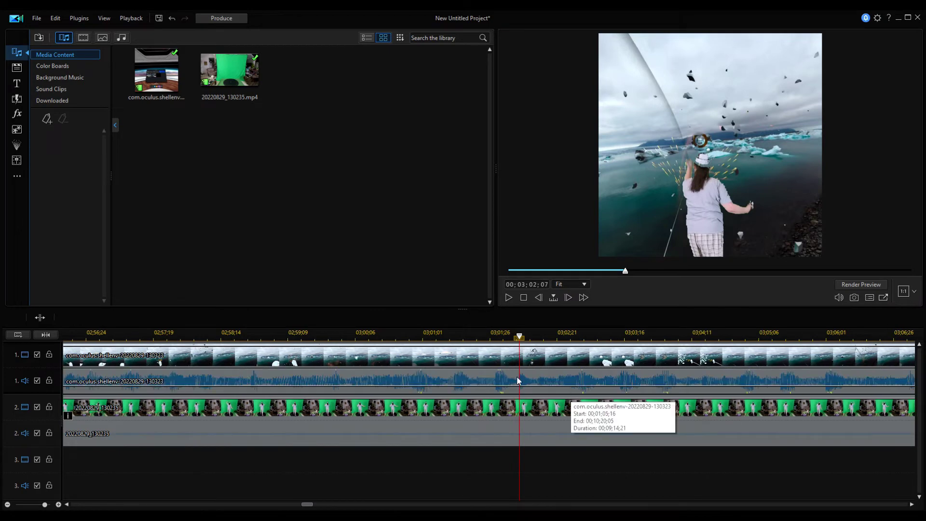
{"action": "left_click", "coordinate": [525, 383]}
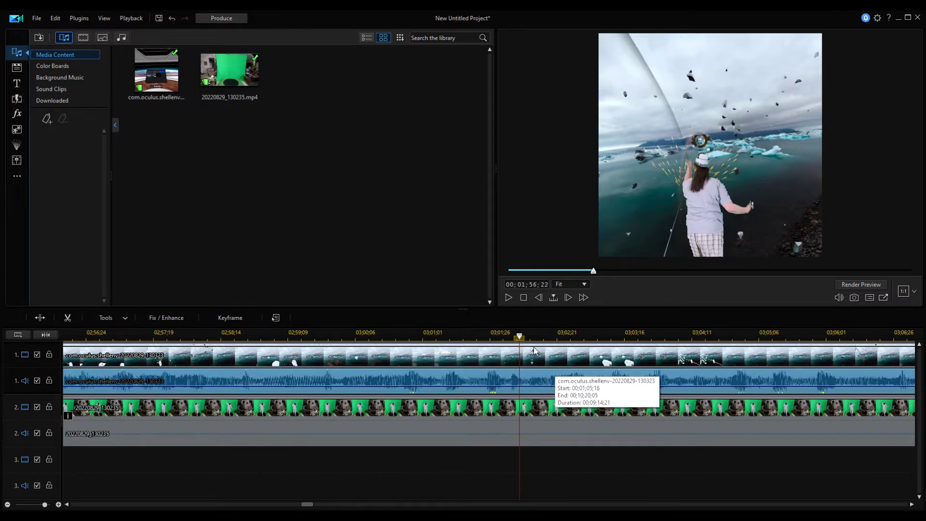
{"action": "left_click", "coordinate": [390, 334]}
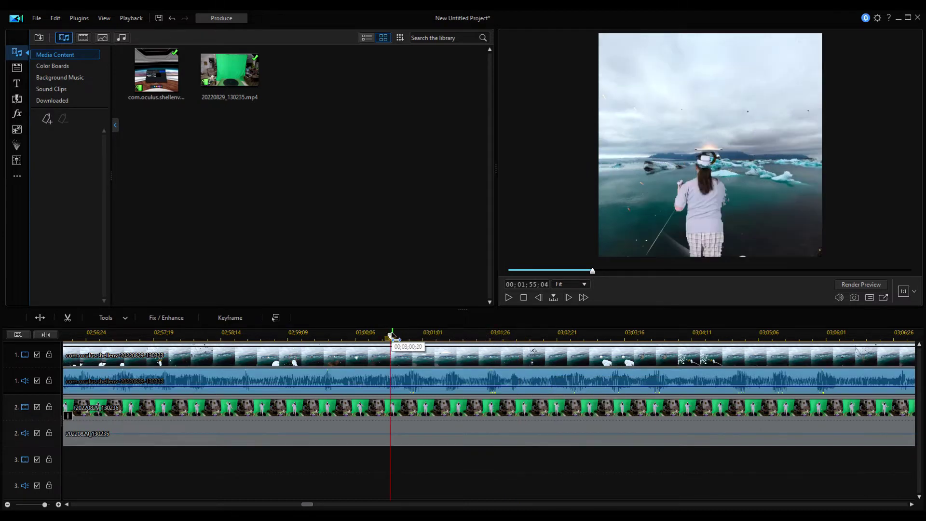
{"action": "left_click", "coordinate": [508, 297]}
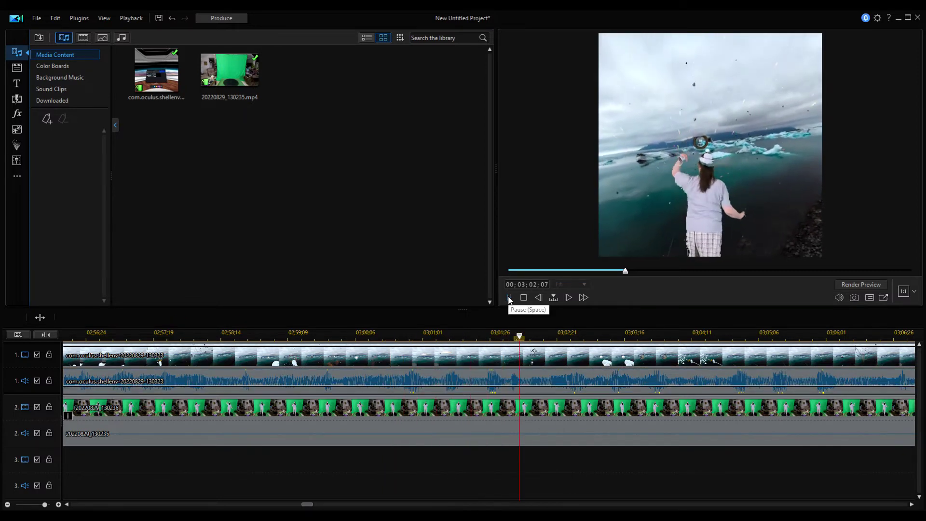
{"action": "left_click", "coordinate": [508, 297]}
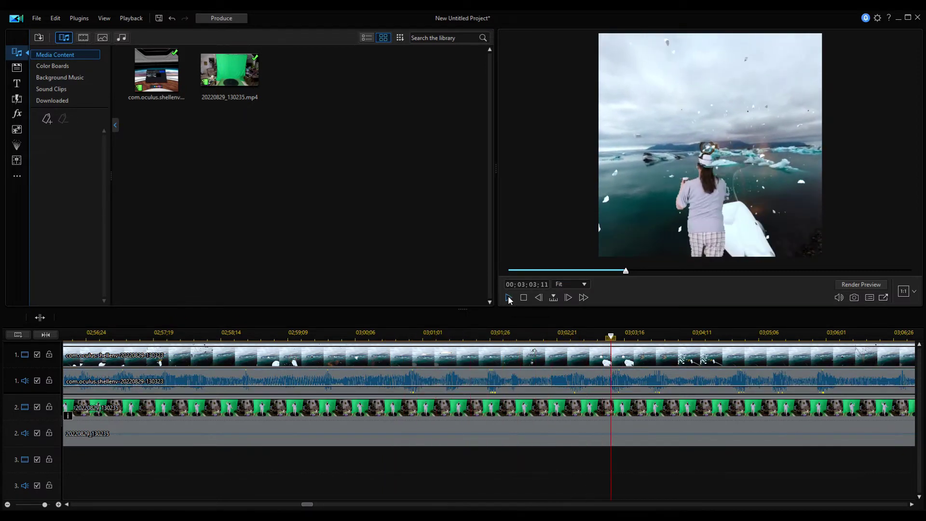
{"action": "left_click", "coordinate": [612, 383]}
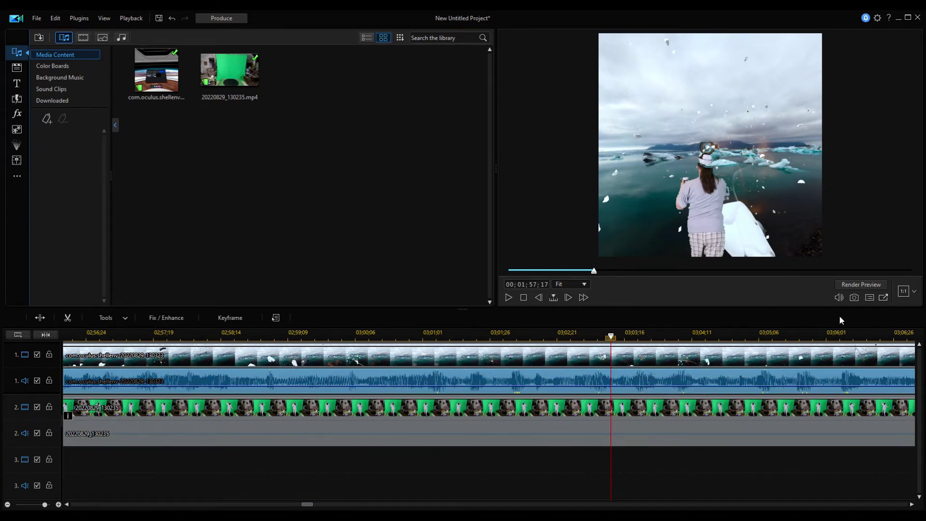
Play the composite to 00;03;21;15 and nudge the VR audio a couple more frames later.
{"action": "left_click", "coordinate": [507, 297]}
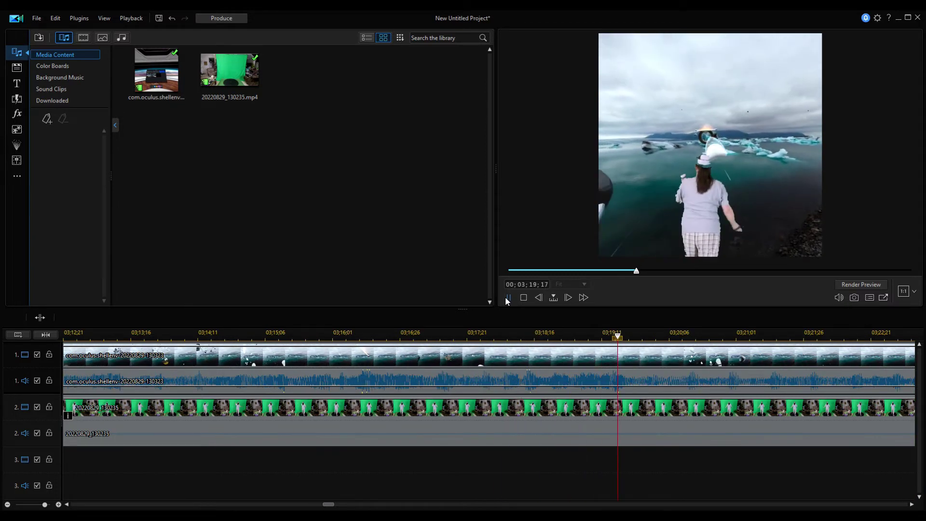
{"action": "left_click", "coordinate": [507, 298]}
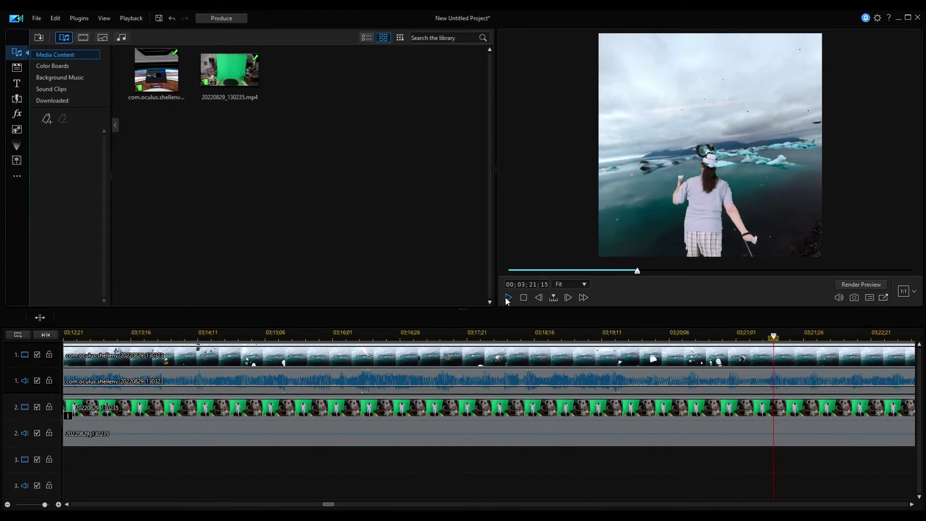
{"action": "left_click", "coordinate": [707, 376]}
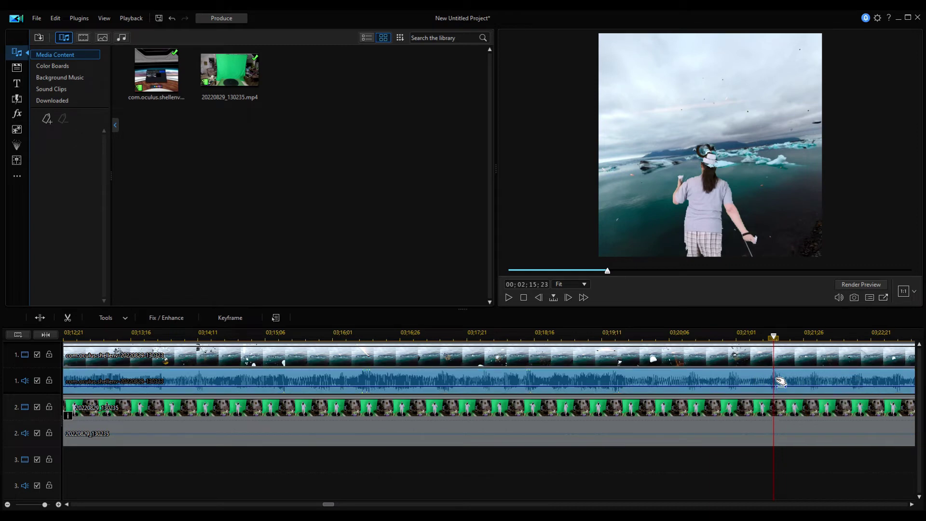
{"action": "left_click_drag", "start_coordinate": [781, 382], "coordinate": [787, 382]}
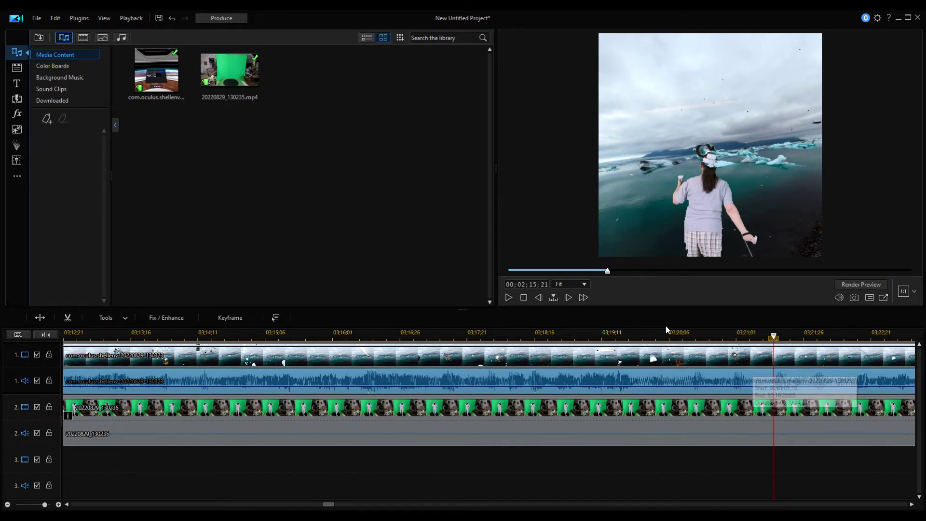
Replay the composite from about 00;03;19 to 00;03;32 to check the audio sync.
{"action": "left_click", "coordinate": [620, 334]}
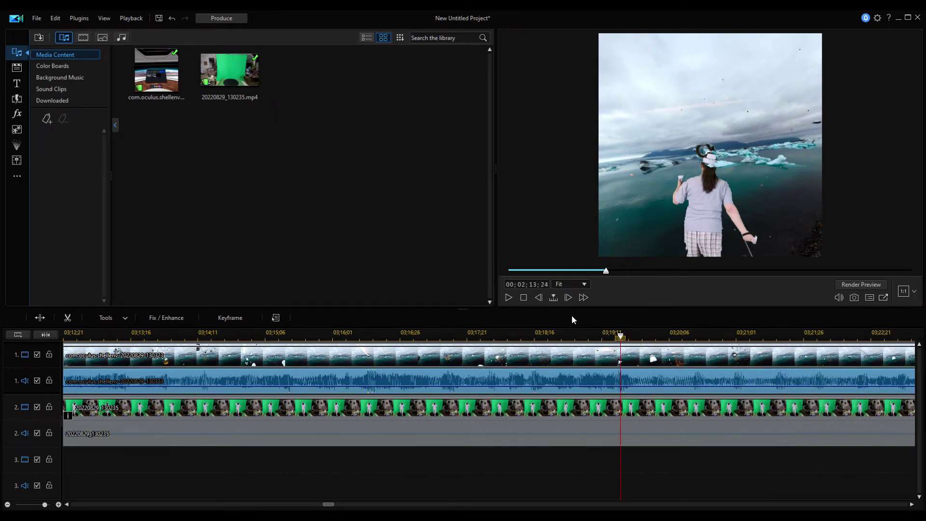
{"action": "left_click", "coordinate": [510, 298]}
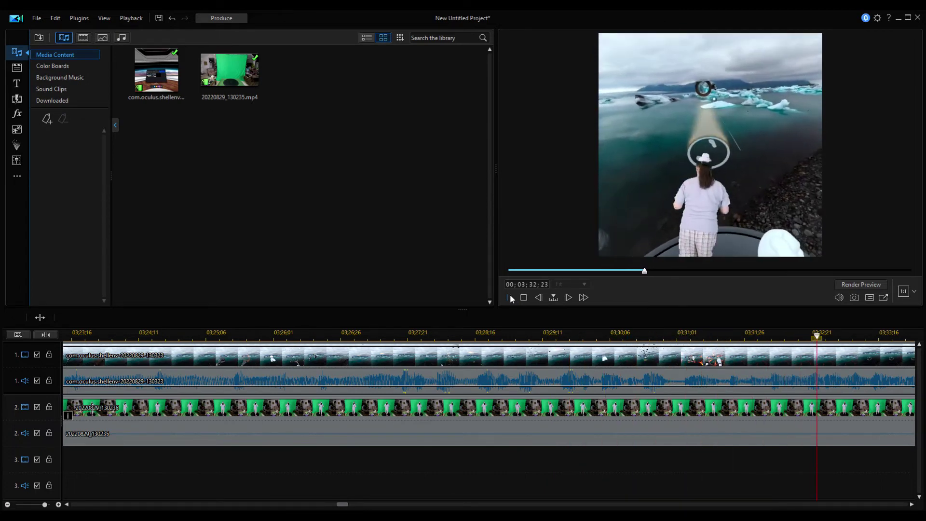
{"action": "left_click", "coordinate": [509, 296]}
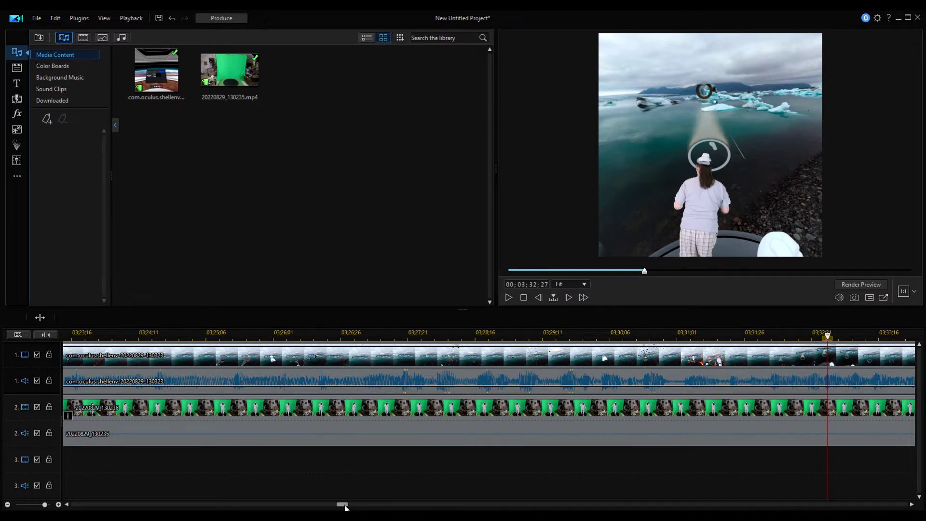
Split the clips on all tracks at 00;02;18;29, in the black gap just before the iceberg gameplay.
{"action": "left_click_drag", "start_coordinate": [345, 506], "coordinate": [154, 504]}
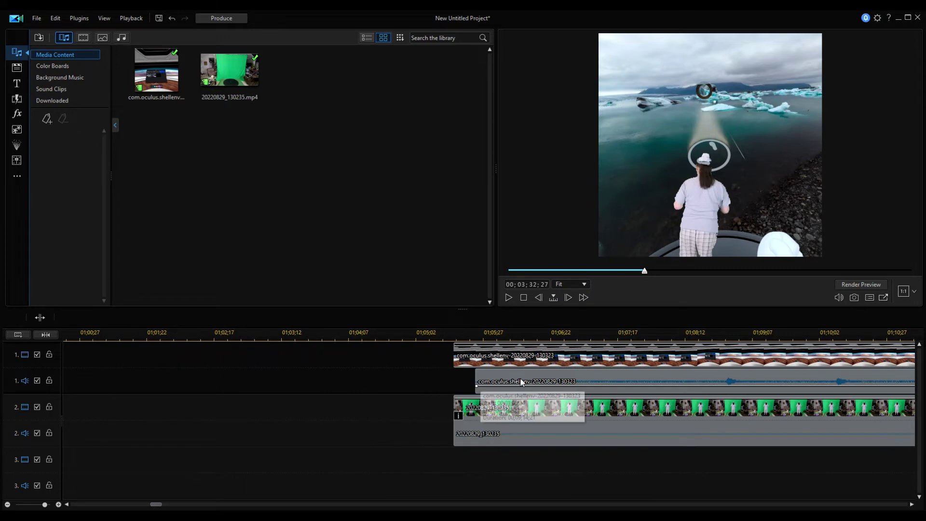
{"action": "left_click", "coordinate": [472, 336]}
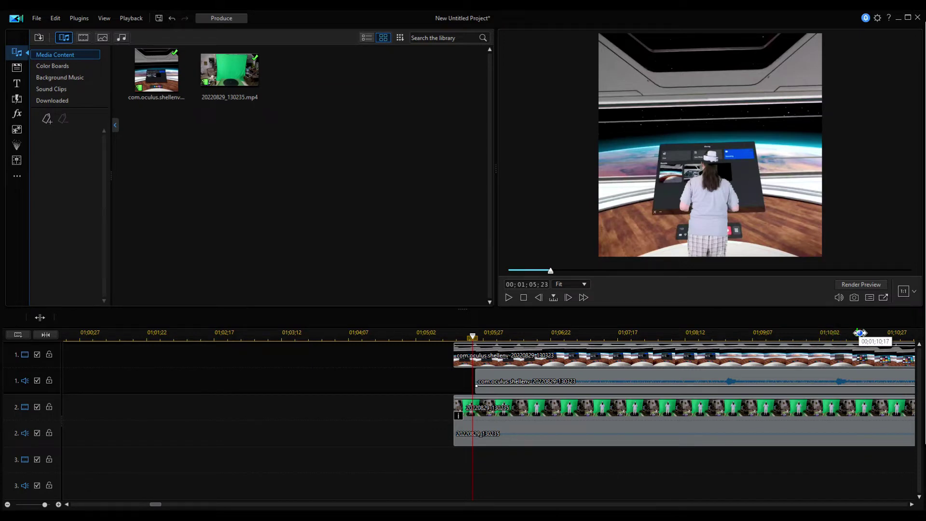
{"action": "left_click_drag", "start_coordinate": [860, 332], "coordinate": [364, 328]}
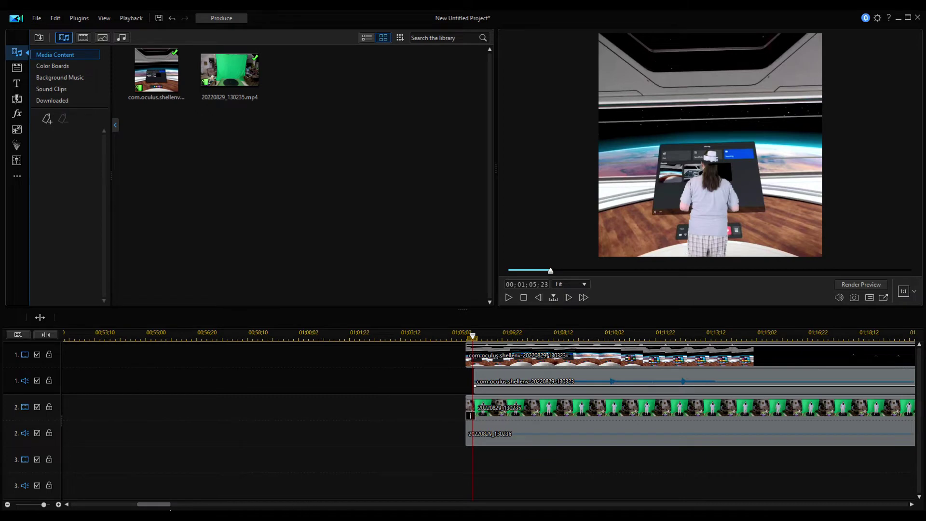
{"action": "left_click_drag", "start_coordinate": [155, 505], "coordinate": [192, 505]}
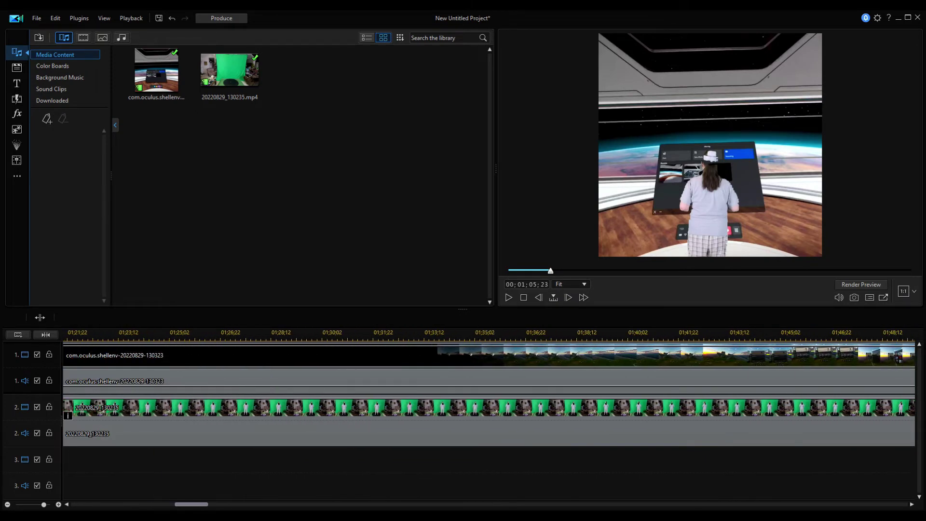
{"action": "left_click", "coordinate": [439, 332]}
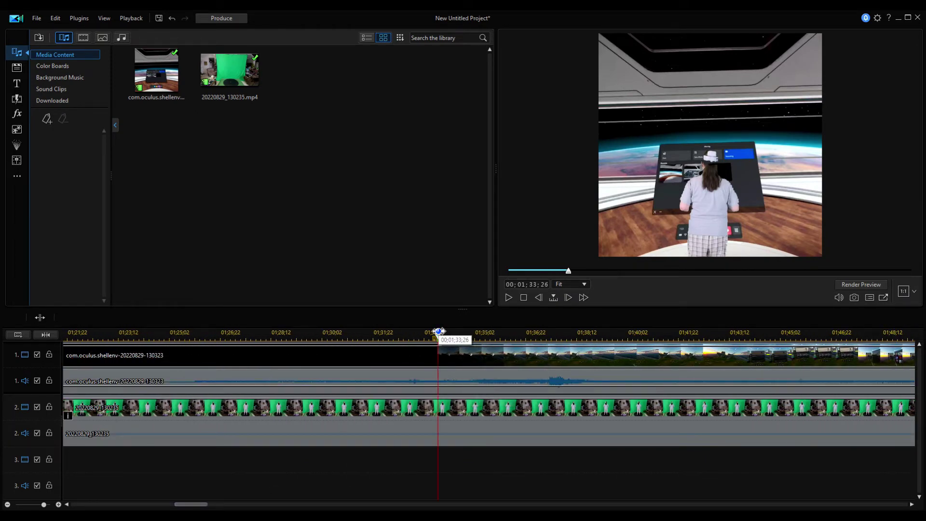
{"action": "mouse_move", "coordinate": [439, 331]}
{"action": "left_mouse_down"}
{"action": "mouse_move", "coordinate": [392, 331]}
{"action": "mouse_move", "coordinate": [437, 333]}
{"action": "left_mouse_up"}
{"action": "left_click", "coordinate": [675, 333]}
{"action": "left_click_drag", "start_coordinate": [696, 375], "coordinate": [904, 356]}
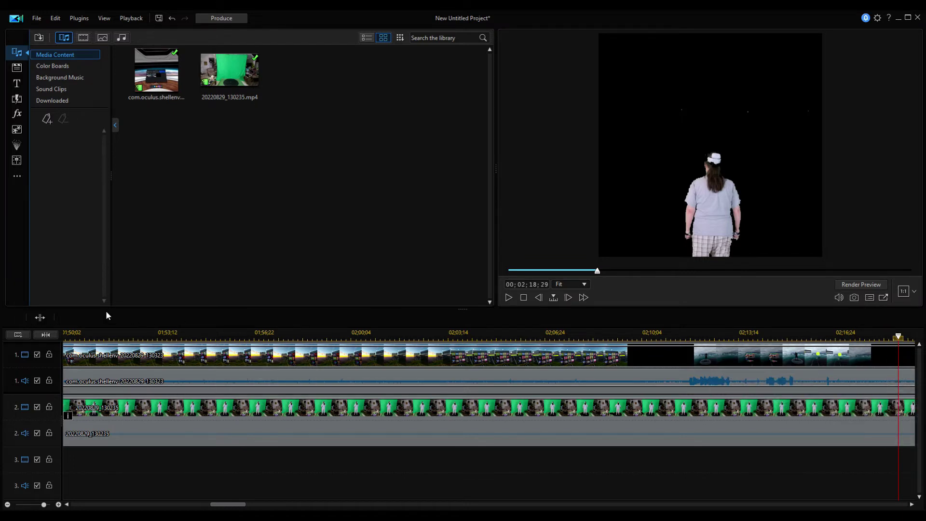
{"action": "left_click", "coordinate": [40, 319]}
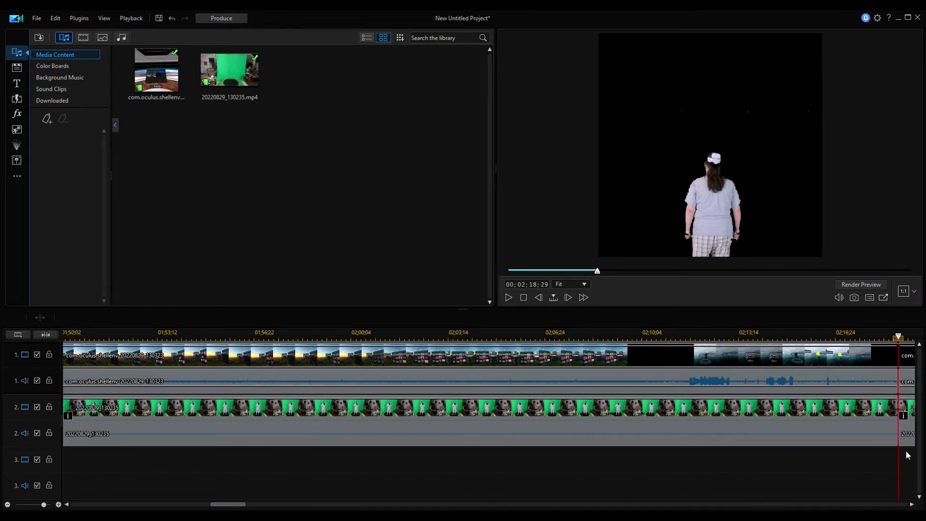
Play the composite from the split at 00;02;18;29 to about 00;02;52;13 to check the audio sync.
{"action": "left_click", "coordinate": [911, 504]}
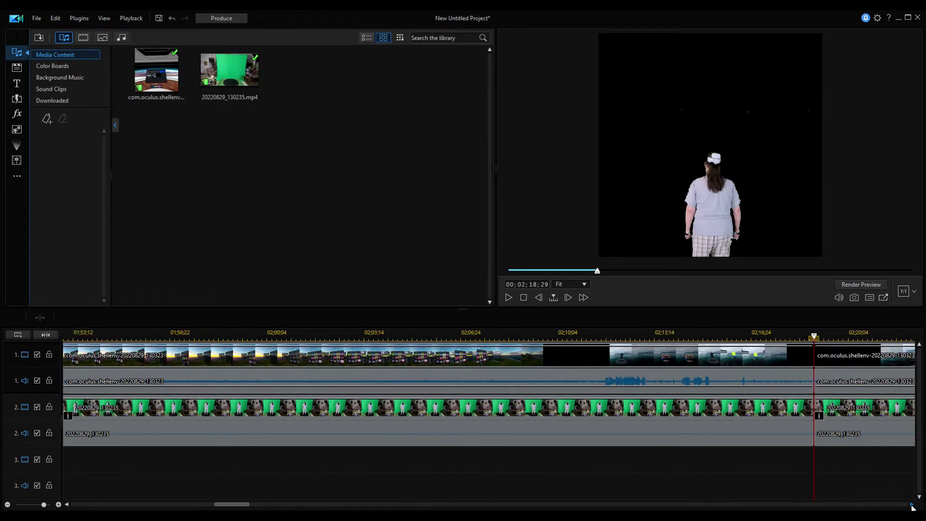
{"action": "left_click", "coordinate": [912, 505]}
{"action": "left_click", "coordinate": [911, 505]}
{"action": "left_click", "coordinate": [911, 505]}
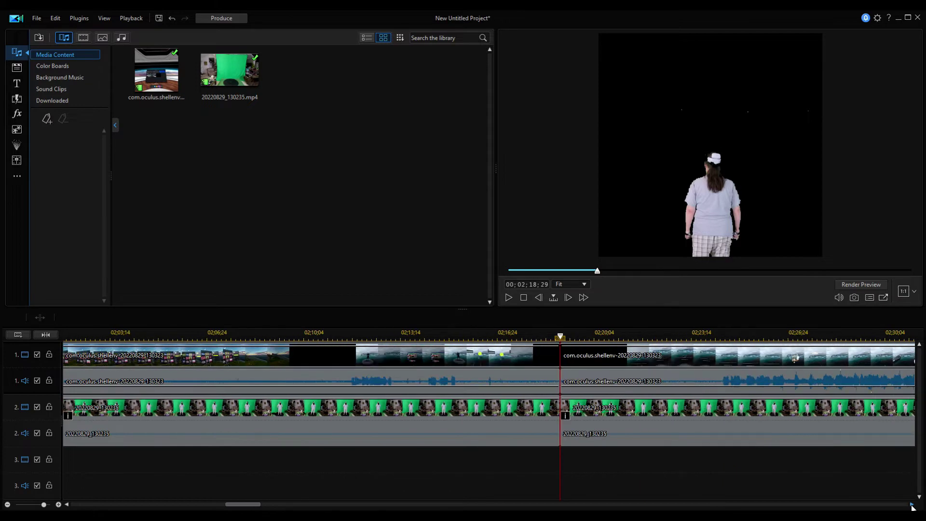
{"action": "left_click", "coordinate": [911, 504]}
{"action": "left_click", "coordinate": [911, 504]}
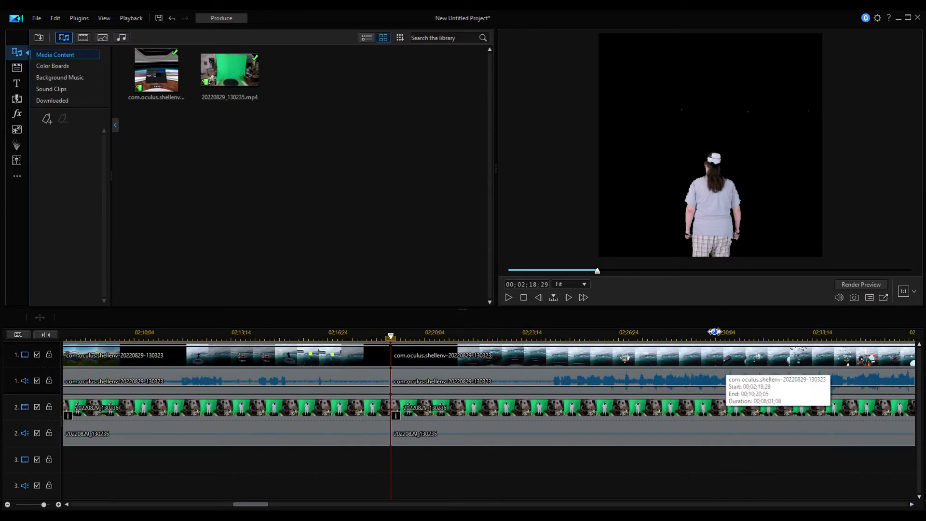
{"action": "left_click", "coordinate": [510, 297]}
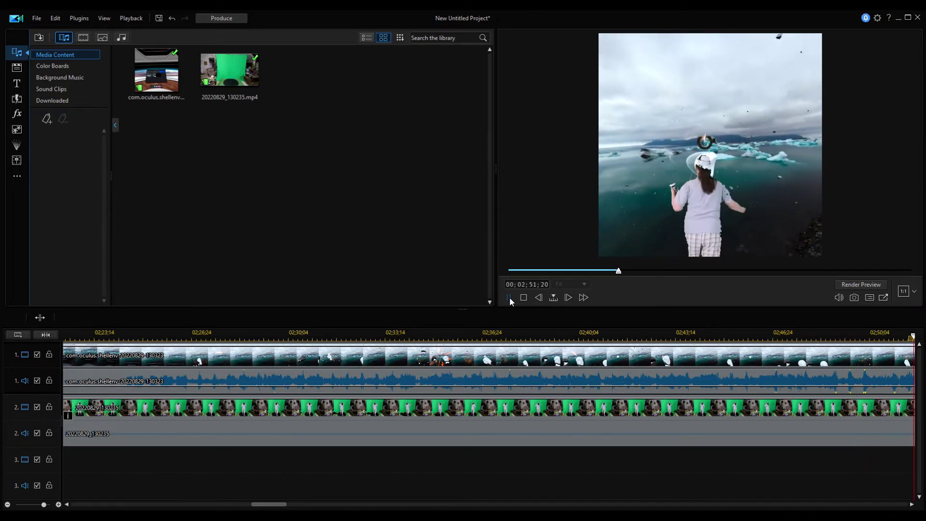
{"action": "left_click", "coordinate": [509, 297]}
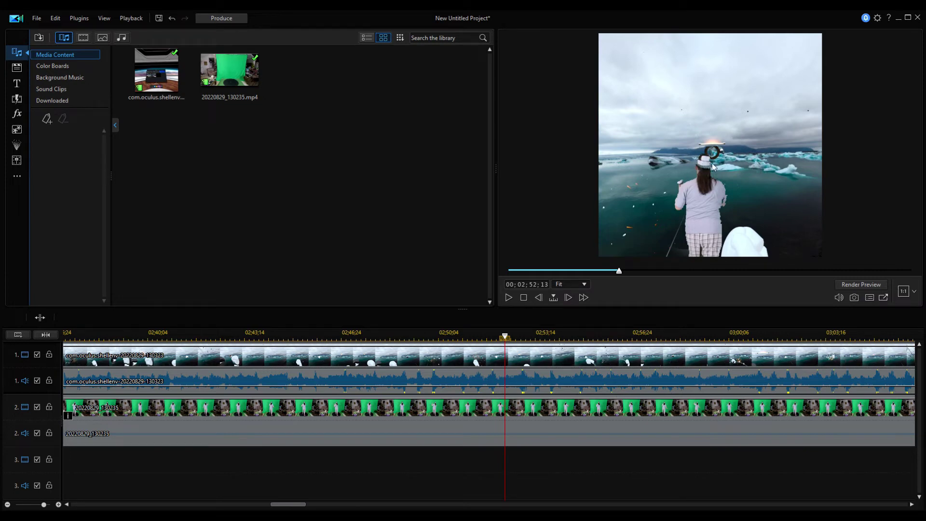
Remove the VR video segment before the split with the option to fill the gap and move all clips.
{"action": "left_click", "coordinate": [531, 416]}
{"action": "left_click_drag", "start_coordinate": [296, 505], "coordinate": [254, 505]}
{"action": "left_click", "coordinate": [537, 365]}
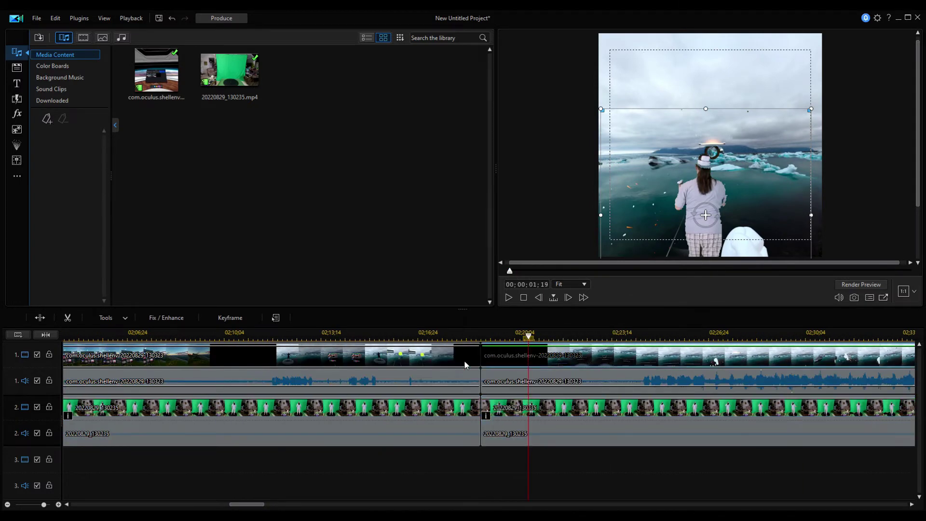
{"action": "left_click", "coordinate": [356, 357]}
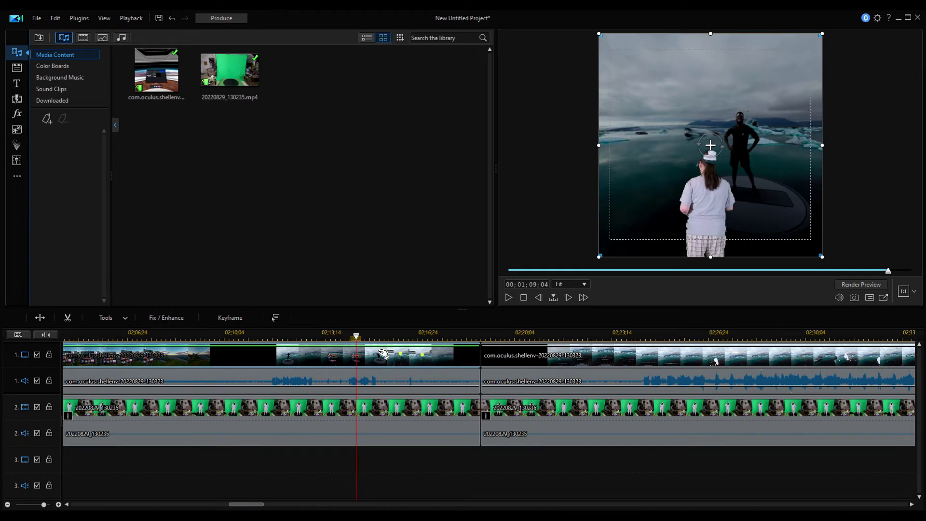
{"action": "key", "text": "Delete"}
{"action": "key", "text": "Down"}
{"action": "key", "text": "Down"}
{"action": "key", "text": "Down"}
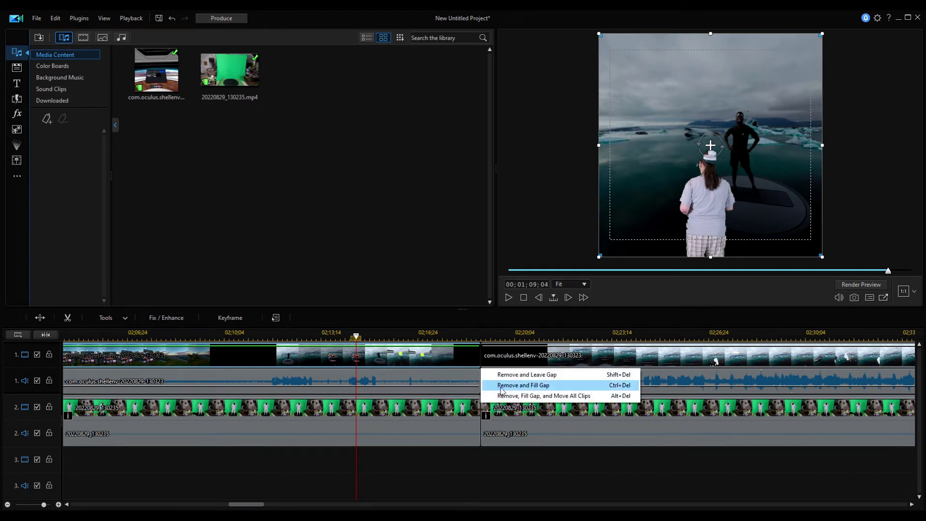
{"action": "key", "text": "Return"}
Remove the green-screen segment before the split, filling the gap and moving all clips.
{"action": "left_click", "coordinate": [366, 426]}
{"action": "key", "text": "Delete"}
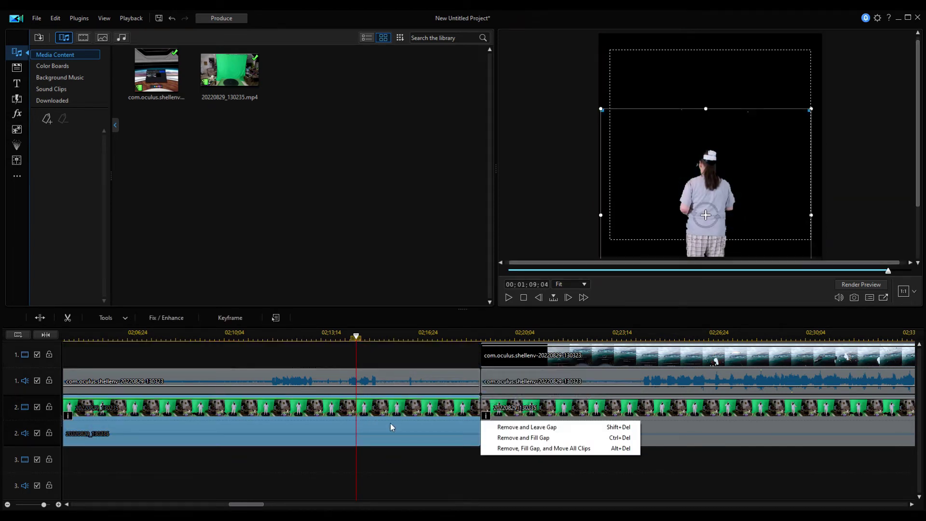
{"action": "key", "text": "Down"}
{"action": "key", "text": "Down"}
{"action": "key", "text": "Down"}
{"action": "key", "text": "Return"}
Remove the unlinked VR audio segment before the split, filling the gap and moving all clips.
{"action": "left_click", "coordinate": [426, 381]}
{"action": "key", "text": "Delete"}
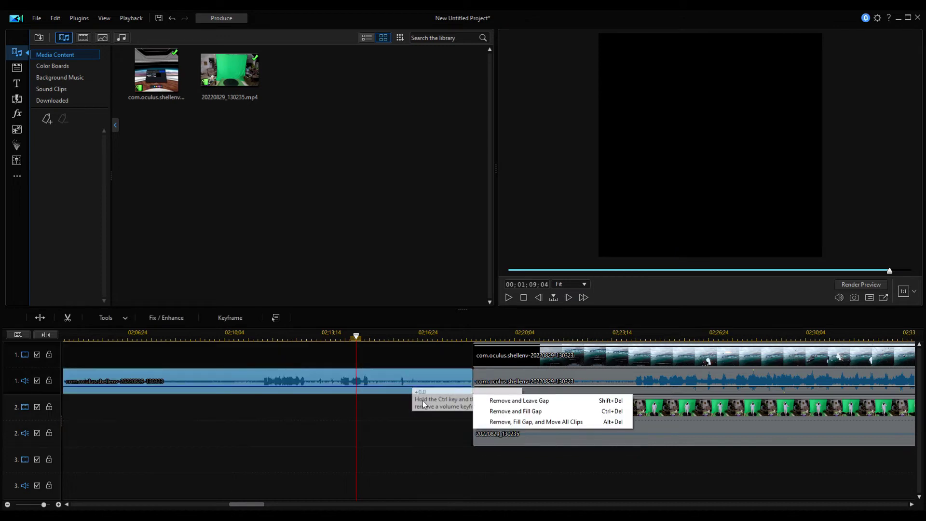
{"action": "key", "text": "Down"}
{"action": "key", "text": "Down"}
{"action": "key", "text": "Down"}
{"action": "key", "text": "Return"}
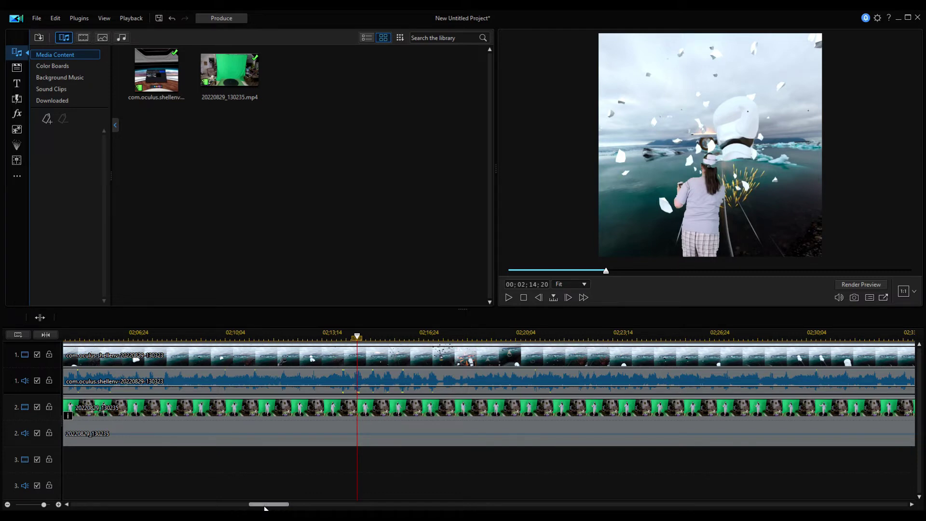
Remove the empty gap at the timeline start and move all clips back to 00;00;00;00.
{"action": "left_click_drag", "start_coordinate": [277, 504], "coordinate": [75, 506]}
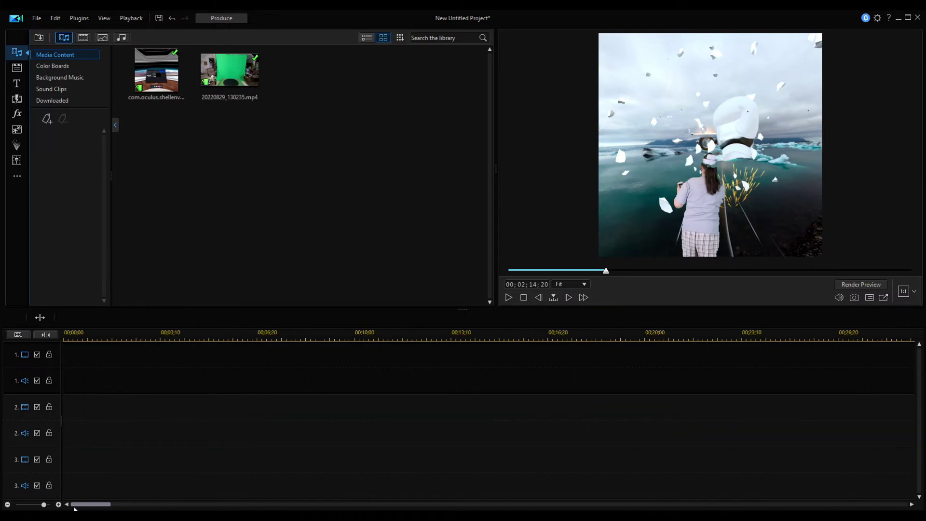
{"action": "right_click", "coordinate": [143, 355]}
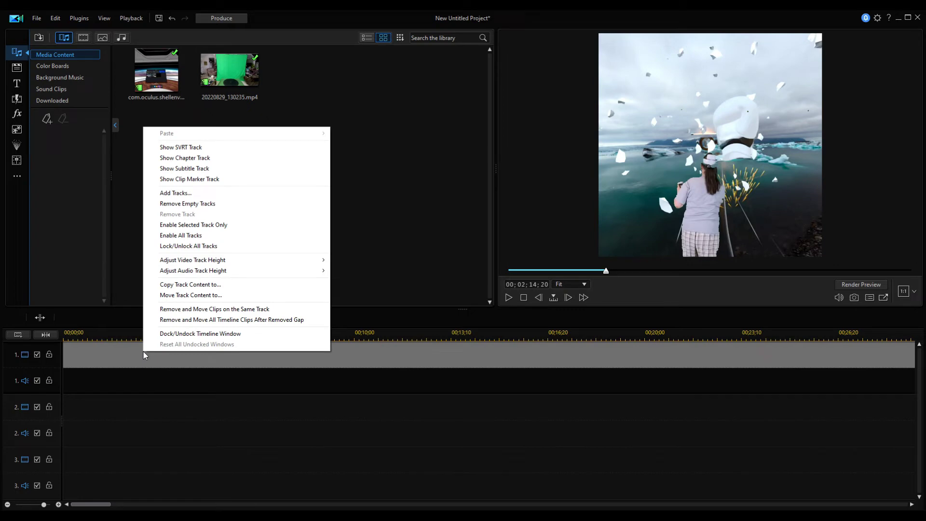
{"action": "left_click", "coordinate": [178, 320]}
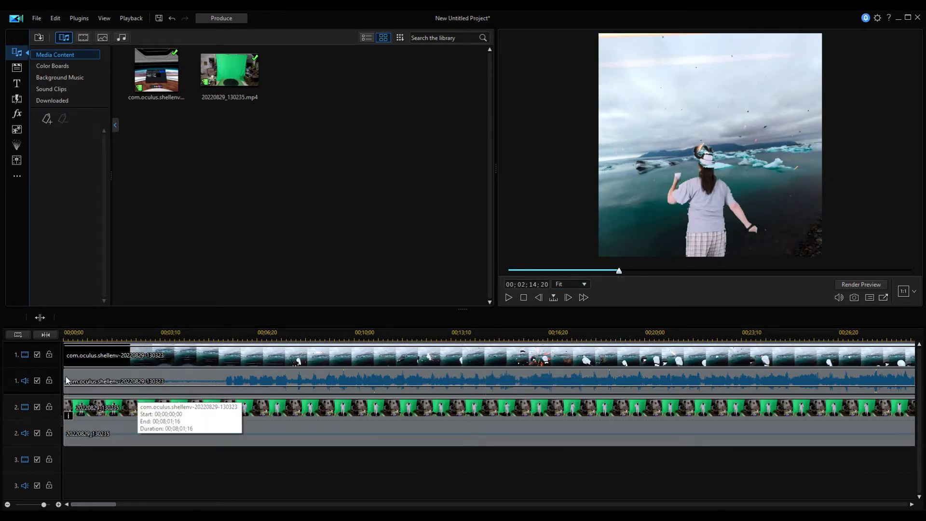
{"action": "left_click", "coordinate": [68, 359]}
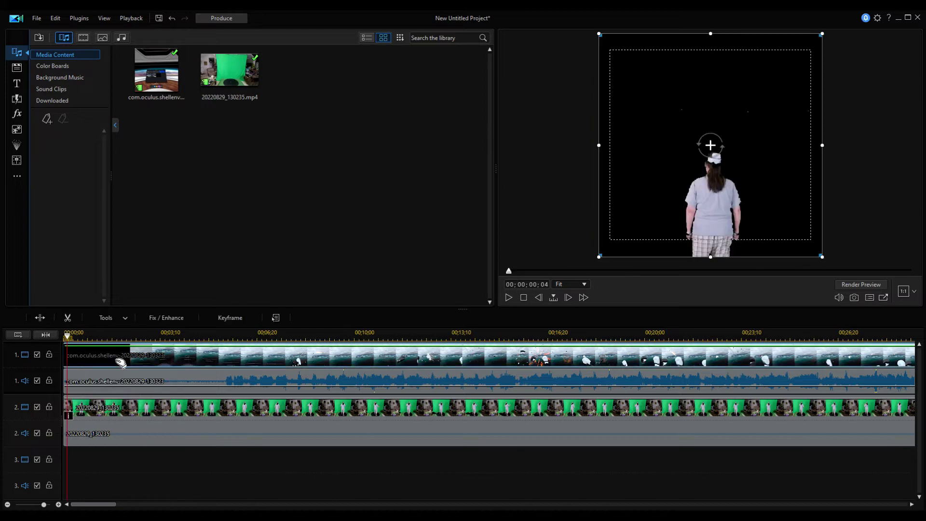
{"action": "left_click", "coordinate": [65, 336]}
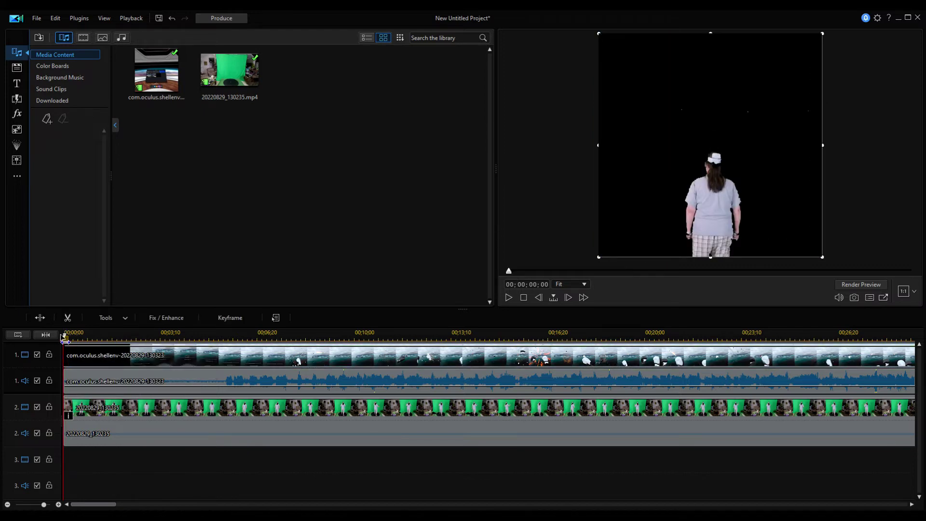
{"action": "left_click", "coordinate": [235, 409]}
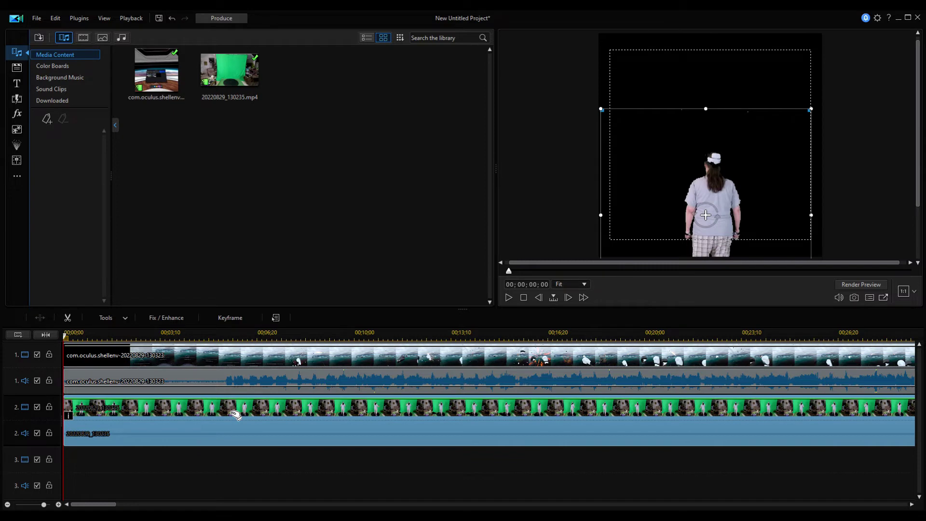
{"action": "left_click", "coordinate": [125, 318]}
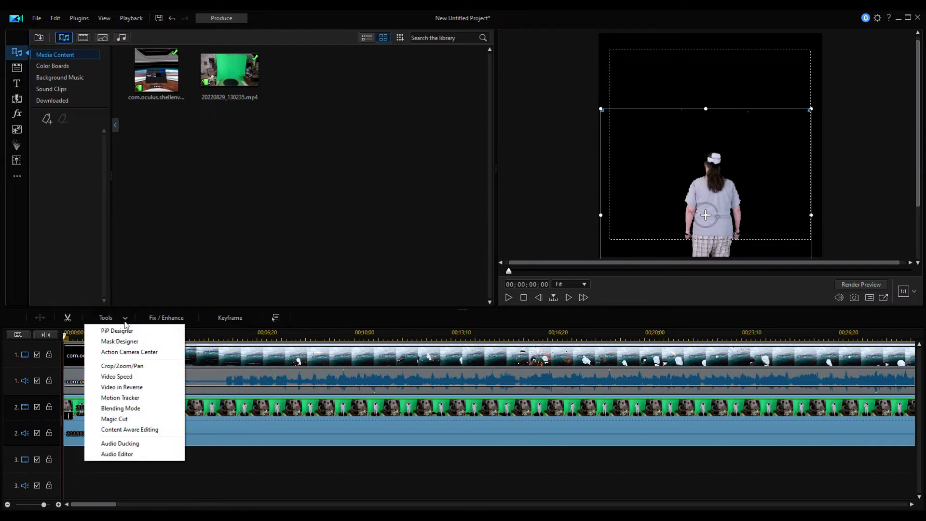
{"action": "left_click", "coordinate": [124, 331]}
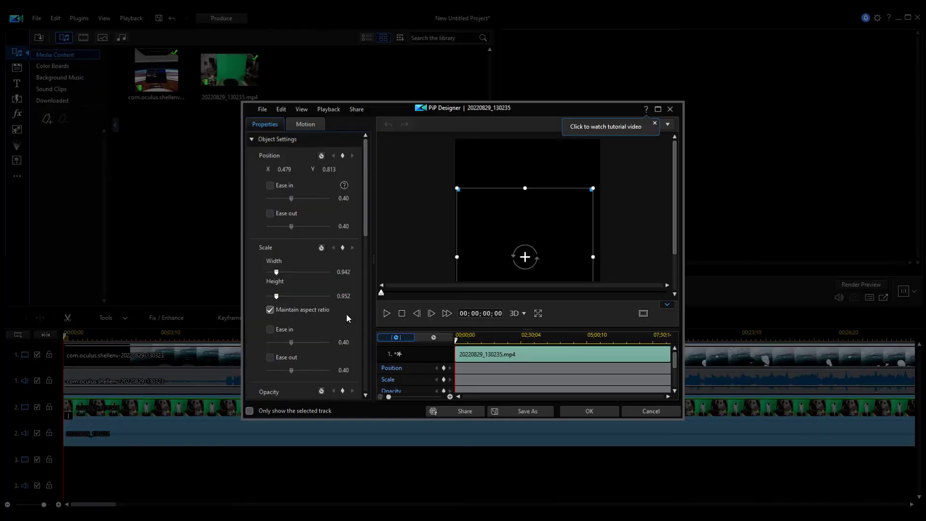
{"action": "left_click_drag", "start_coordinate": [364, 209], "coordinate": [349, 342]}
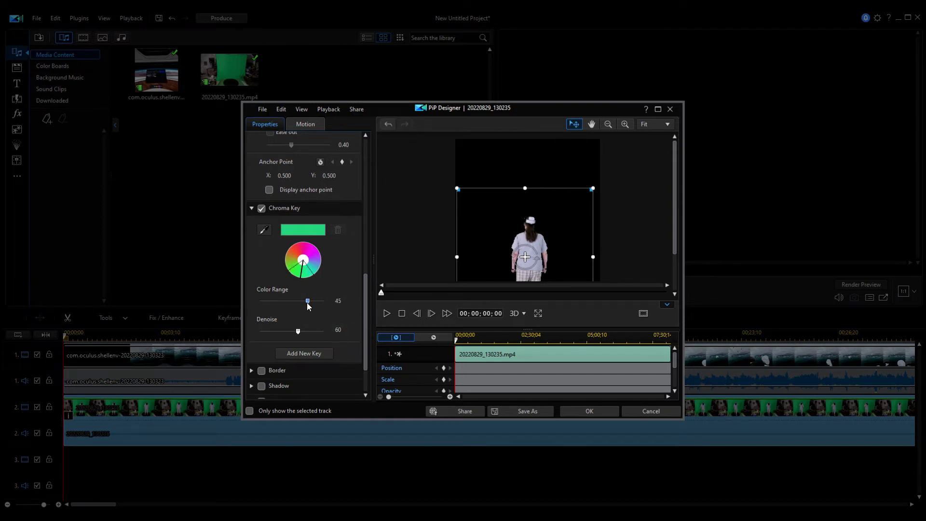
{"action": "left_click_drag", "start_coordinate": [297, 331], "coordinate": [279, 333]}
{"action": "left_click", "coordinate": [646, 412]}
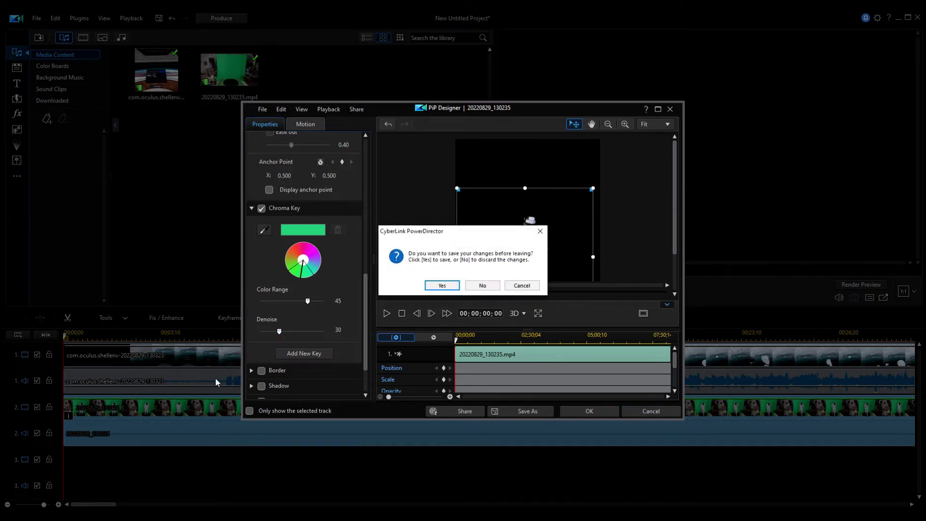
{"action": "left_click", "coordinate": [482, 285]}
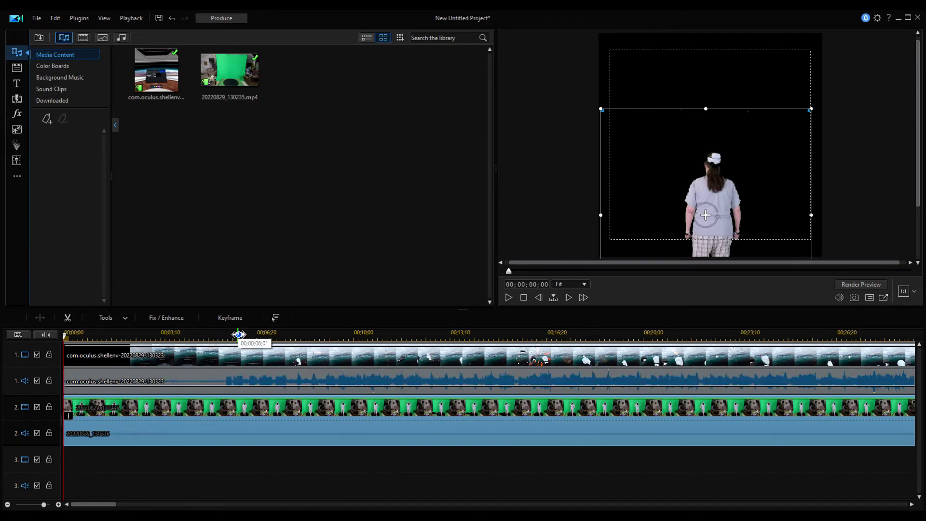
Lower the chroma key denoise of the green-screen clip in PiP Designer, using the frame at 00;00;02;09 as reference.
{"action": "left_click", "coordinate": [244, 333]}
{"action": "left_click", "coordinate": [208, 334]}
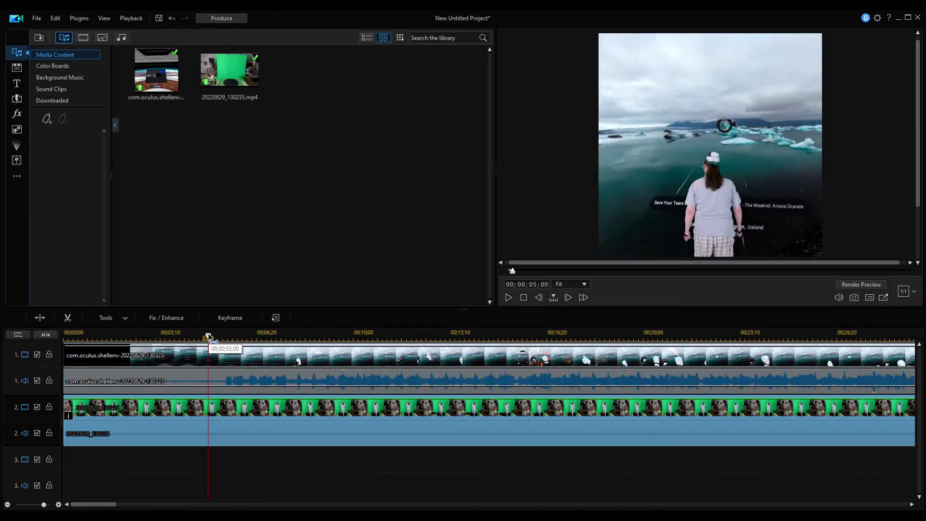
{"action": "left_click", "coordinate": [135, 353]}
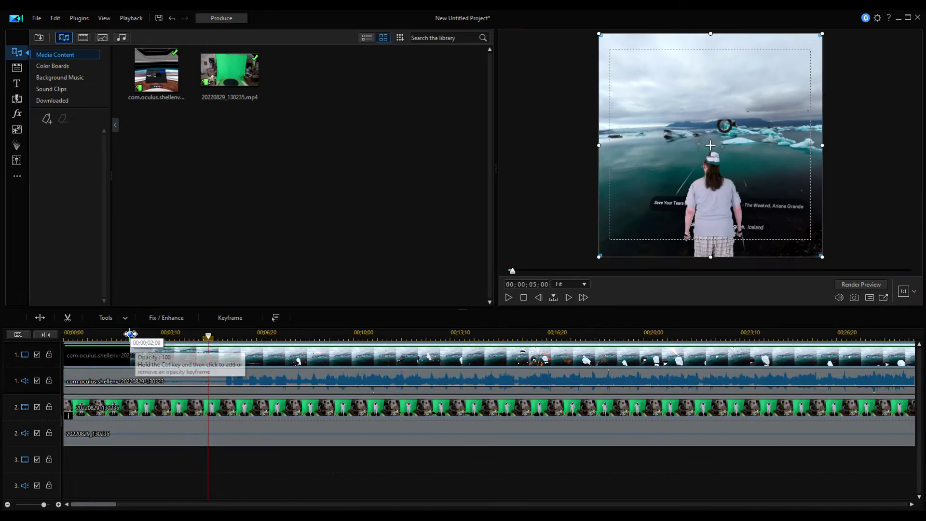
{"action": "left_click", "coordinate": [130, 333]}
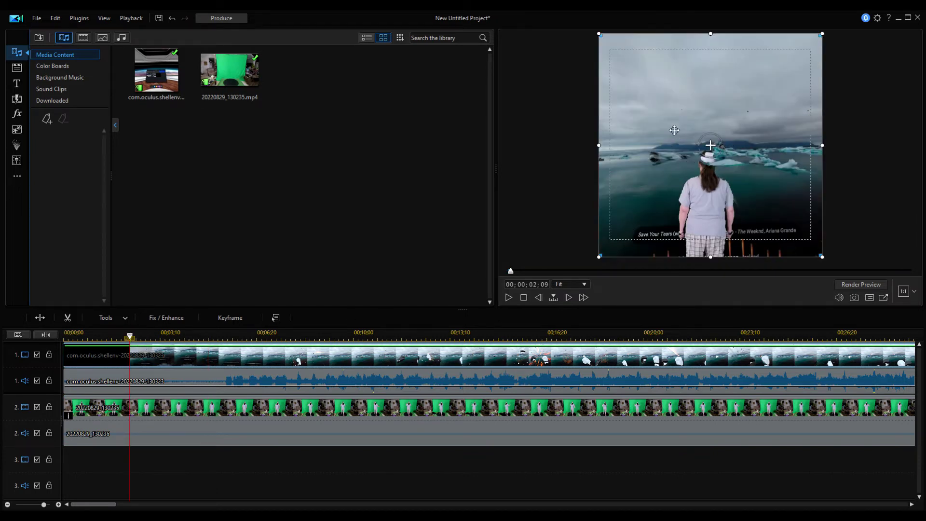
{"action": "left_click", "coordinate": [157, 436]}
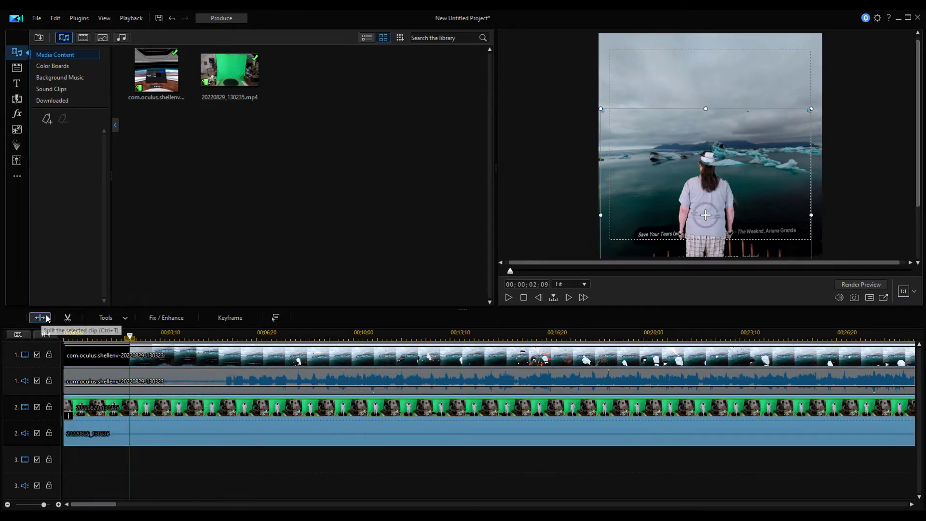
{"action": "left_click", "coordinate": [121, 320]}
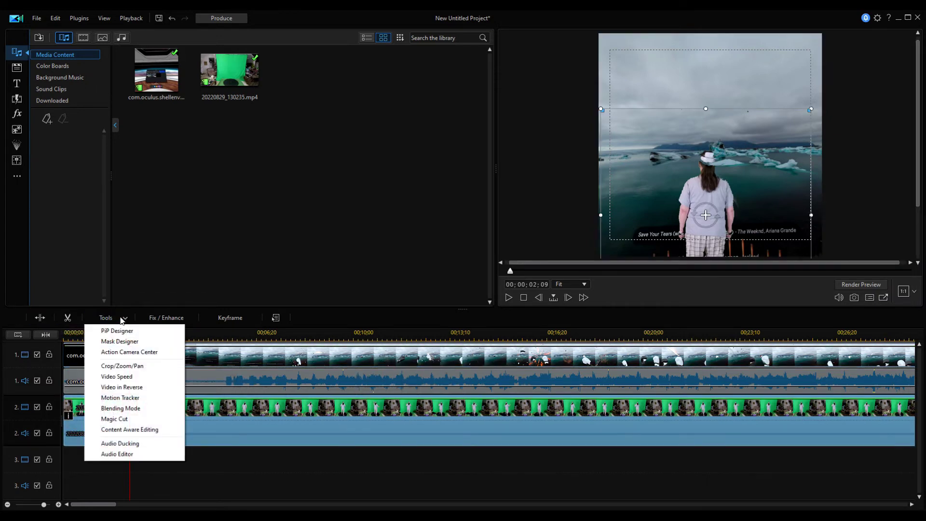
{"action": "left_click", "coordinate": [121, 328]}
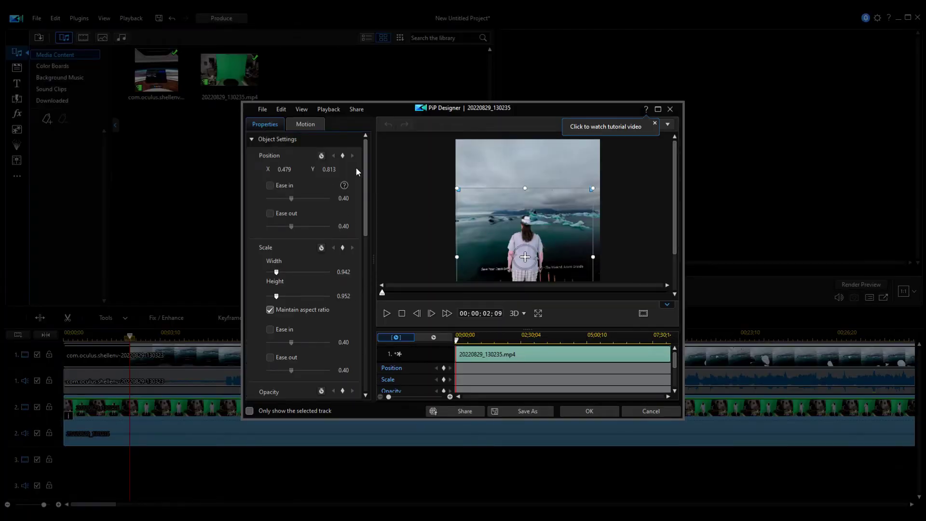
{"action": "scroll", "coordinate": [357, 207], "scroll_direction": "down", "scroll_amount": 5}
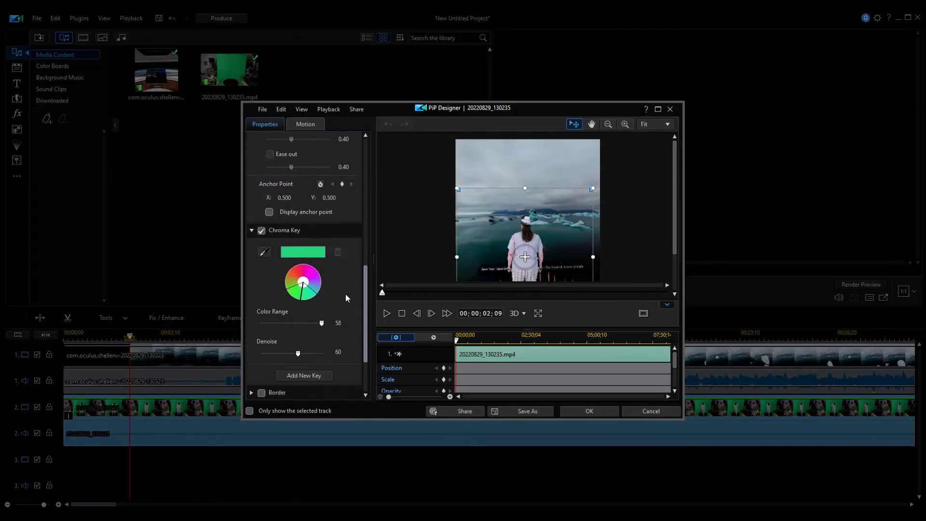
{"action": "scroll", "coordinate": [346, 299], "scroll_direction": "down", "scroll_amount": 2}
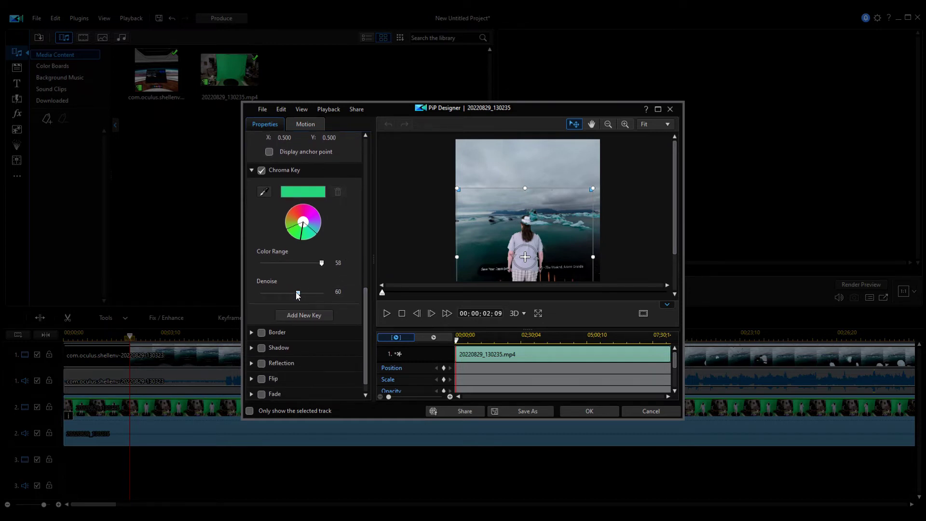
{"action": "left_click", "coordinate": [298, 294]}
{"action": "mouse_move", "coordinate": [282, 296]}
{"action": "left_mouse_down"}
{"action": "mouse_move", "coordinate": [266, 298]}
{"action": "mouse_move", "coordinate": [275, 302]}
{"action": "left_mouse_up"}
{"action": "left_click", "coordinate": [575, 412]}
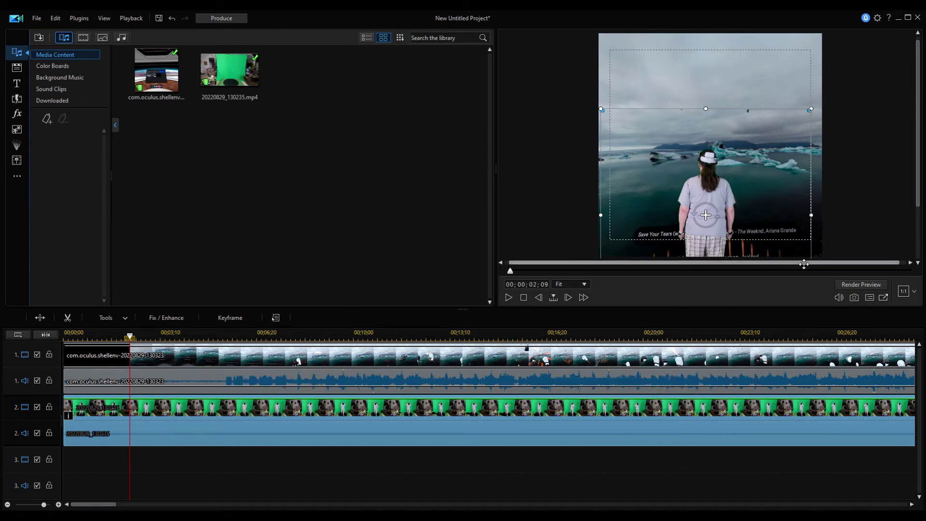
Preview up to 00;00;23;22, then enlarge the green-screen overlay there and move it slightly up and to the right.
{"action": "left_click", "coordinate": [509, 298]}
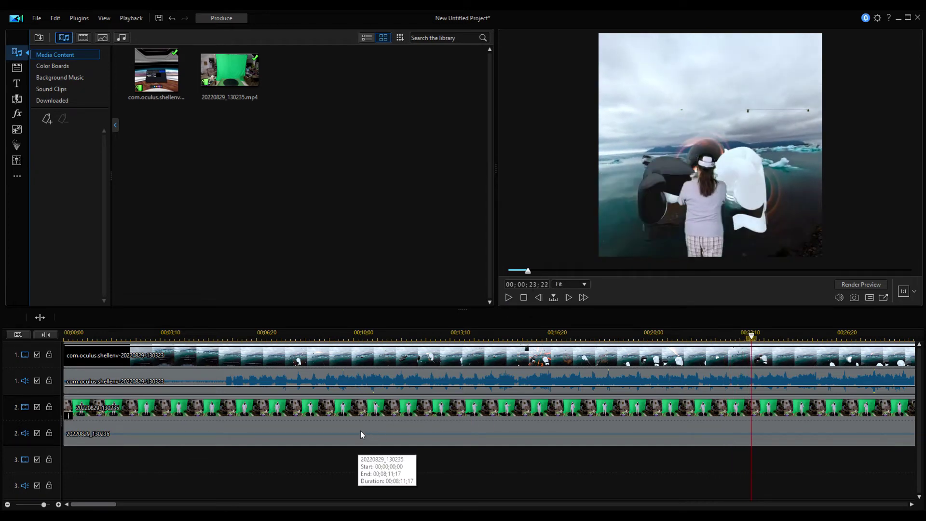
{"action": "left_click", "coordinate": [383, 410]}
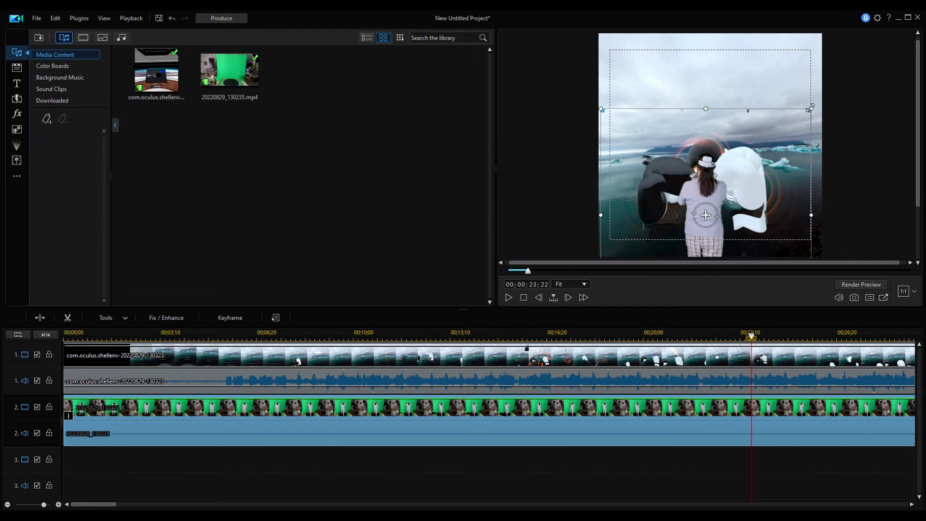
{"action": "left_click_drag", "start_coordinate": [810, 107], "coordinate": [825, 92]}
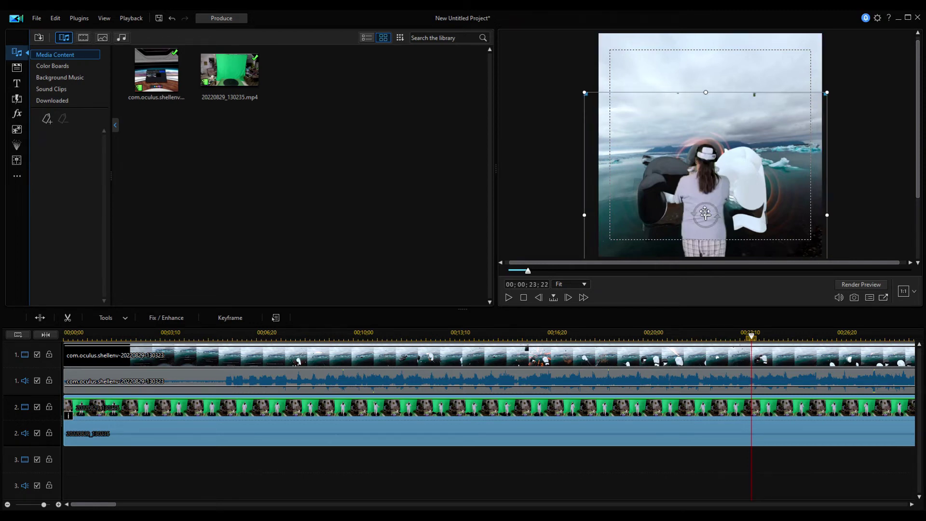
{"action": "left_click_drag", "start_coordinate": [705, 215], "coordinate": [710, 211]}
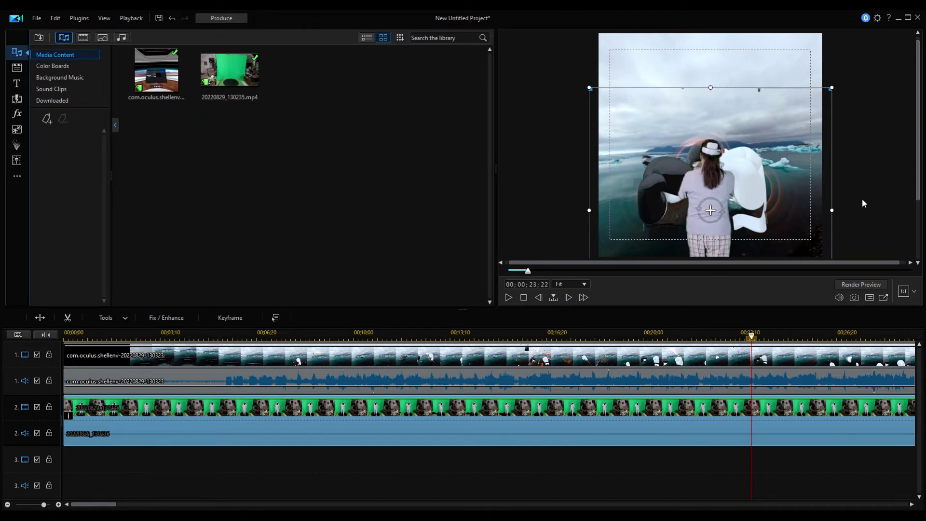
{"action": "left_click", "coordinate": [690, 478]}
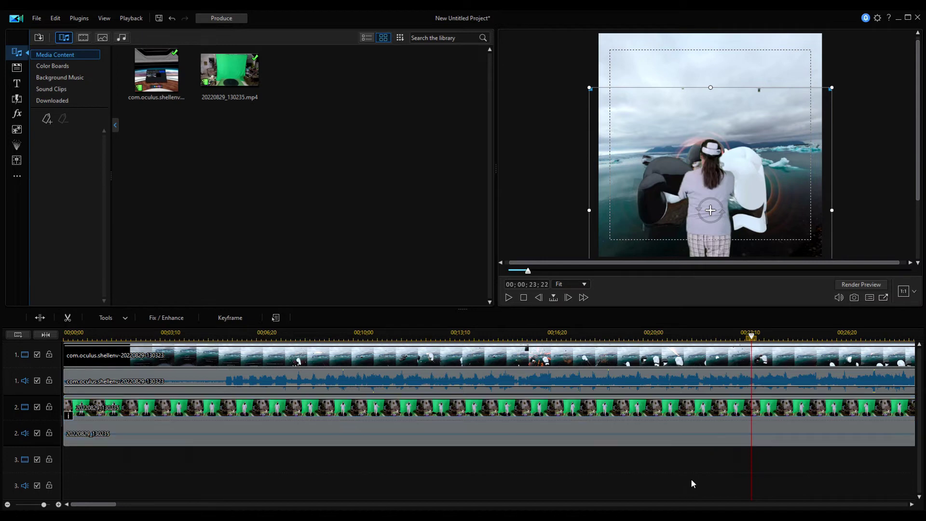
Play on to 00;00;39;12 and scale the green-screen overlay down slightly, nudging it a little to the right.
{"action": "left_click", "coordinate": [508, 297]}
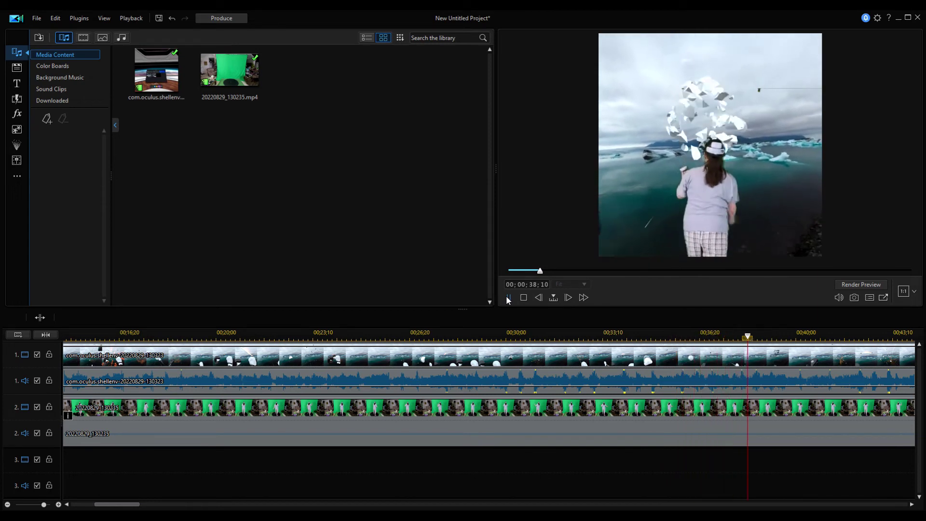
{"action": "left_click", "coordinate": [506, 298]}
{"action": "left_click", "coordinate": [675, 409]}
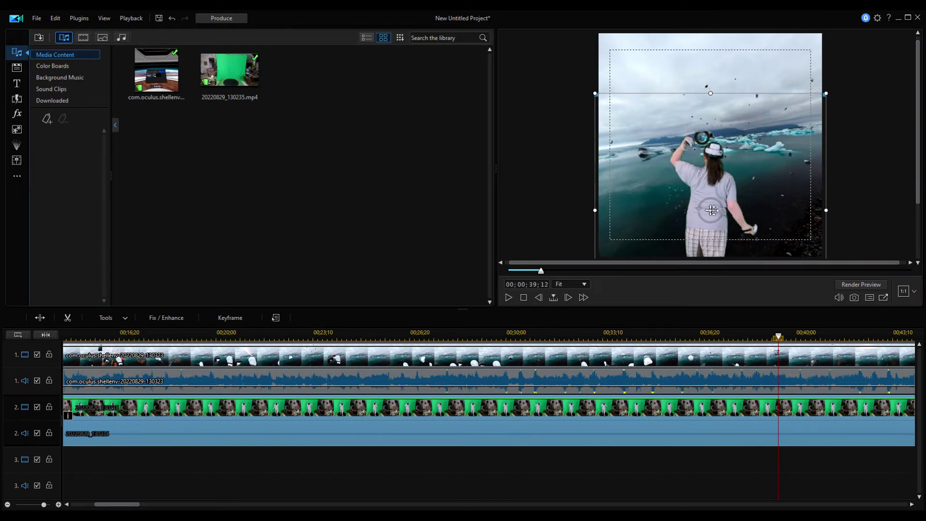
{"action": "left_click_drag", "start_coordinate": [712, 210], "coordinate": [716, 211]}
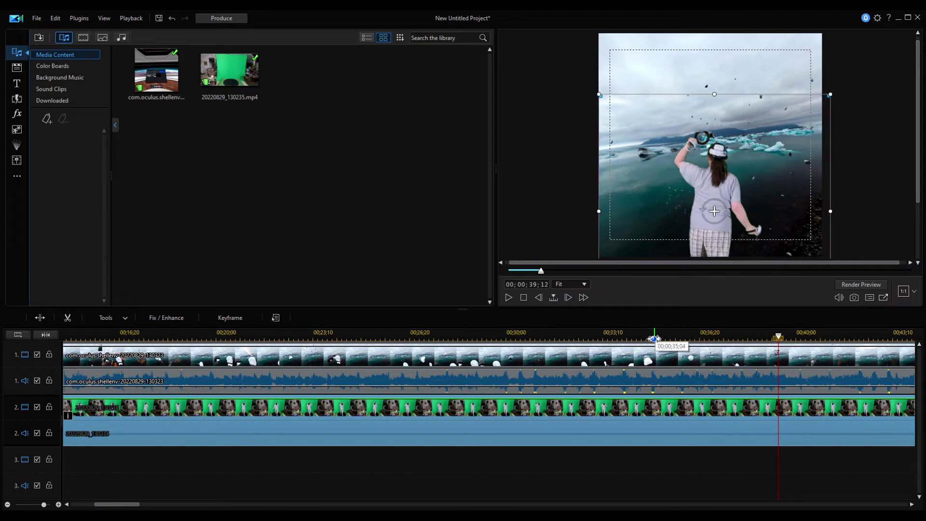
Play on to 00;01;05;25 and nudge the green-screen overlay slightly back to the left.
{"action": "left_click", "coordinate": [508, 298]}
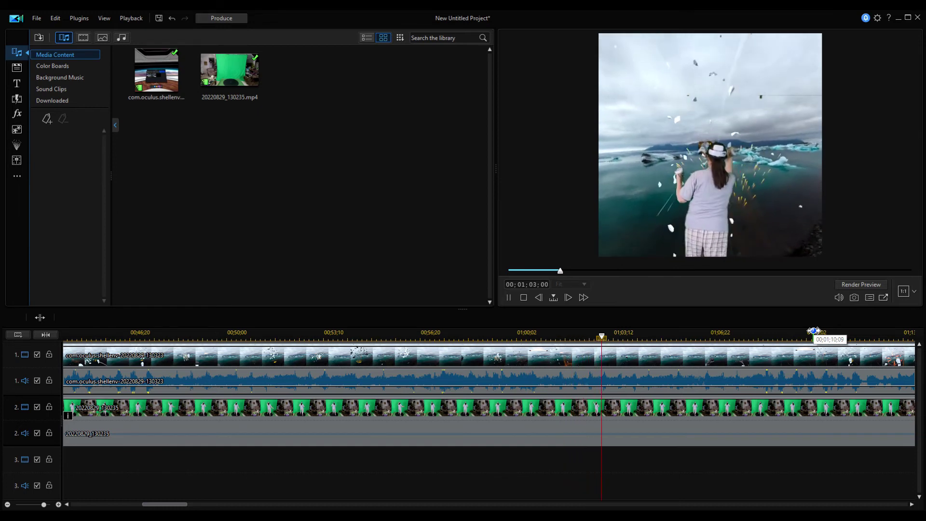
{"action": "left_click", "coordinate": [508, 297]}
{"action": "left_click", "coordinate": [695, 409]}
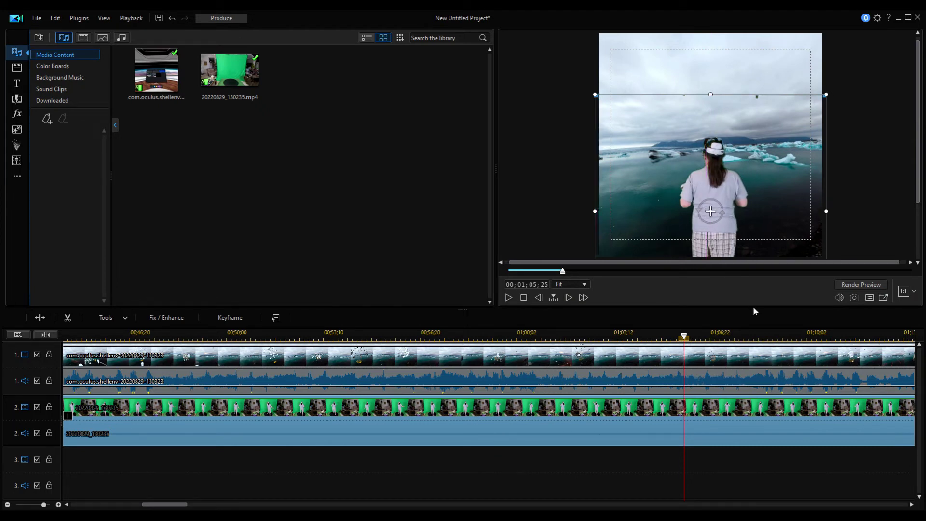
Review the overlay's alignment by playing on from 00;01;05;25 and from 00;04;02;26 in the mountain lake scene.
{"action": "left_click", "coordinate": [509, 297]}
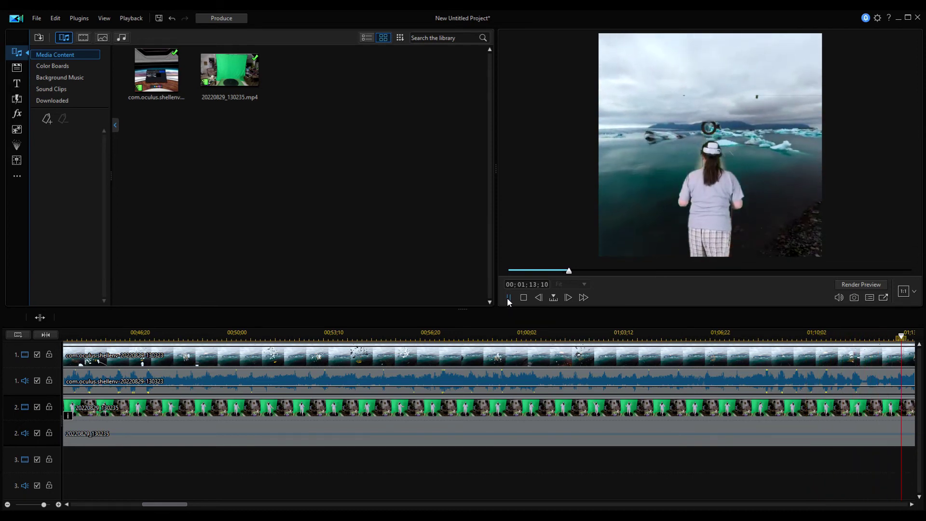
{"action": "left_click", "coordinate": [511, 297]}
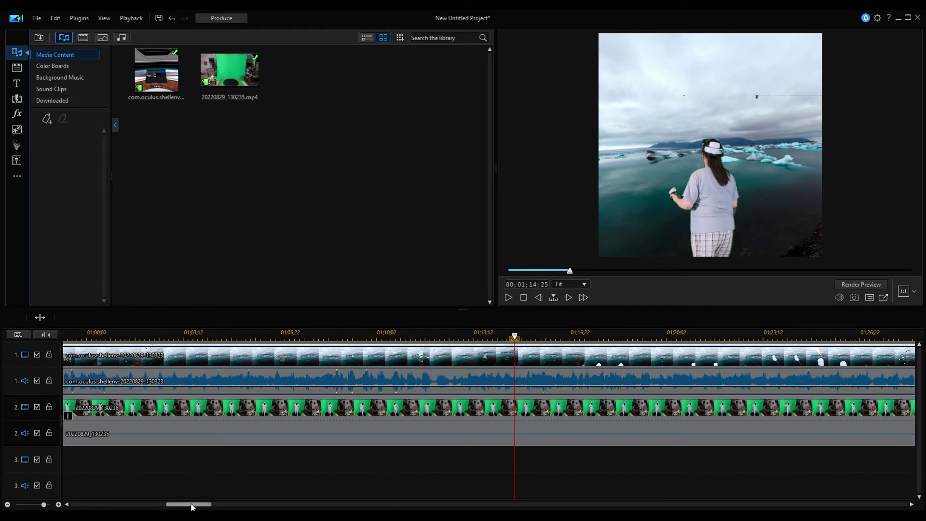
{"action": "left_click_drag", "start_coordinate": [192, 506], "coordinate": [405, 504]}
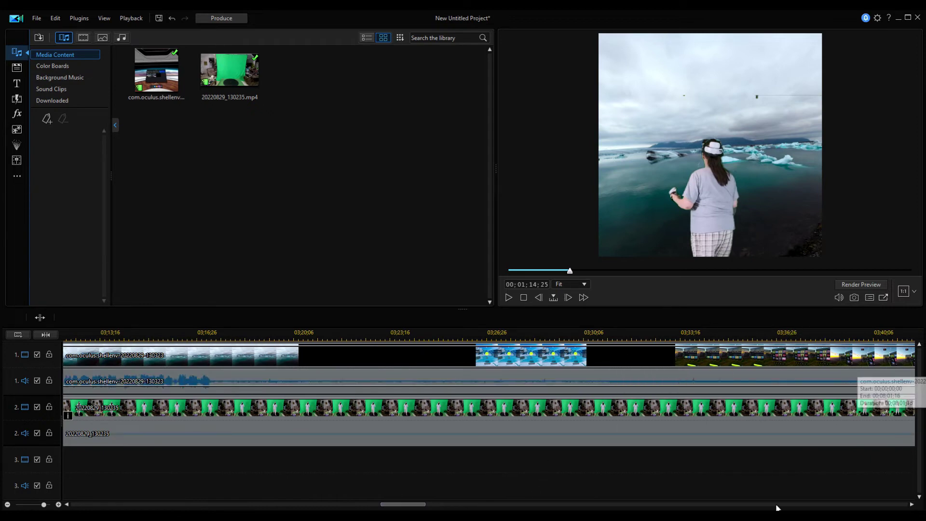
{"action": "left_click_drag", "start_coordinate": [413, 505], "coordinate": [485, 505]}
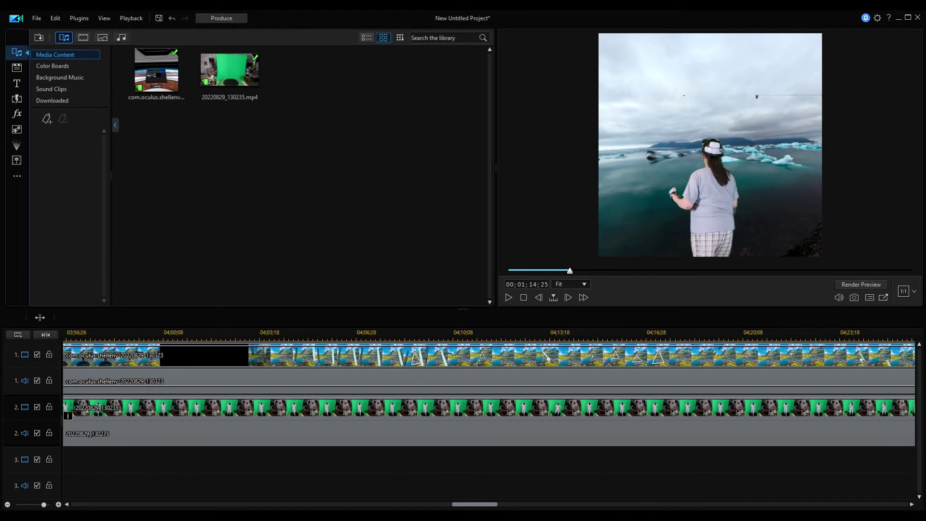
{"action": "left_click", "coordinate": [532, 329]}
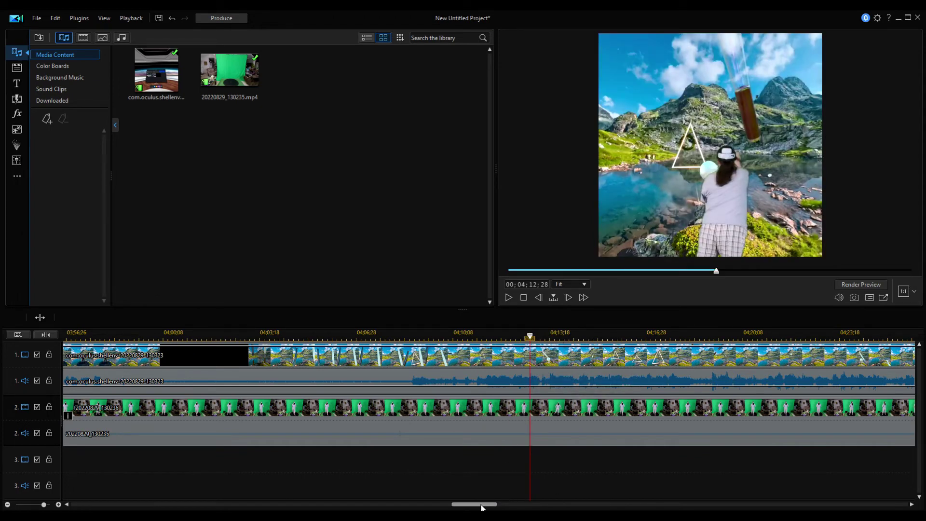
{"action": "left_click_drag", "start_coordinate": [482, 505], "coordinate": [452, 505]}
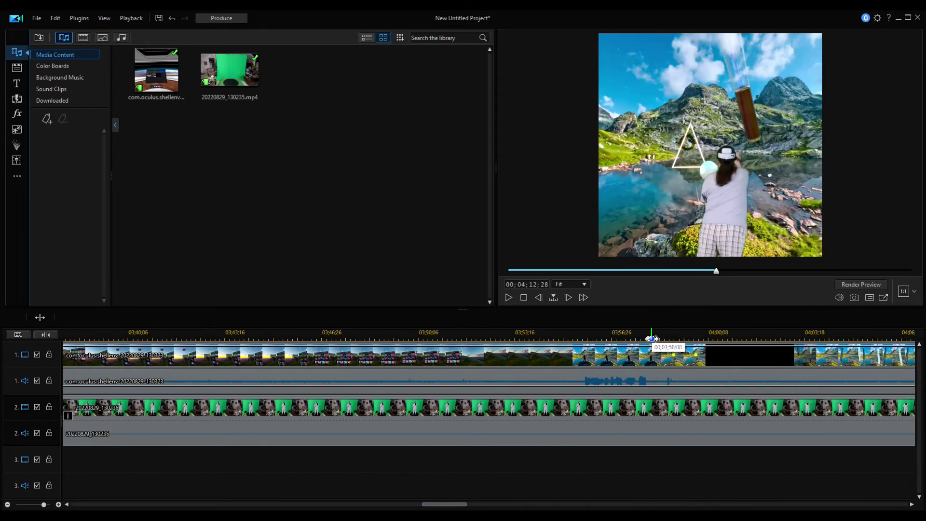
{"action": "left_click", "coordinate": [782, 334]}
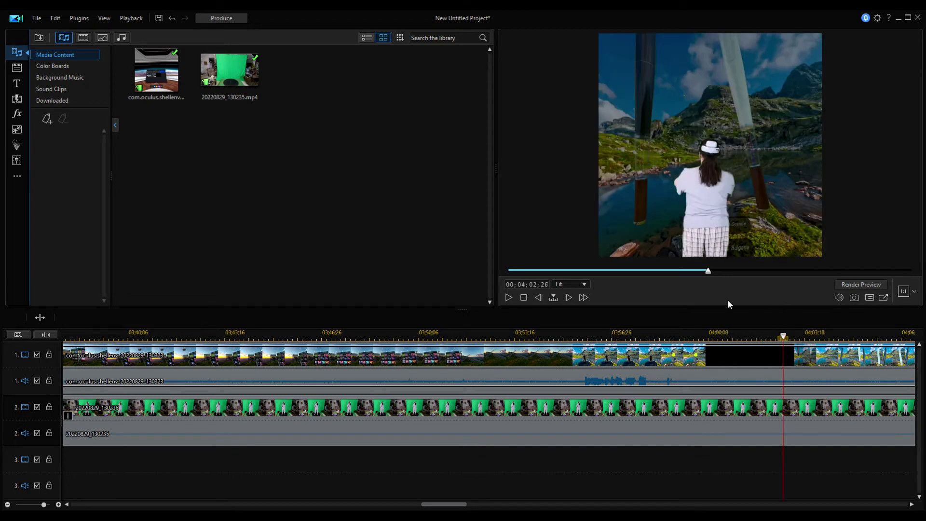
{"action": "left_click", "coordinate": [509, 297]}
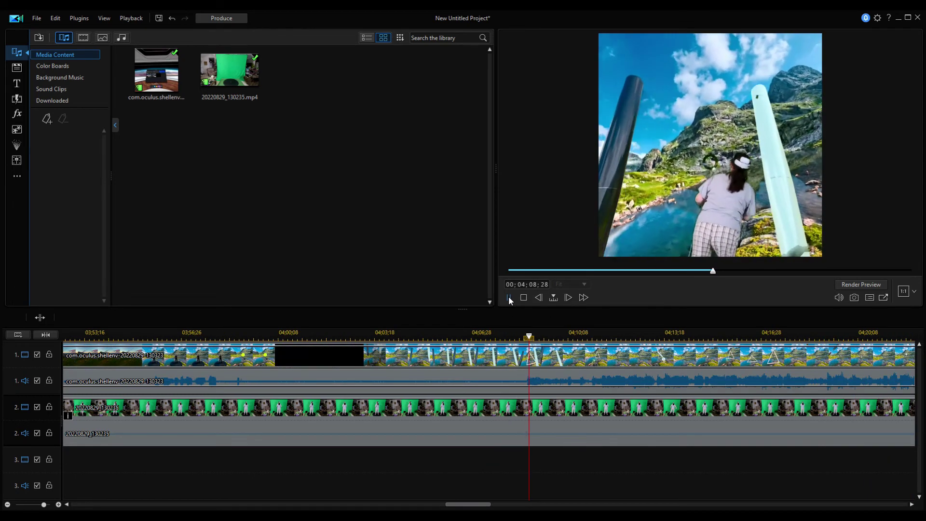
{"action": "left_click", "coordinate": [509, 297]}
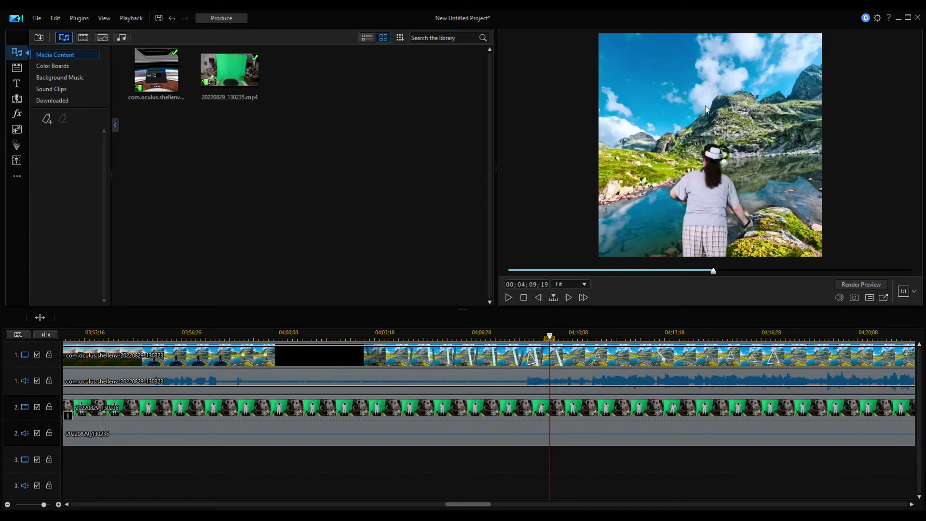
Adjust the mask outline of the green-screen clip in Mask Designer at 00;04;09;19.
{"action": "left_click", "coordinate": [566, 419]}
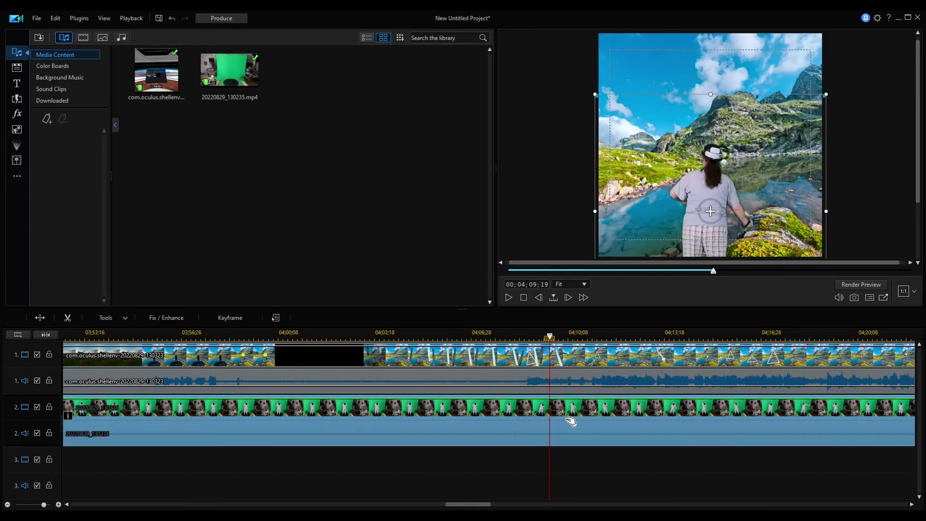
{"action": "left_click", "coordinate": [125, 317]}
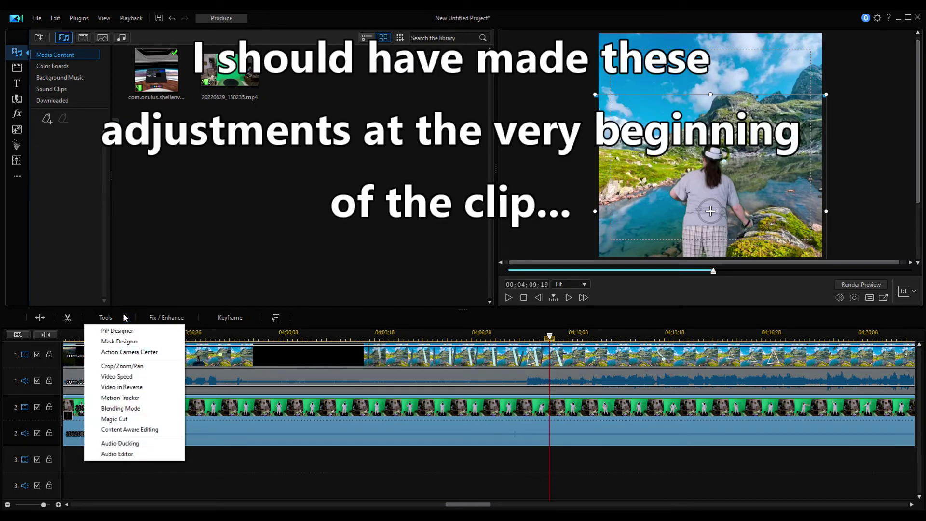
{"action": "left_click", "coordinate": [122, 342]}
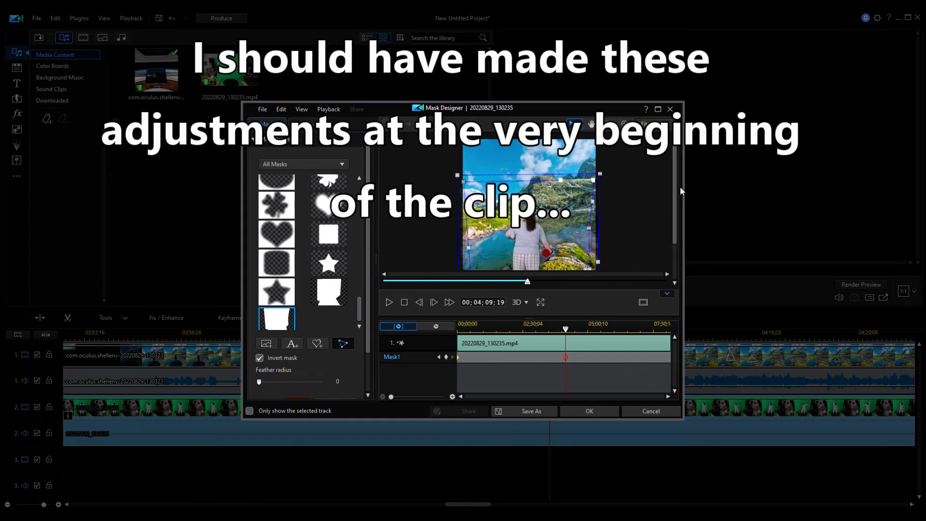
{"action": "left_click", "coordinate": [589, 410]}
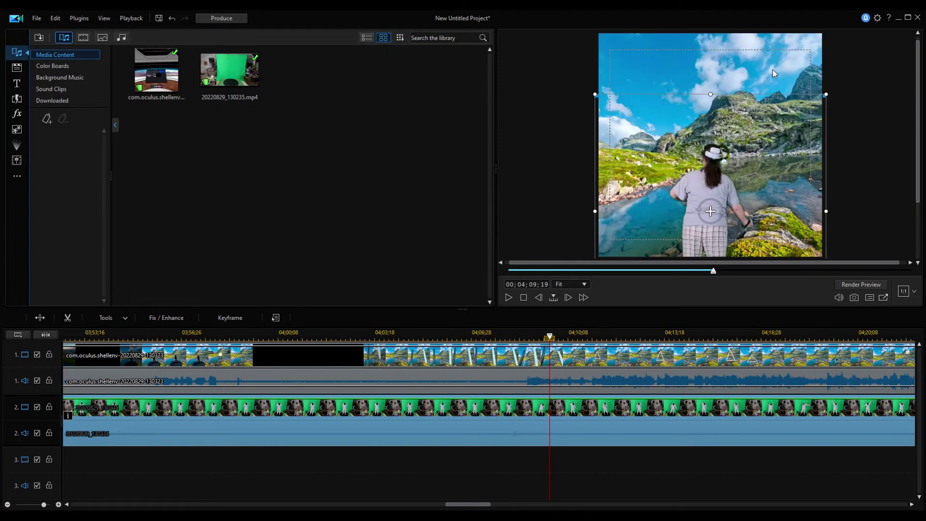
Play the composite from 00;04;09;19 to check the mask and key, and return to an earlier part of the timeline.
{"action": "left_click", "coordinate": [508, 298]}
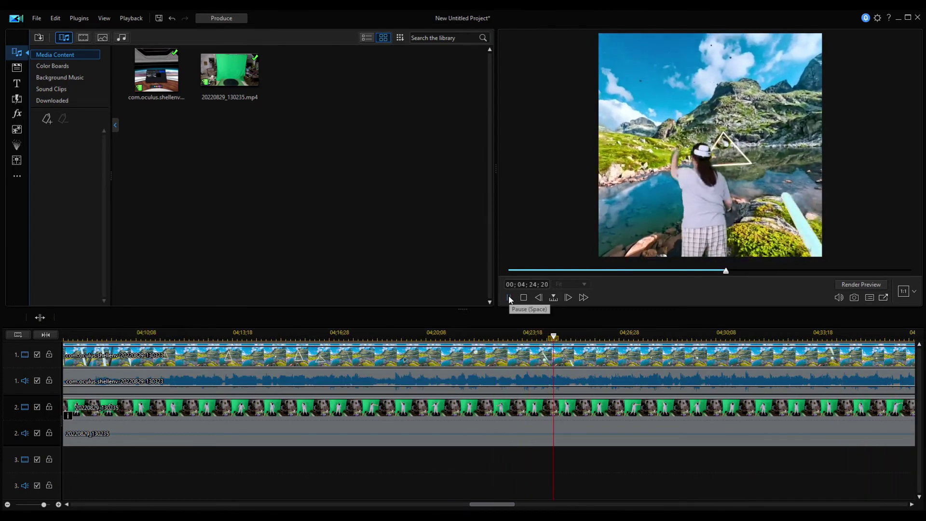
{"action": "left_click", "coordinate": [509, 298]}
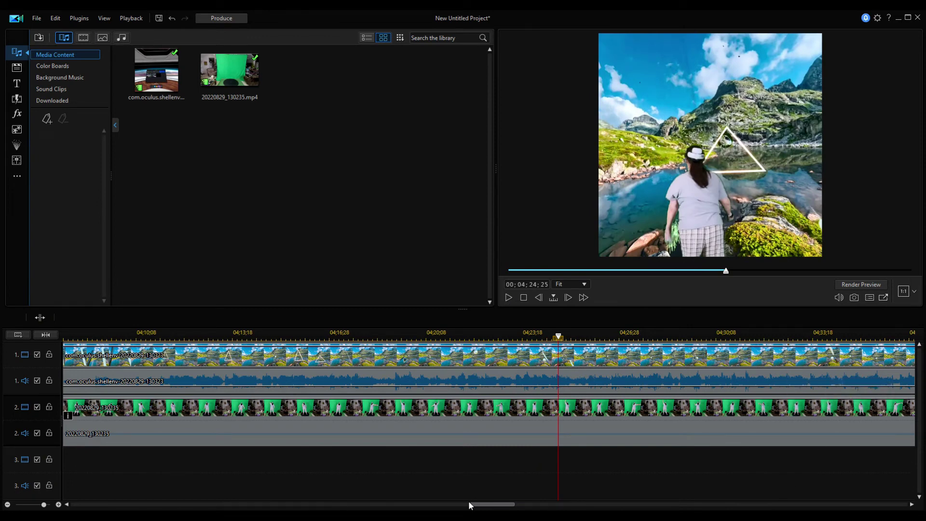
{"action": "left_click_drag", "start_coordinate": [498, 505], "coordinate": [378, 506]}
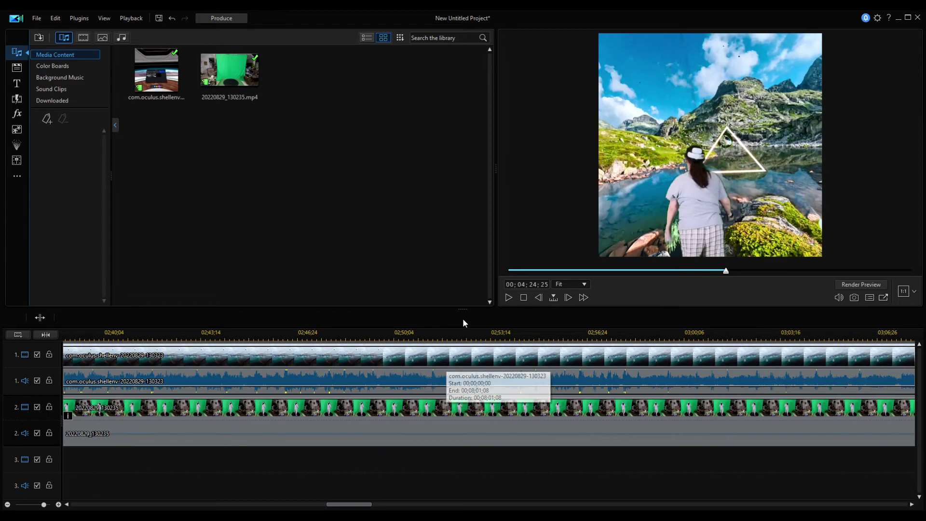
Play the composite around 00;03;17;09 to examine where the song ends and the information panel appears in the glacier lagoon scene.
{"action": "left_click", "coordinate": [581, 336]}
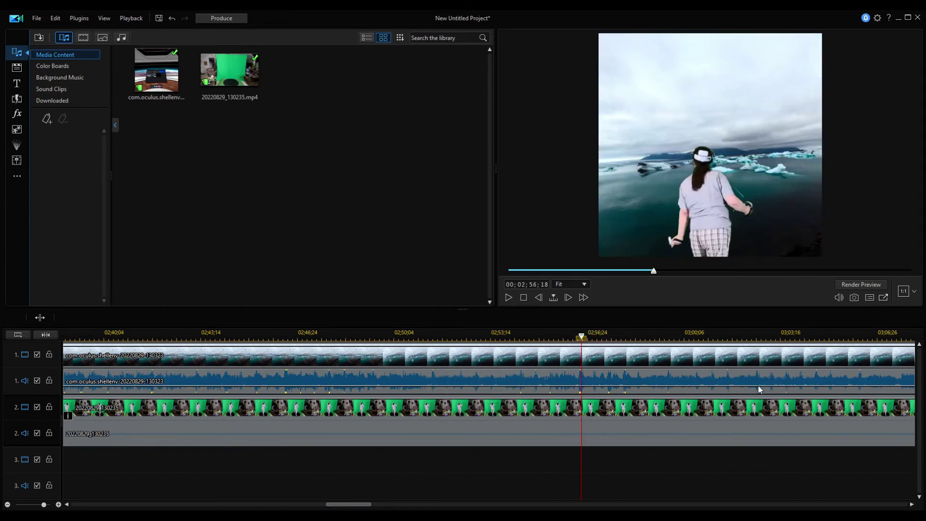
{"action": "left_click", "coordinate": [911, 504]}
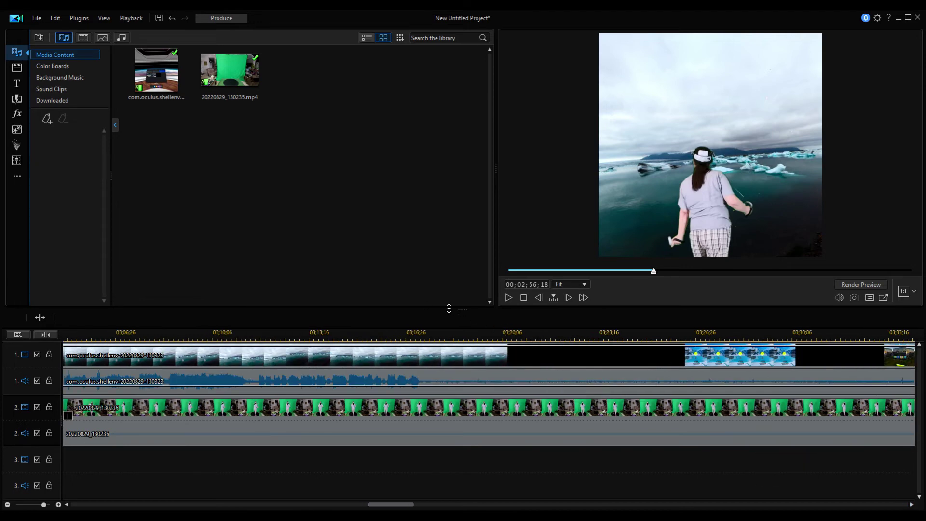
{"action": "left_click", "coordinate": [417, 334]}
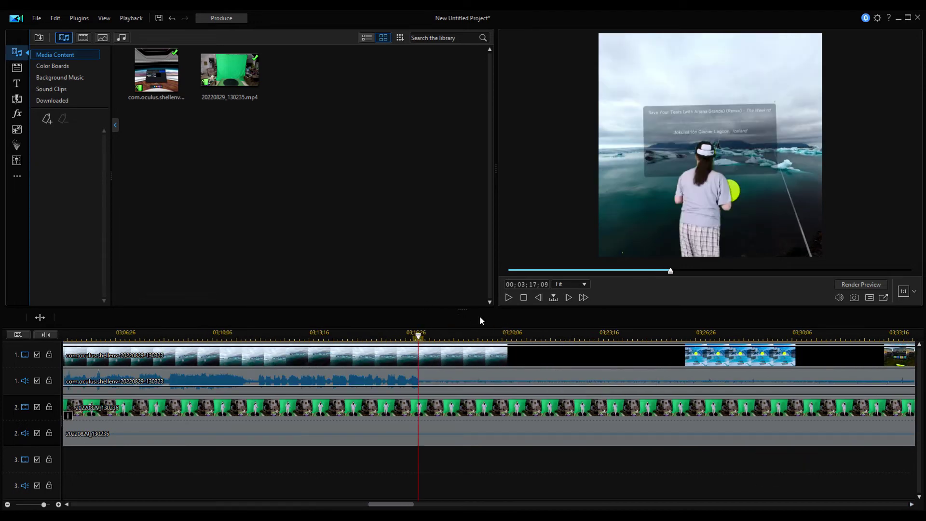
{"action": "left_click", "coordinate": [508, 298]}
{"action": "left_click", "coordinate": [509, 297]}
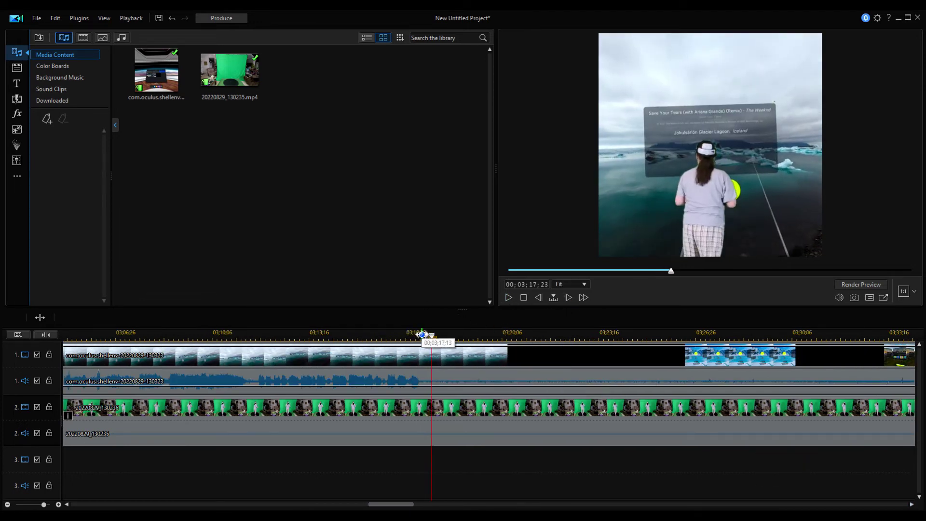
{"action": "left_click_drag", "start_coordinate": [421, 334], "coordinate": [405, 338]}
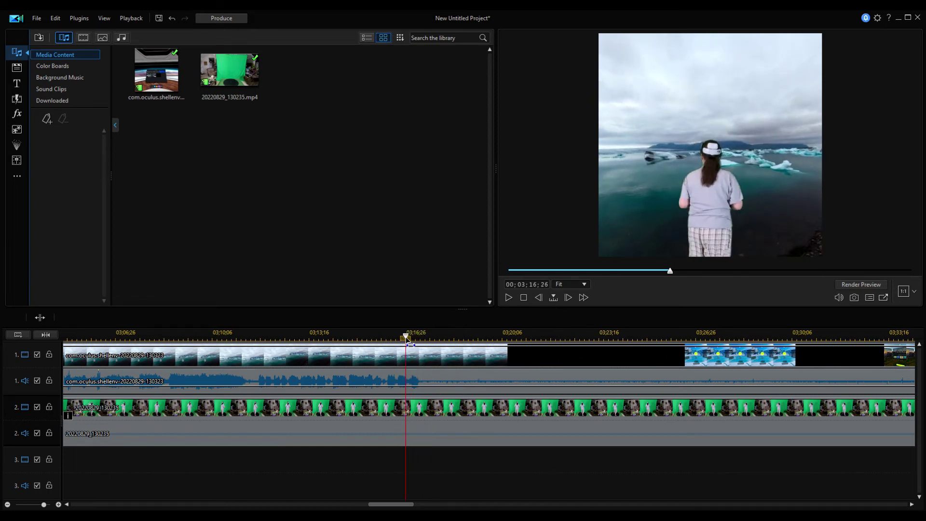
{"action": "left_click", "coordinate": [508, 297]}
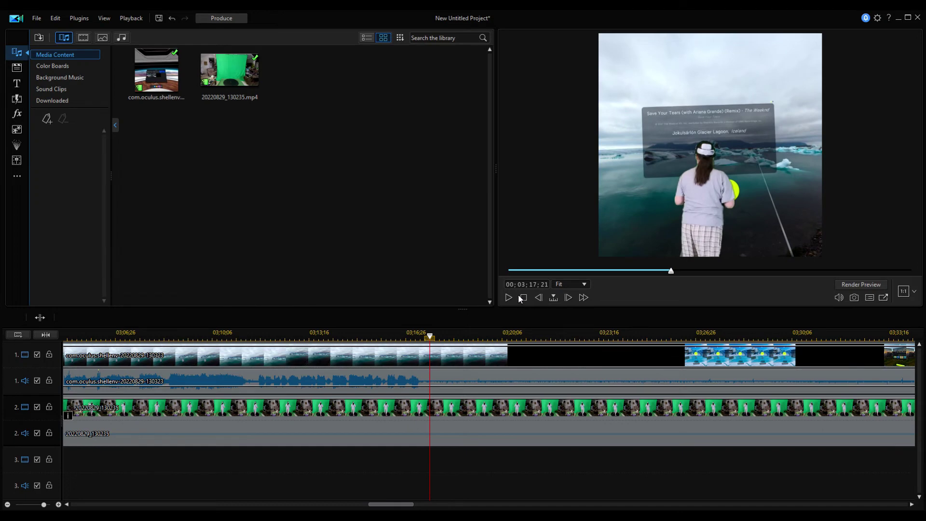
Step back frame by frame to 00;03;17;05 and split the VR and green-screen clips there.
{"action": "left_click", "coordinate": [538, 297]}
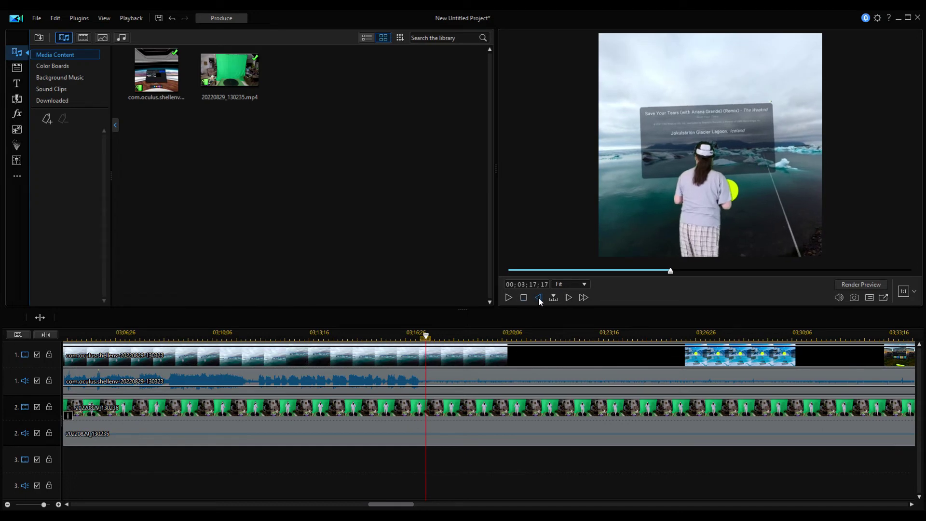
{"action": "left_click", "coordinate": [538, 297]}
{"action": "left_click", "coordinate": [538, 297]}
{"action": "left_click", "coordinate": [538, 297]}
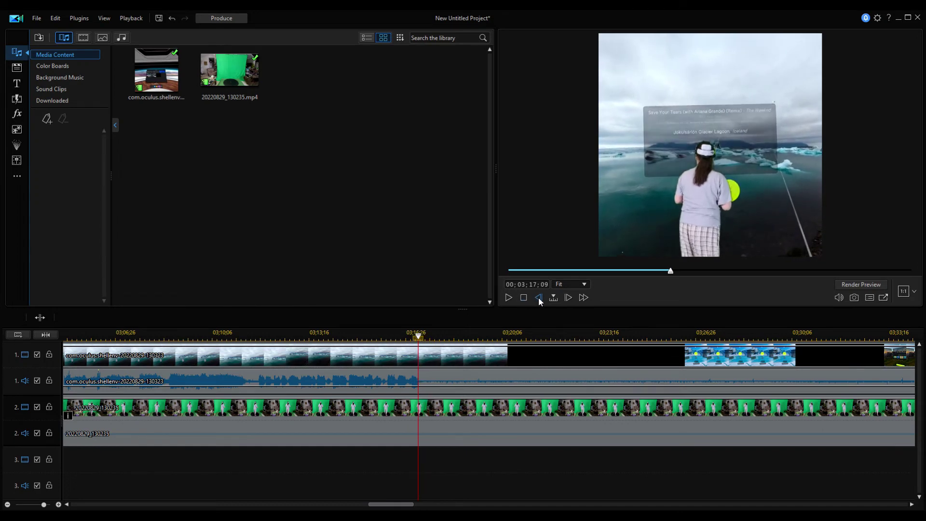
{"action": "left_click", "coordinate": [538, 297]}
{"action": "left_click", "coordinate": [538, 297]}
{"action": "left_click", "coordinate": [538, 297]}
{"action": "left_click", "coordinate": [539, 297]}
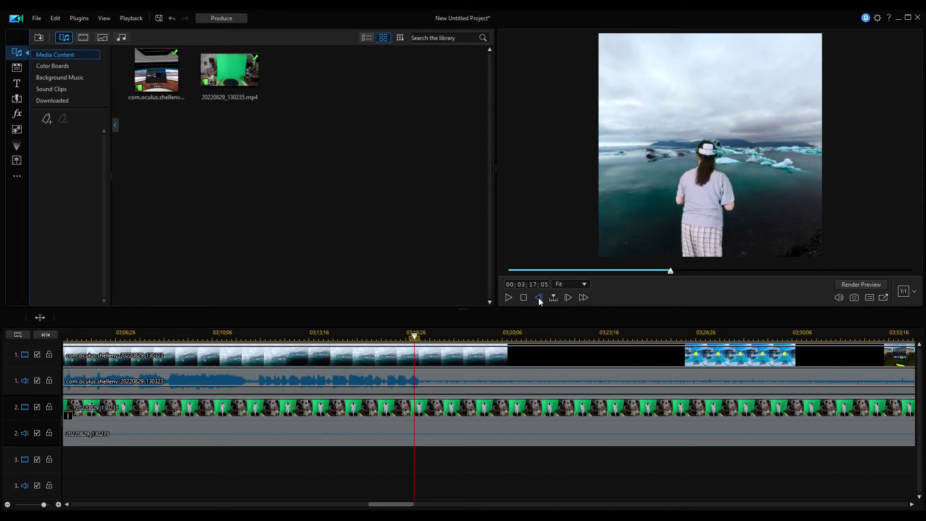
{"action": "left_click", "coordinate": [40, 318]}
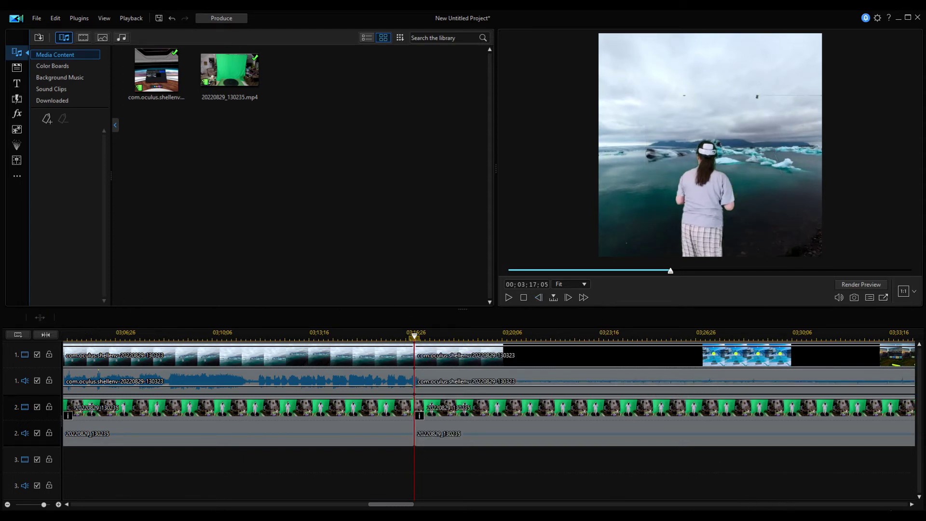
Place the playhead at 00;04;02;06, in the black section just before the second mountain lake scene.
{"action": "left_click", "coordinate": [912, 505]}
{"action": "left_click", "coordinate": [911, 504]}
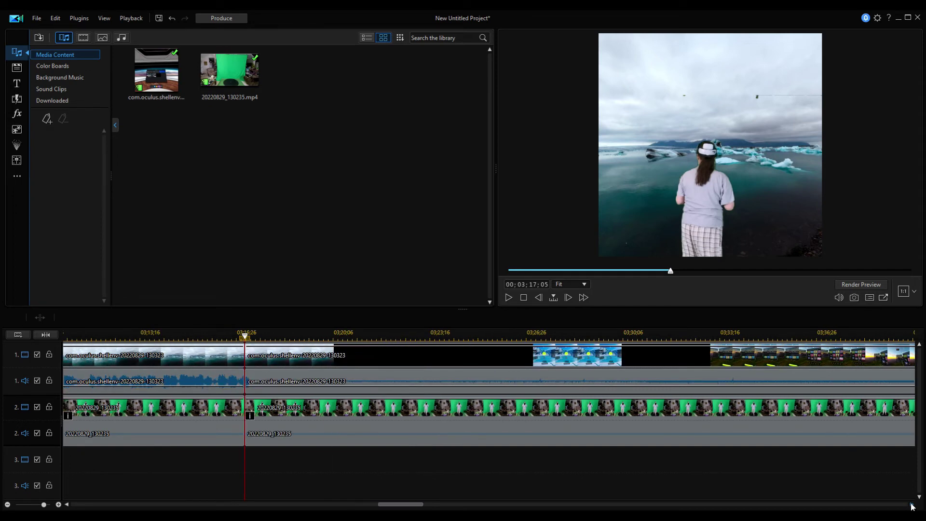
{"action": "left_click", "coordinate": [912, 504]}
{"action": "left_click", "coordinate": [911, 504]}
{"action": "left_click", "coordinate": [911, 505]}
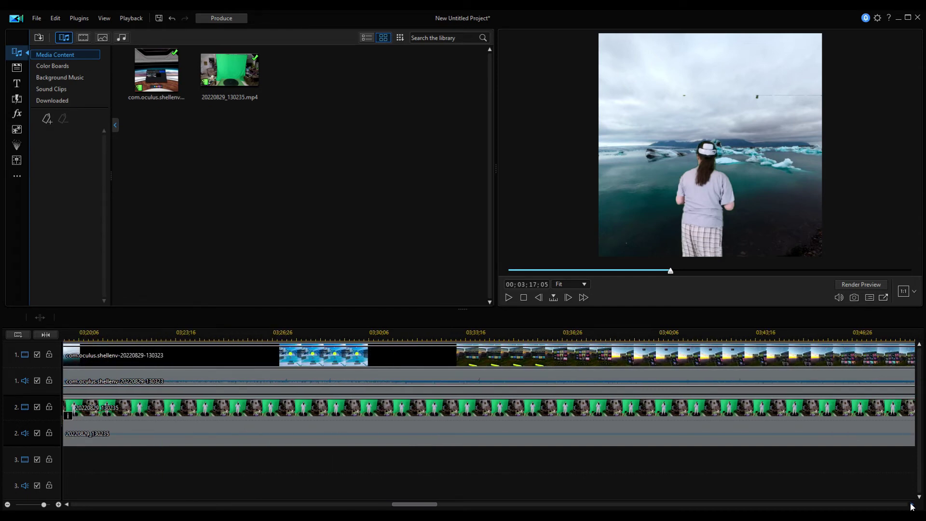
{"action": "left_click", "coordinate": [911, 504]}
{"action": "left_click", "coordinate": [912, 504]}
{"action": "left_click", "coordinate": [912, 505]}
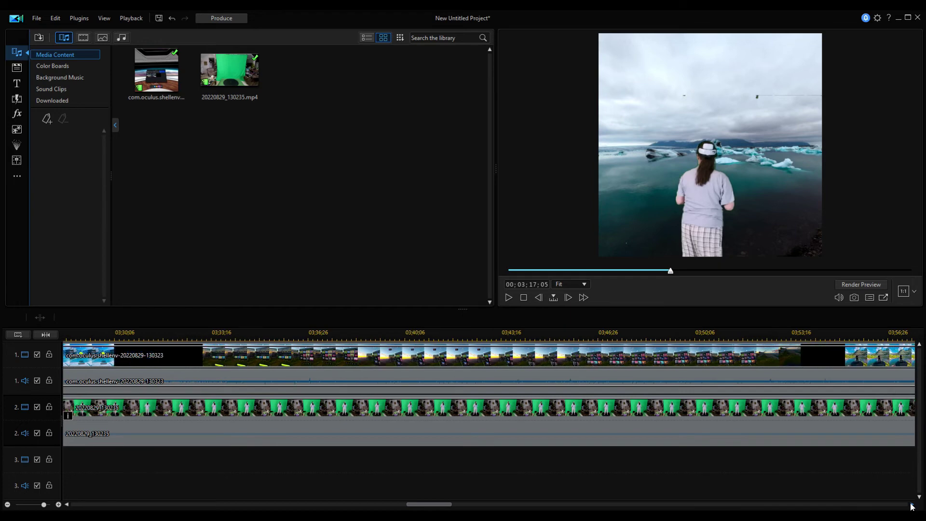
{"action": "left_click", "coordinate": [912, 504]}
{"action": "left_click", "coordinate": [912, 505]}
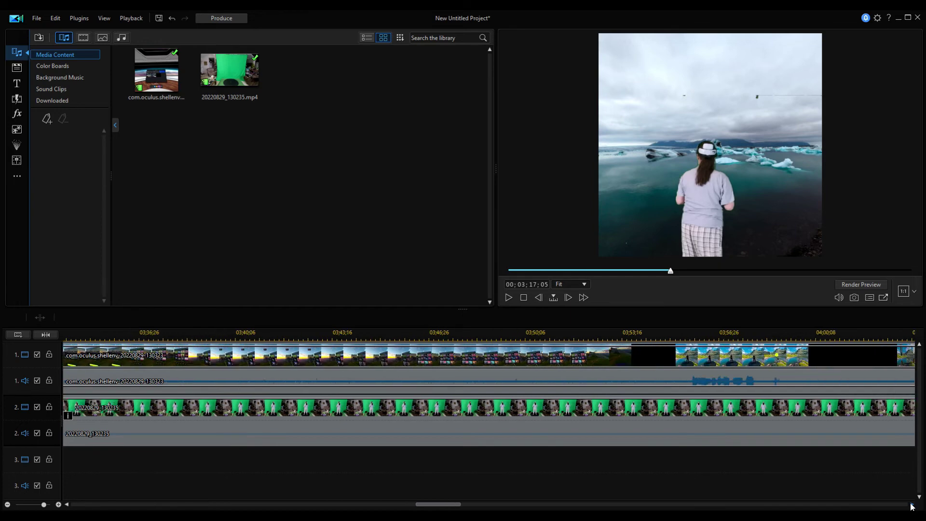
{"action": "left_click", "coordinate": [870, 330]}
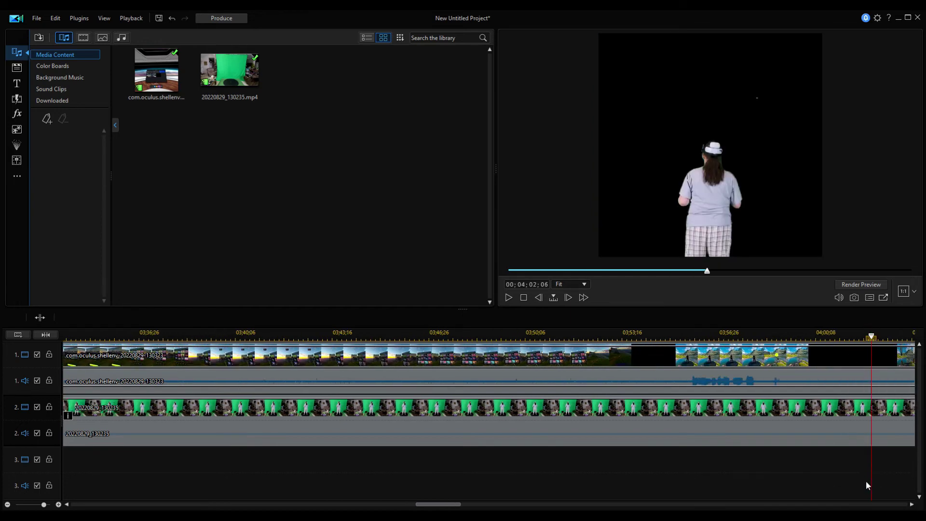
{"action": "left_click", "coordinate": [912, 504]}
{"action": "left_click", "coordinate": [912, 504]}
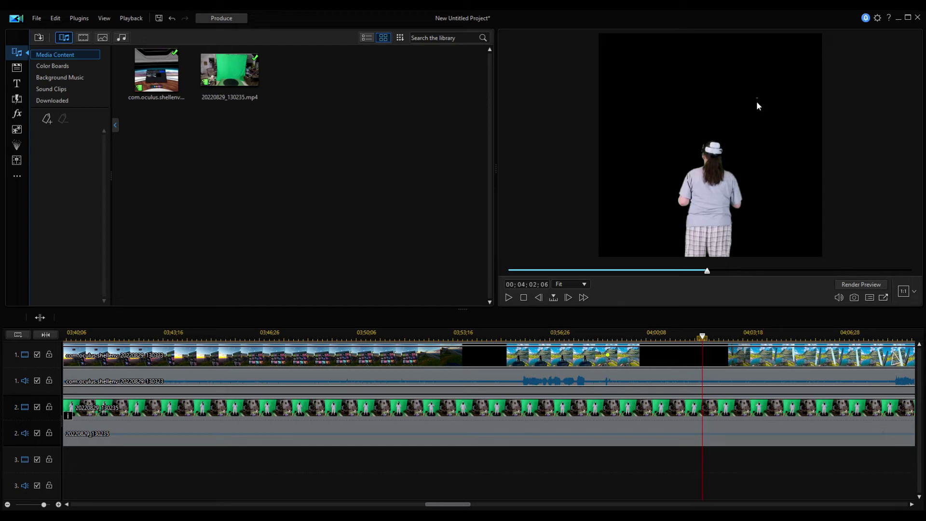
Move the upper-right corner point of the green-screen clip's mask slightly inward in Mask Designer and apply the change.
{"action": "left_click", "coordinate": [699, 408]}
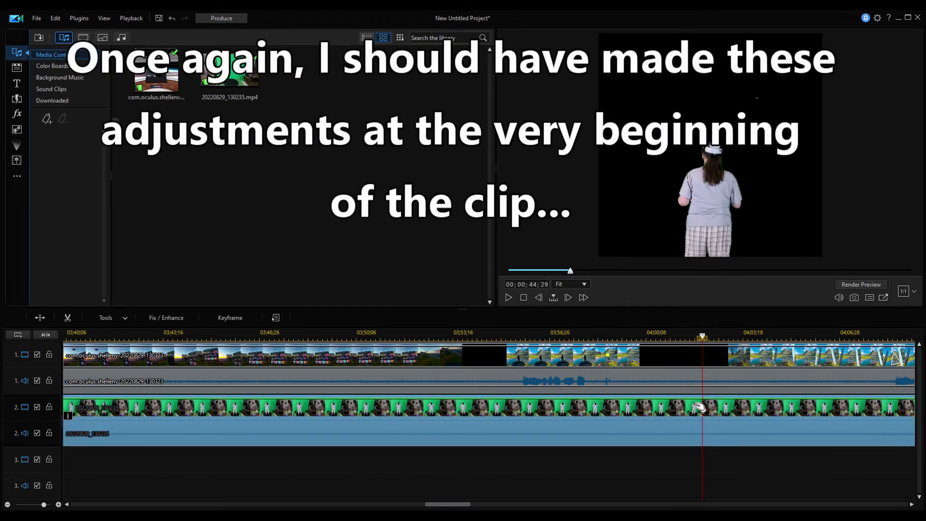
{"action": "left_click", "coordinate": [124, 318]}
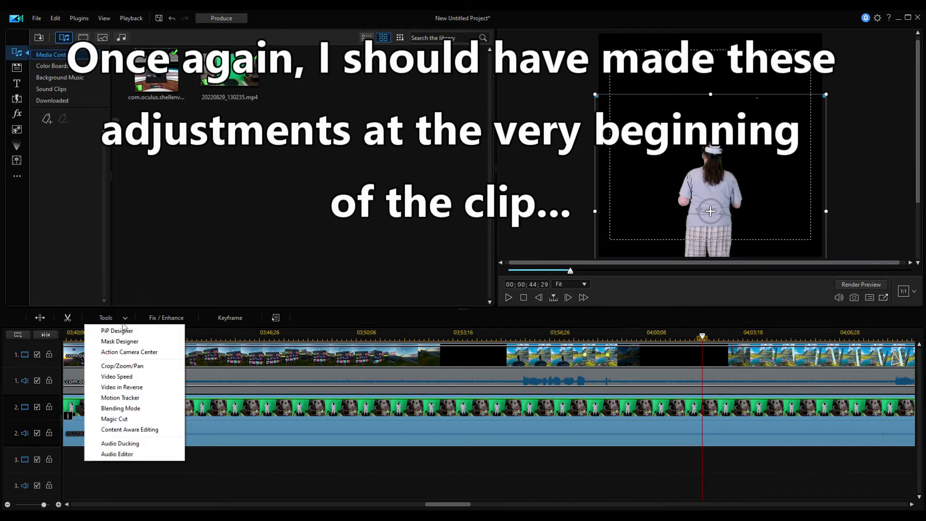
{"action": "left_click", "coordinate": [119, 341]}
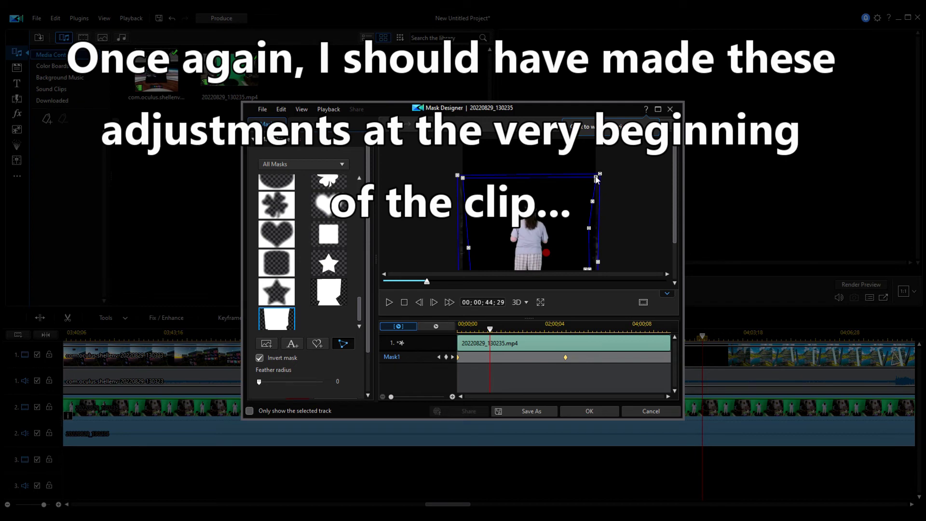
{"action": "left_click_drag", "start_coordinate": [596, 179], "coordinate": [592, 180]}
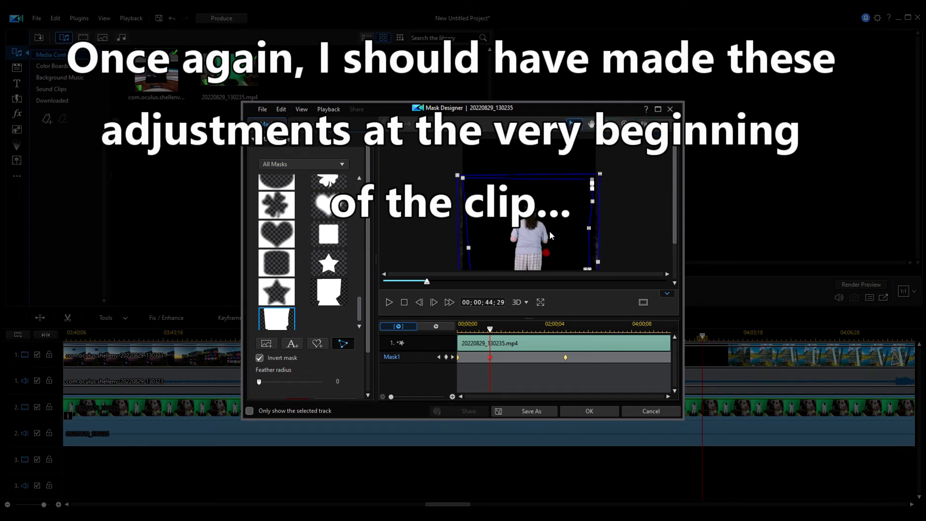
{"action": "left_click", "coordinate": [593, 412]}
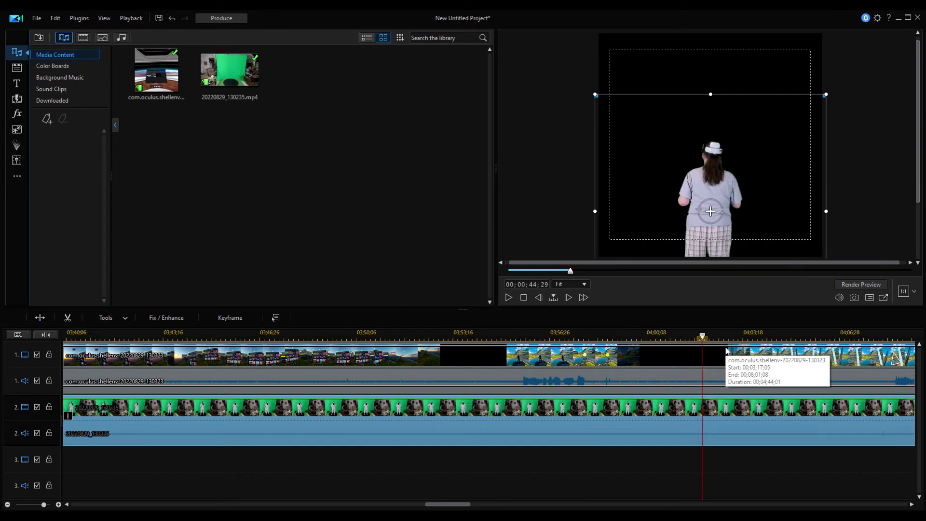
Select the VR and green-screen clips together and split them at 00;04;02;06.
{"action": "left_click", "coordinate": [713, 358]}
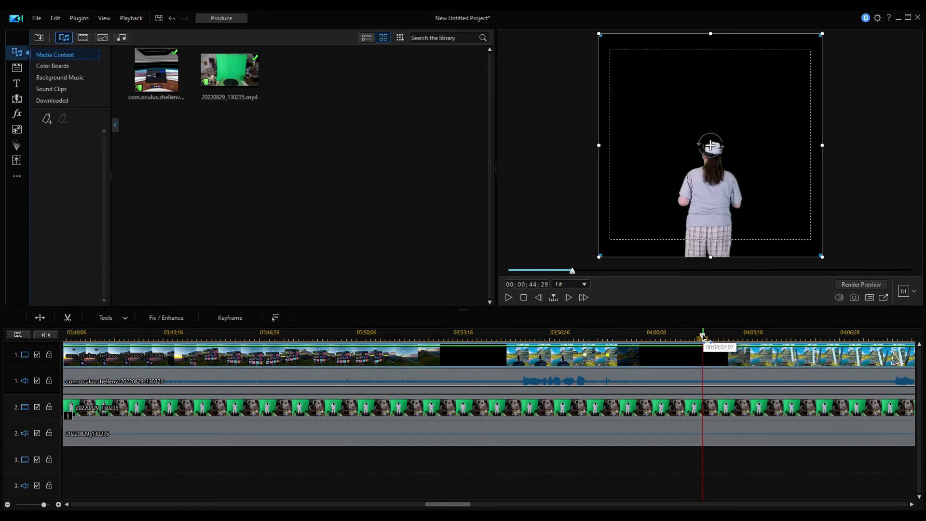
{"action": "left_click", "coordinate": [710, 381]}
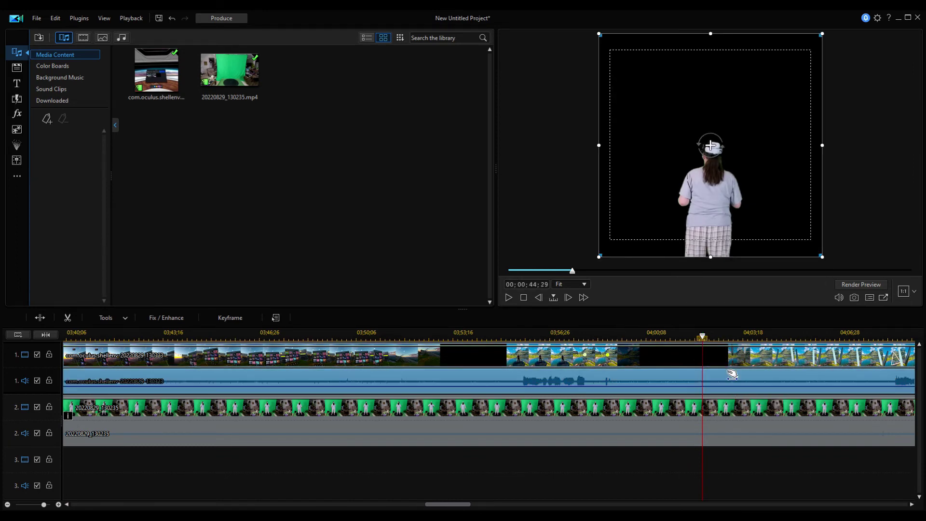
{"action": "left_click", "coordinate": [718, 415]}
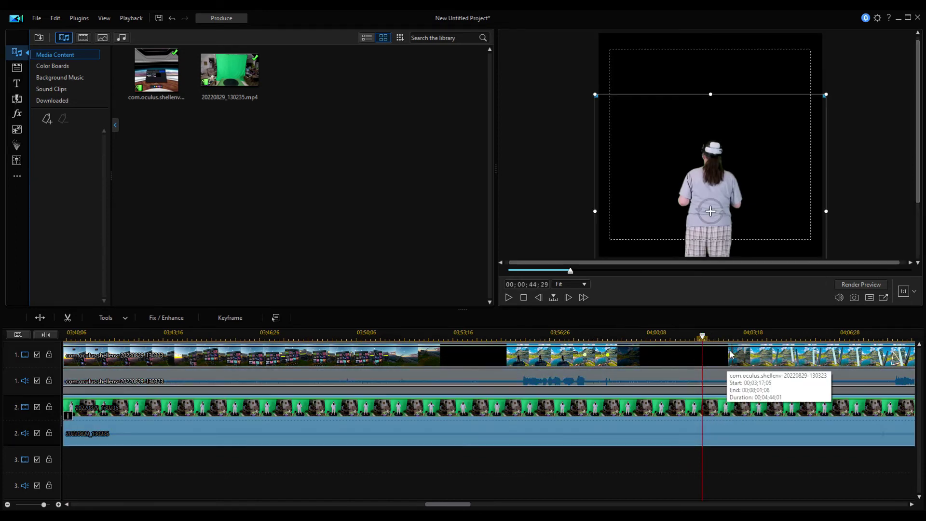
{"action": "left_click", "coordinate": [723, 381], "text": "ctrl"}
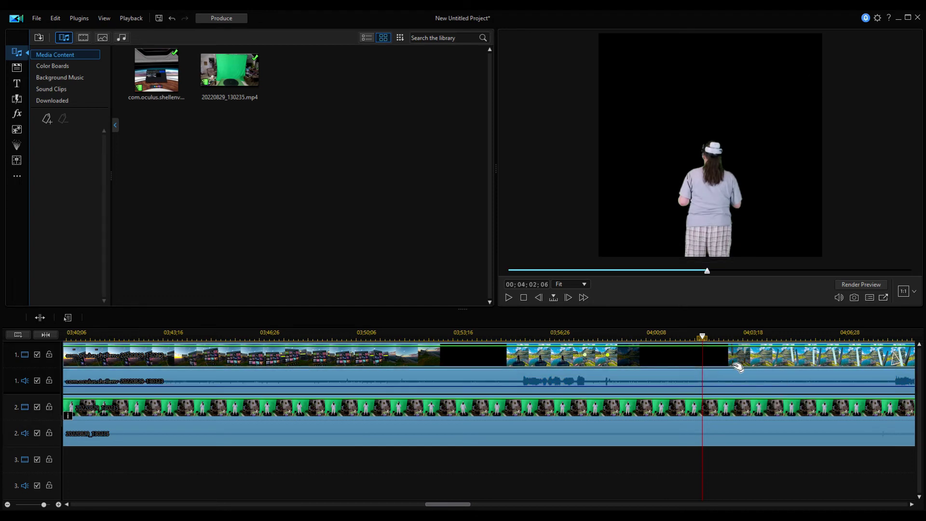
{"action": "left_click", "coordinate": [35, 320]}
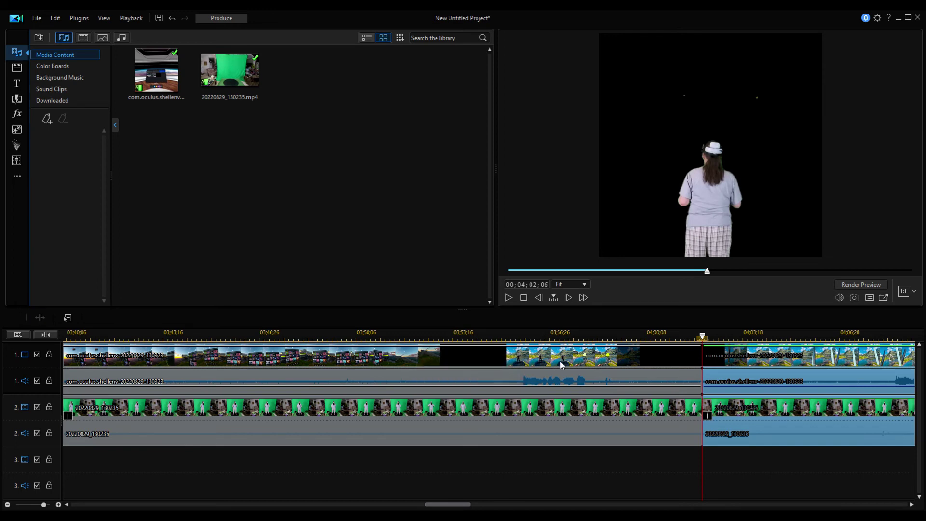
Remove the VR video, VR audio and green-screen segments between 00;03;17;05 and 00;04;02;06, filling the gap and moving all clips.
{"action": "left_click", "coordinate": [562, 363]}
{"action": "key", "text": "Delete"}
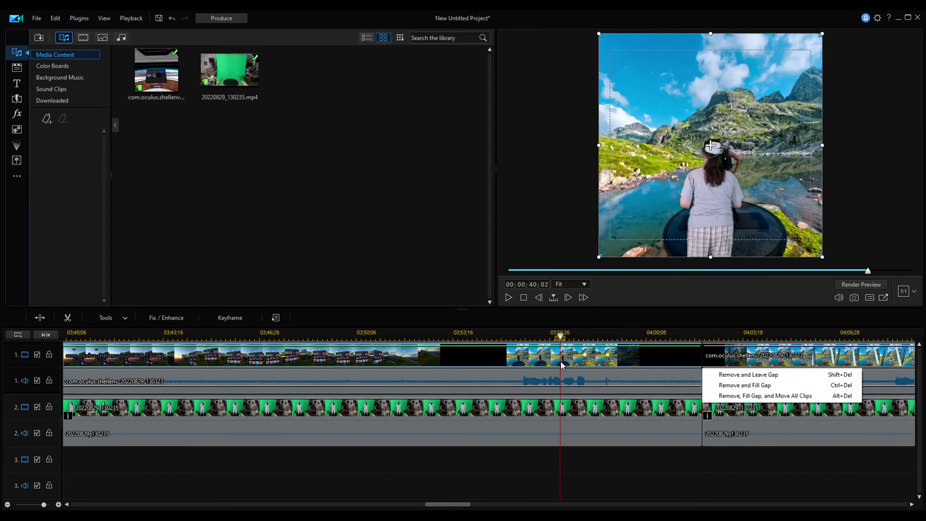
{"action": "left_click", "coordinate": [754, 395]}
{"action": "left_click", "coordinate": [522, 388]}
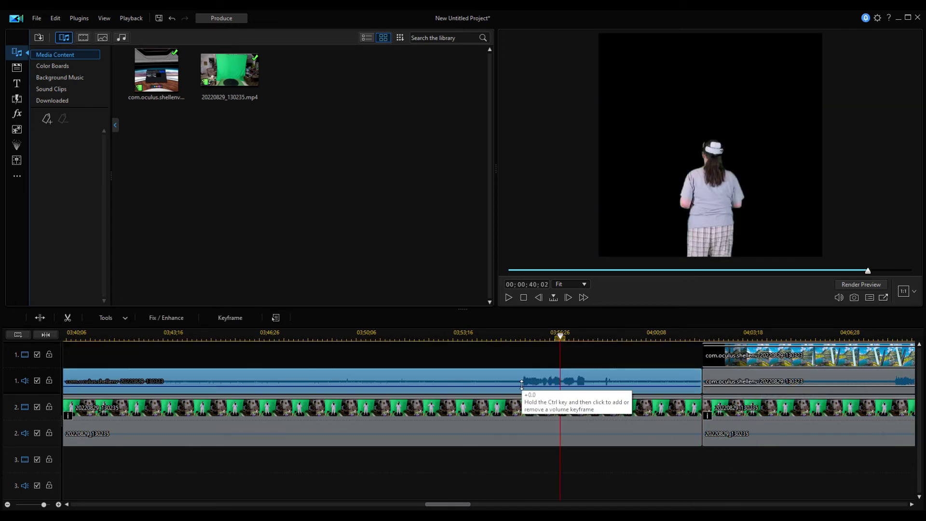
{"action": "key", "text": "Delete"}
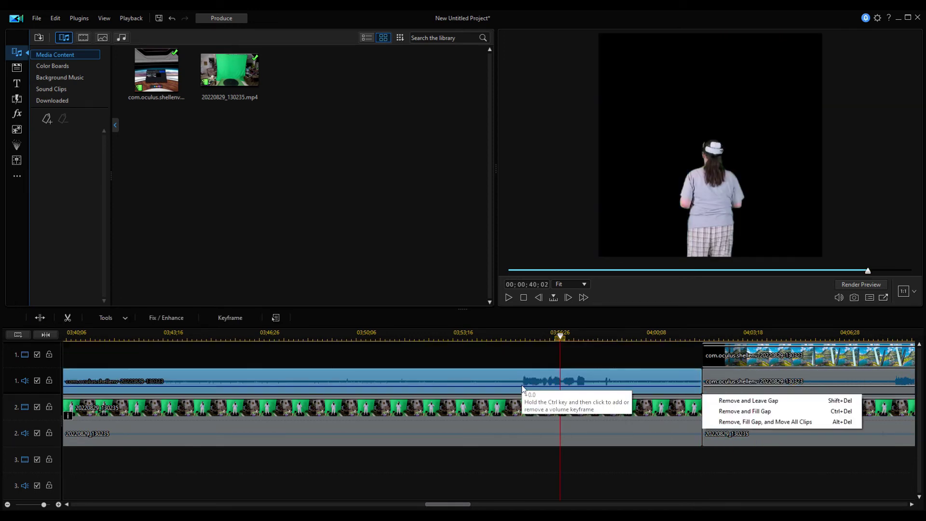
{"action": "left_click", "coordinate": [736, 422]}
{"action": "left_click", "coordinate": [485, 419]}
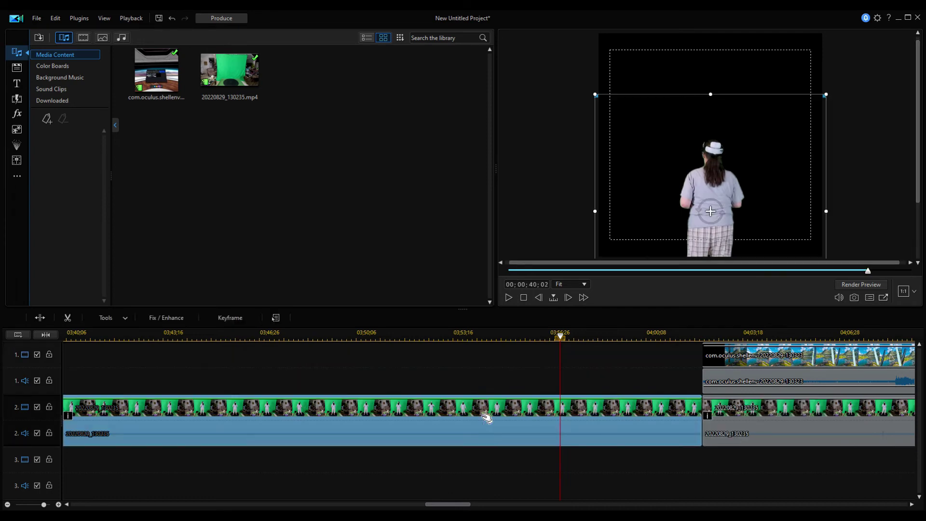
{"action": "key", "text": "Delete"}
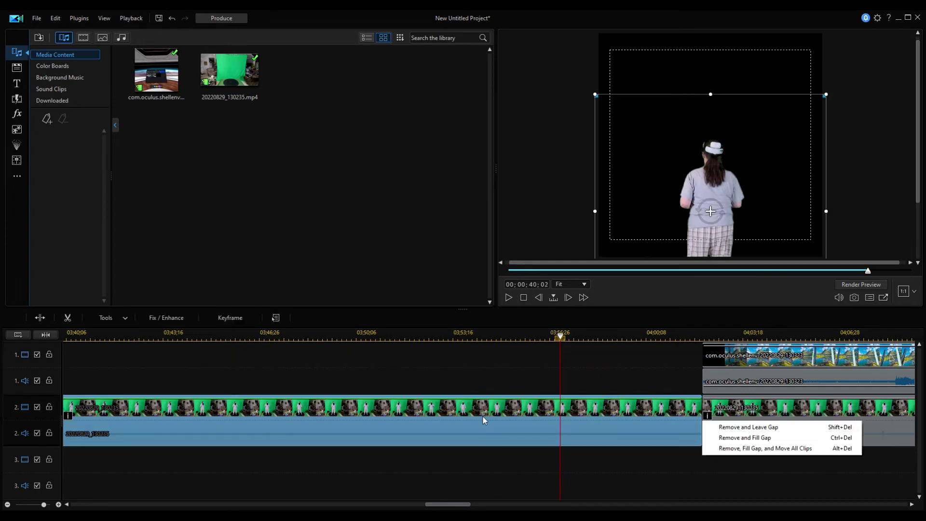
{"action": "left_click", "coordinate": [734, 449]}
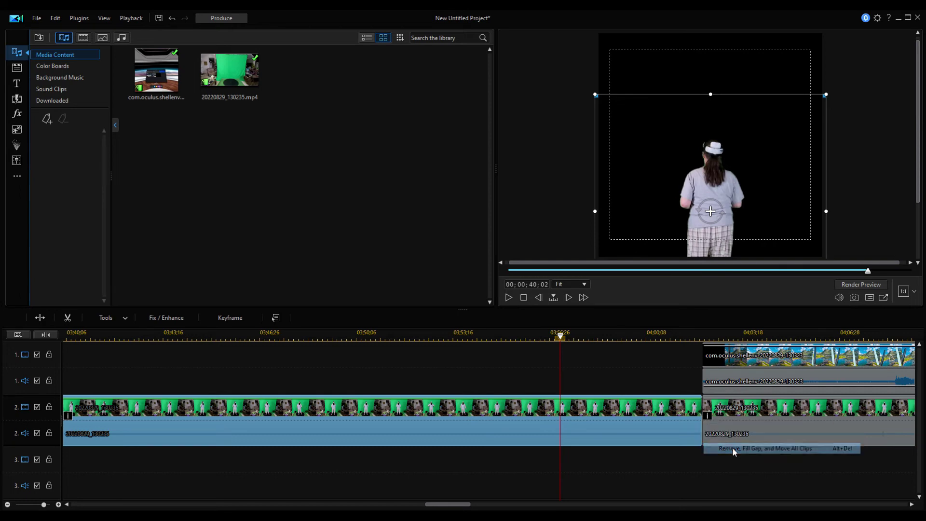
At the very start of the project, move the green-screen clip's two upper mask corners slightly inward in Mask Designer and apply the change.
{"action": "left_click_drag", "start_coordinate": [482, 504], "coordinate": [98, 506]}
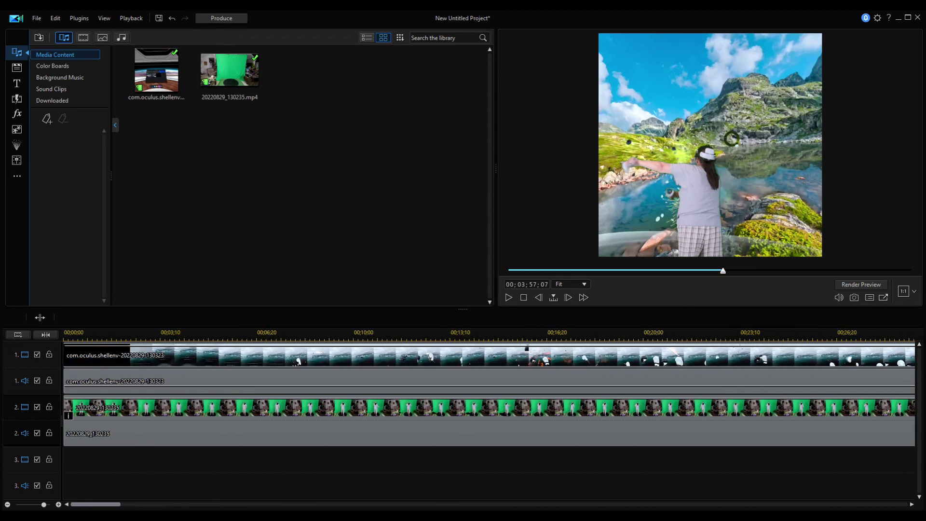
{"action": "left_click", "coordinate": [84, 361]}
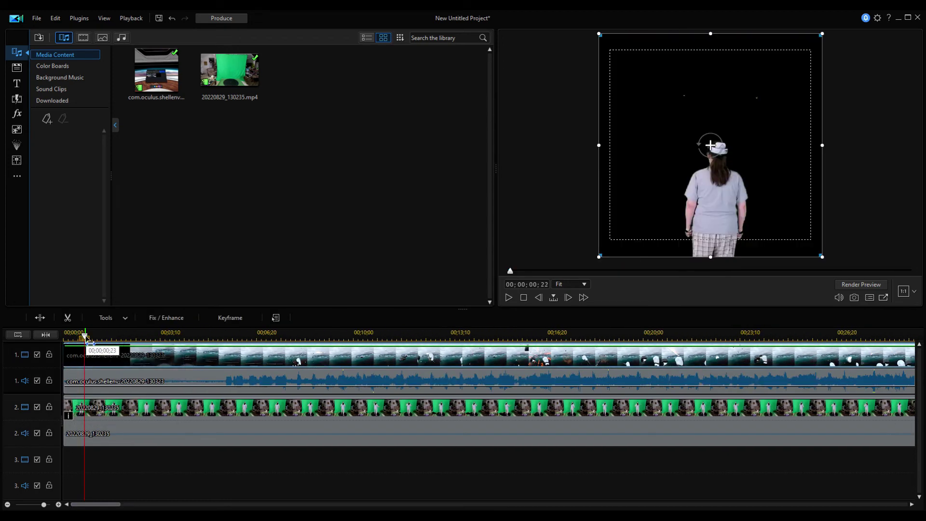
{"action": "left_click", "coordinate": [65, 334]}
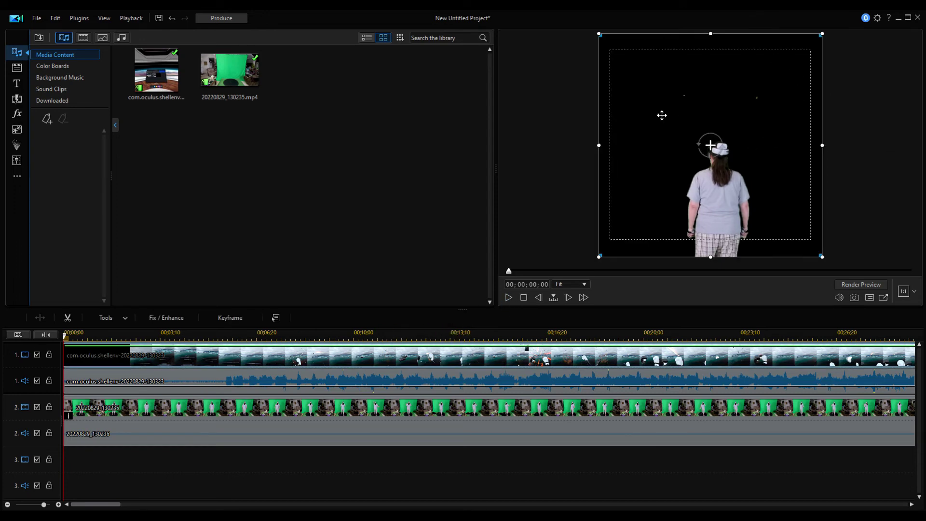
{"action": "left_click", "coordinate": [84, 430]}
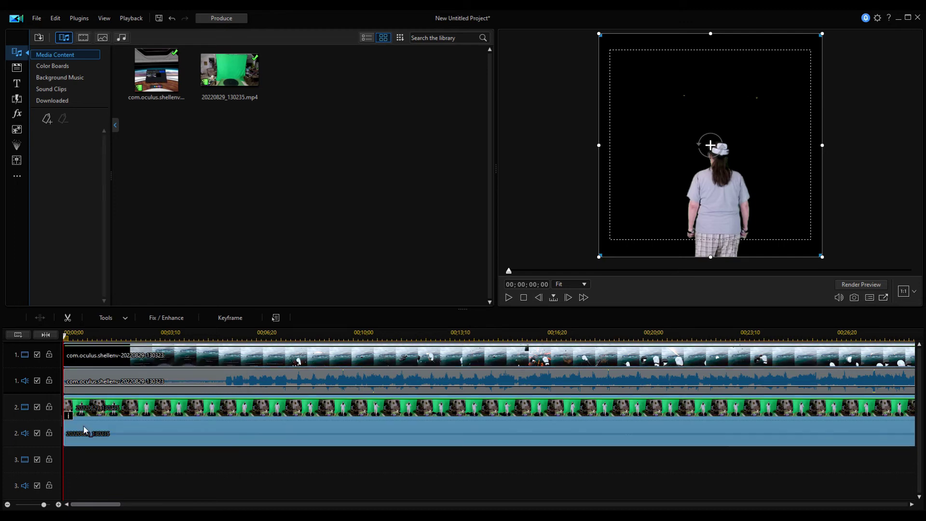
{"action": "left_click", "coordinate": [123, 319]}
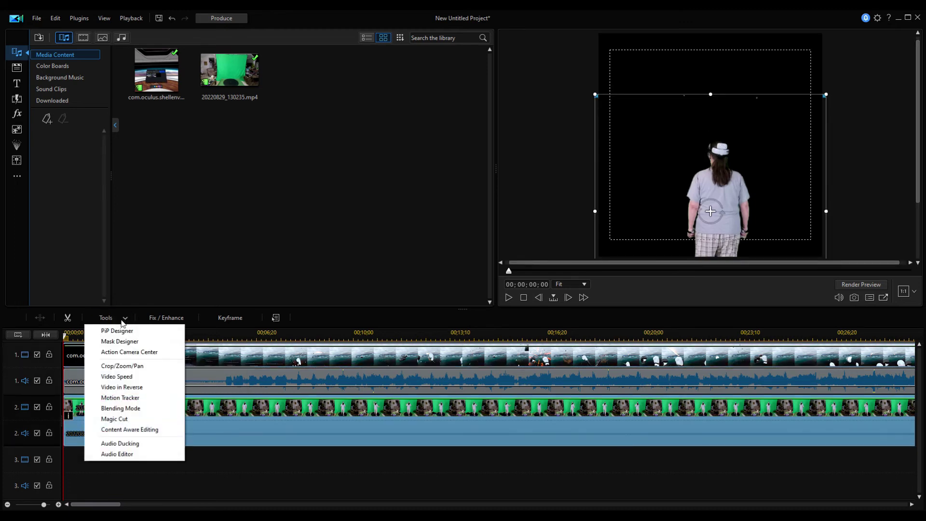
{"action": "left_click", "coordinate": [121, 341]}
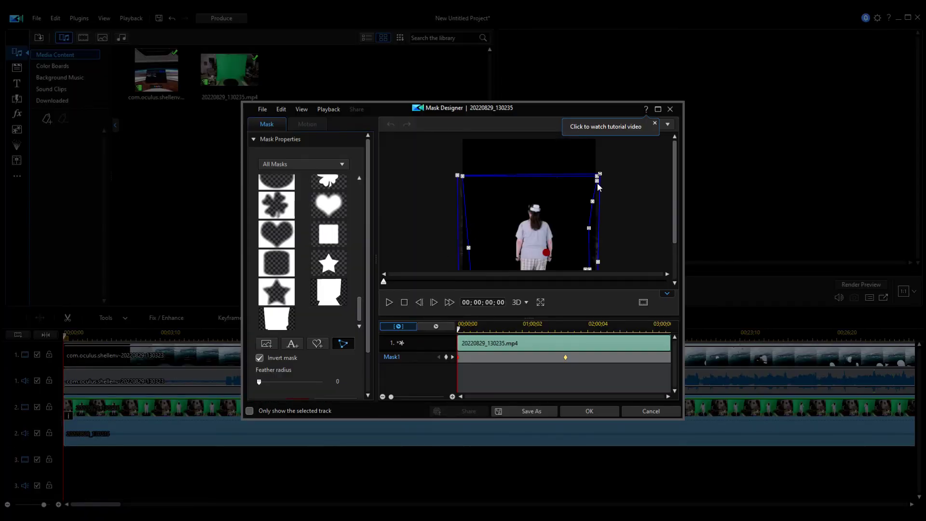
{"action": "mouse_move", "coordinate": [592, 185]}
{"action": "left_mouse_down"}
{"action": "mouse_move", "coordinate": [600, 188]}
{"action": "mouse_move", "coordinate": [591, 181]}
{"action": "left_mouse_up"}
{"action": "left_click_drag", "start_coordinate": [463, 178], "coordinate": [467, 180]}
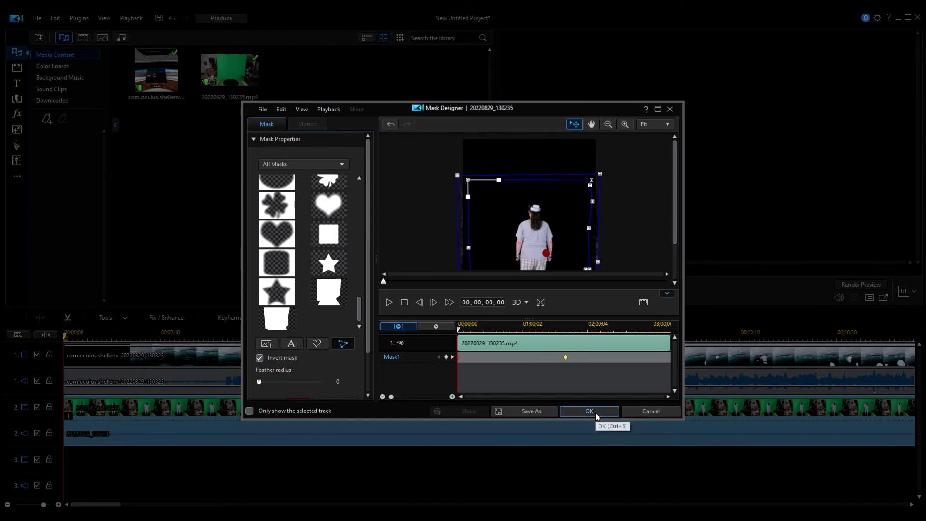
{"action": "left_click", "coordinate": [589, 183]}
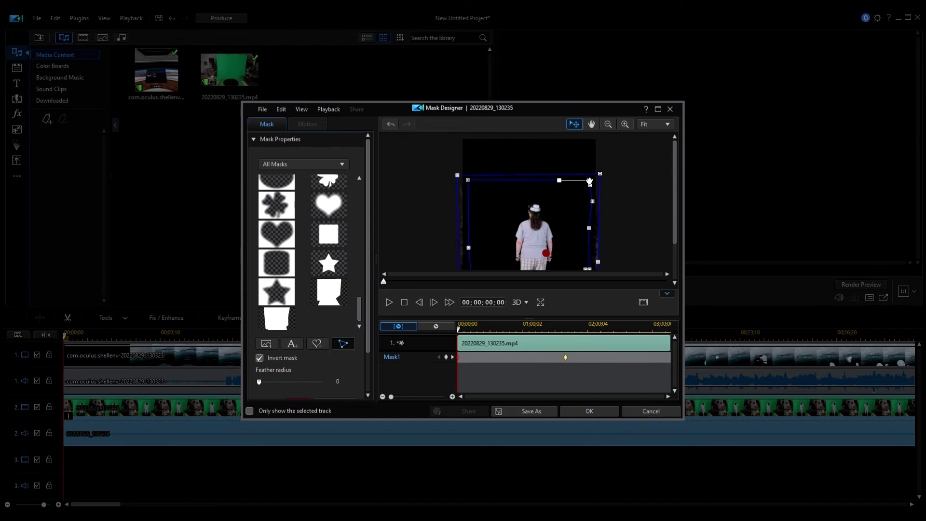
{"action": "left_click", "coordinate": [585, 411]}
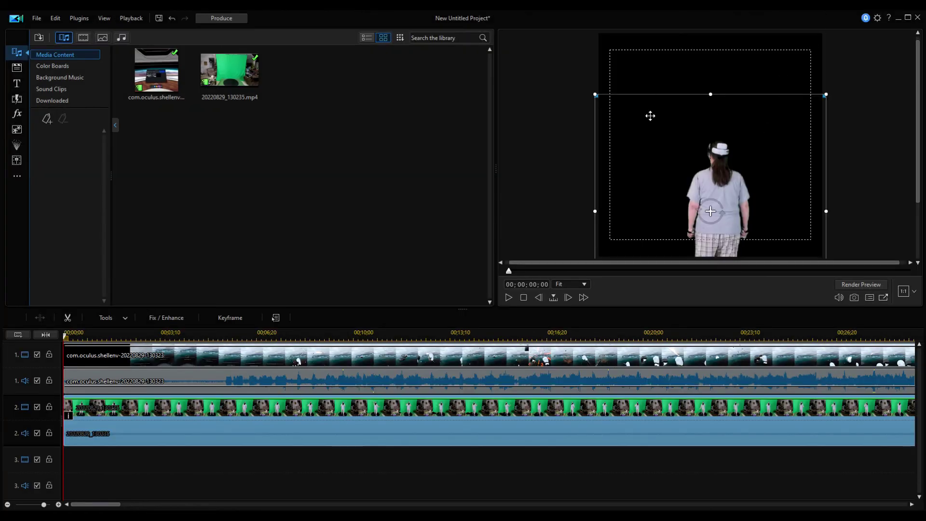
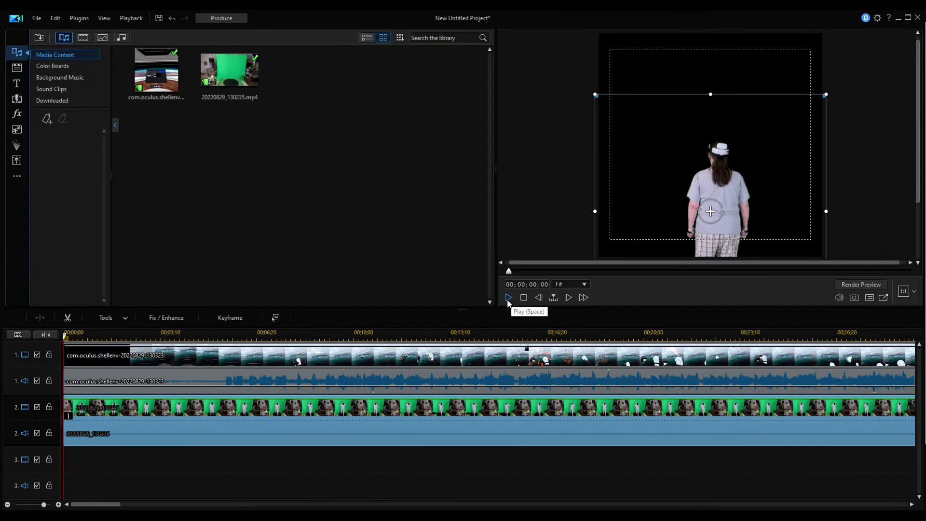
Play back the composite from the start and again from 00;03;13;20 to check the mask and the transition between songs.
{"action": "left_click", "coordinate": [508, 297]}
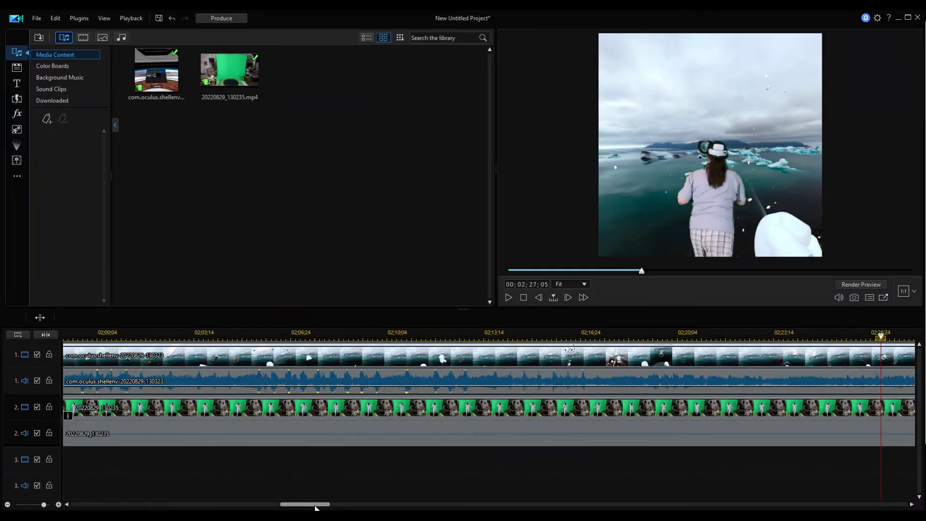
{"action": "left_click_drag", "start_coordinate": [315, 507], "coordinate": [420, 507]}
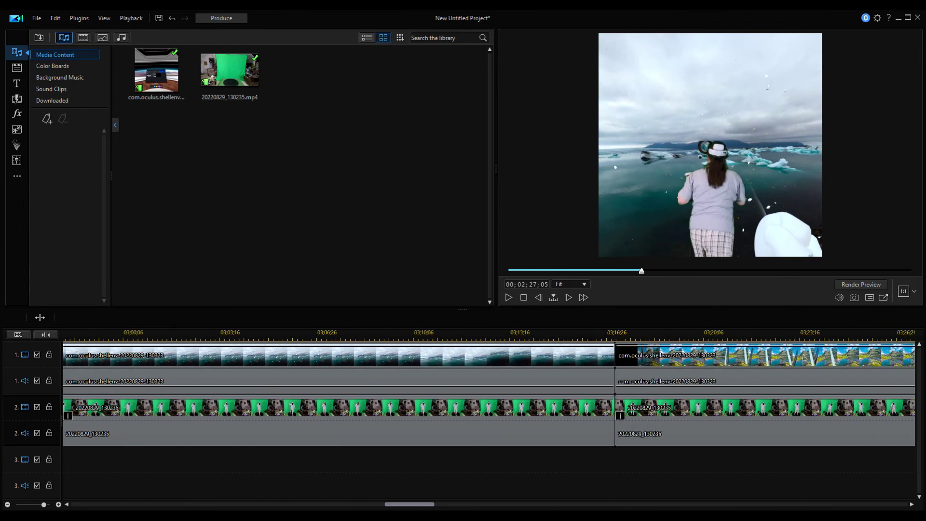
{"action": "left_click", "coordinate": [514, 332]}
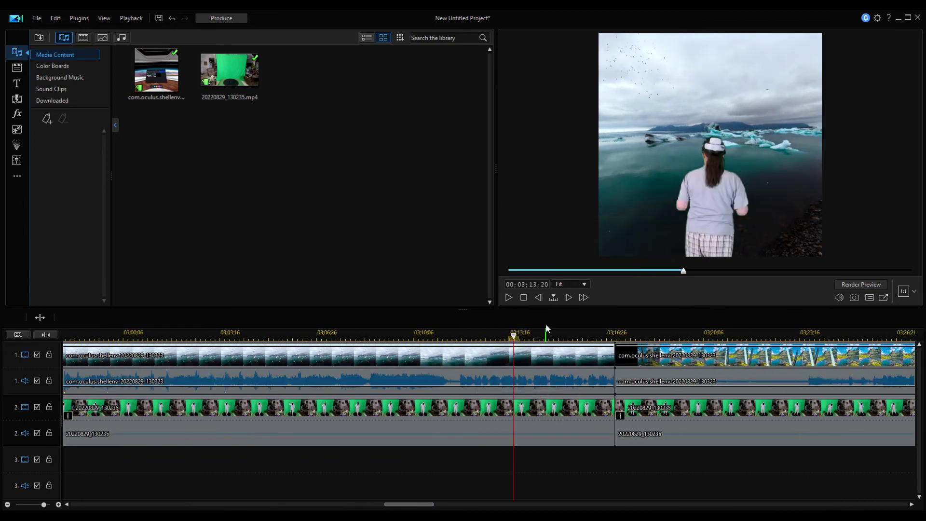
{"action": "left_click", "coordinate": [507, 298]}
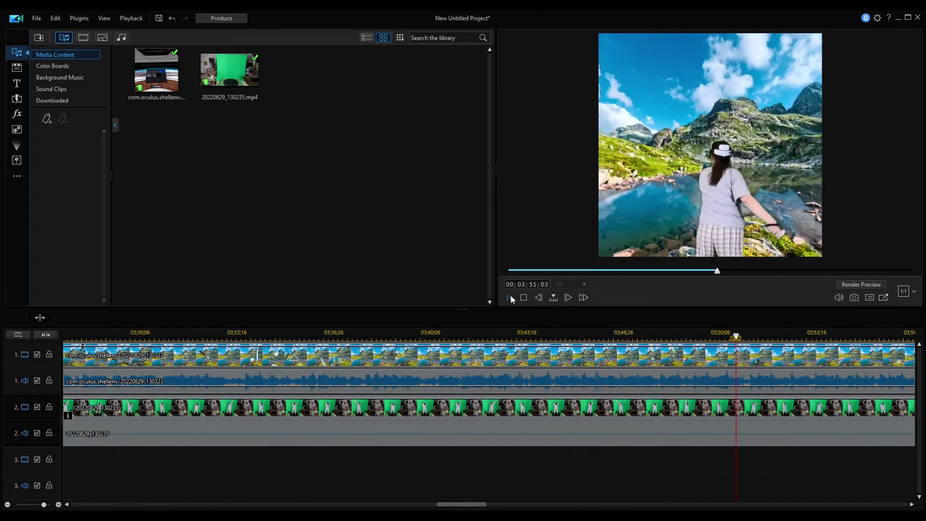
{"action": "left_click", "coordinate": [508, 296]}
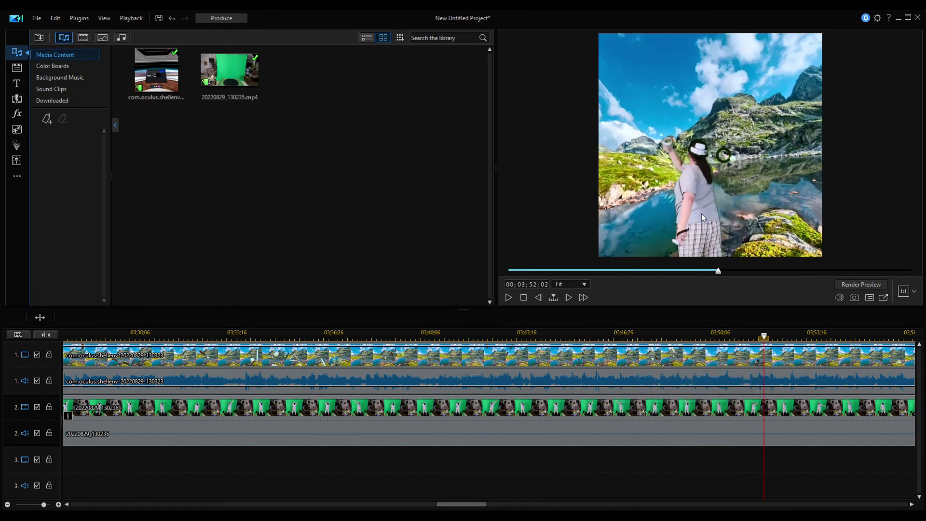
Place the playhead at 00;06;47;16, just before the menu overlay appears at the end of the mountain lake song.
{"action": "left_click", "coordinate": [688, 423]}
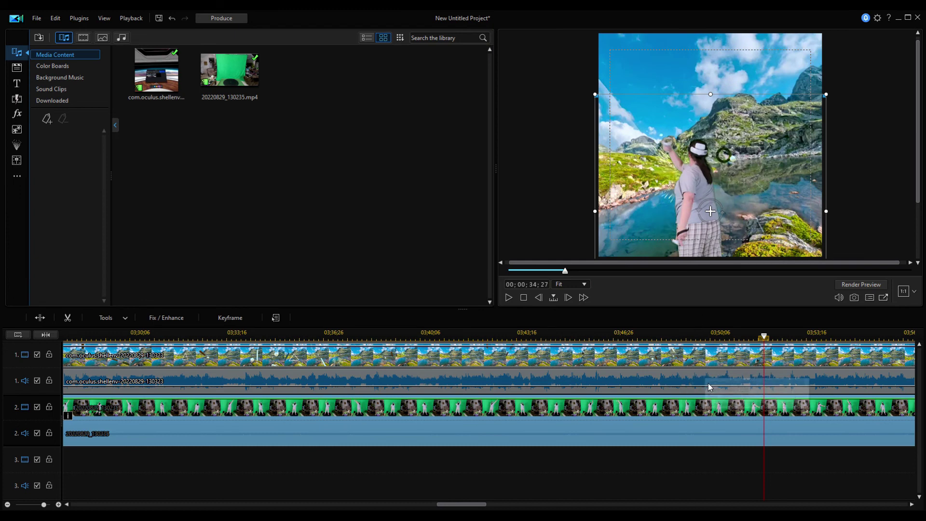
{"action": "left_click_drag", "start_coordinate": [477, 505], "coordinate": [847, 505]}
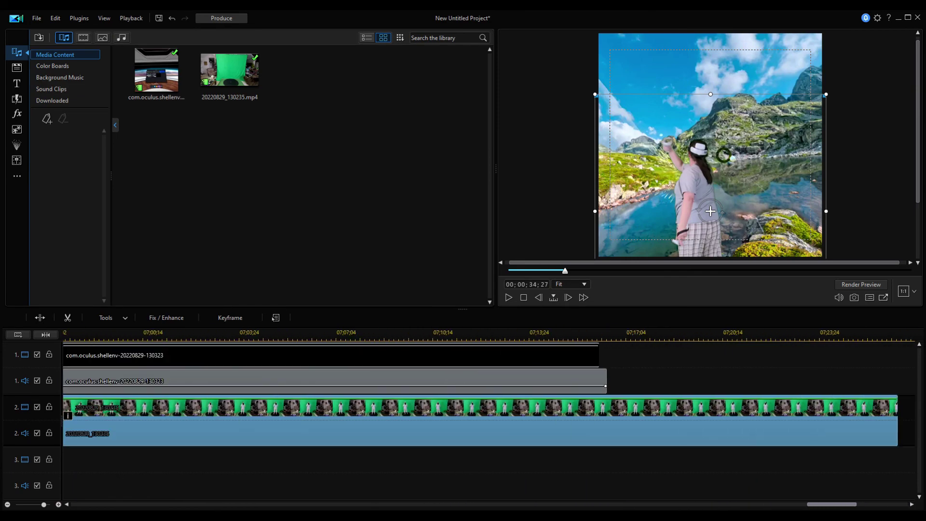
{"action": "left_click", "coordinate": [584, 362]}
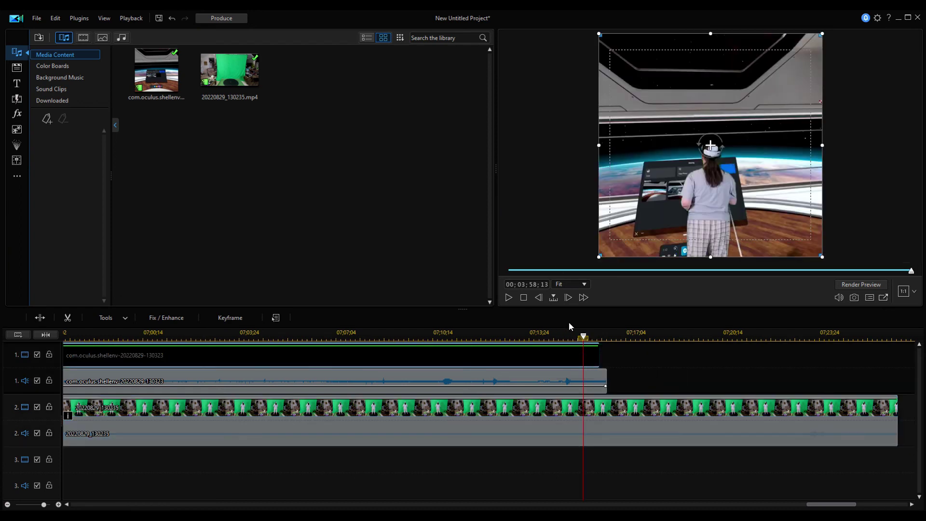
{"action": "left_click_drag", "start_coordinate": [845, 505], "coordinate": [789, 505]}
{"action": "left_click", "coordinate": [744, 331]}
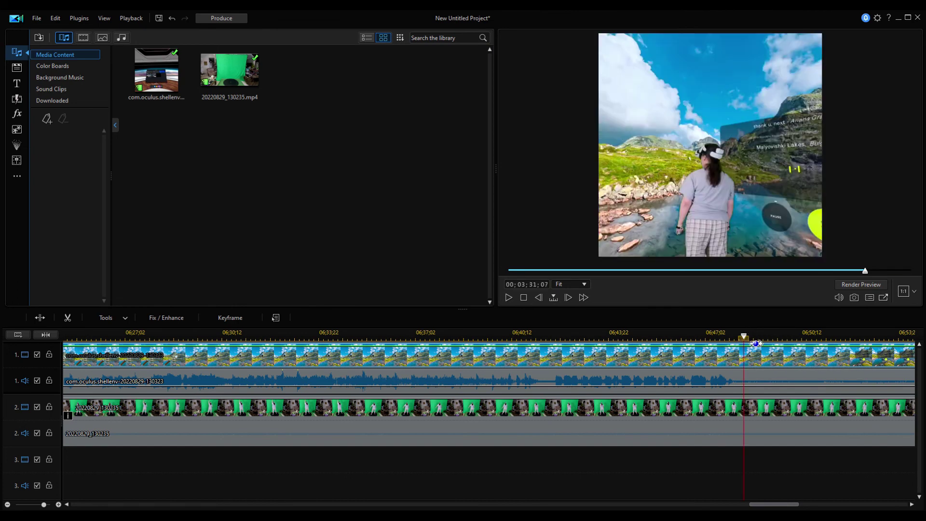
{"action": "mouse_move", "coordinate": [732, 341]}
{"action": "left_mouse_down"}
{"action": "mouse_move", "coordinate": [701, 340]}
{"action": "mouse_move", "coordinate": [725, 344]}
{"action": "left_mouse_up"}
{"action": "left_click", "coordinate": [726, 345]}
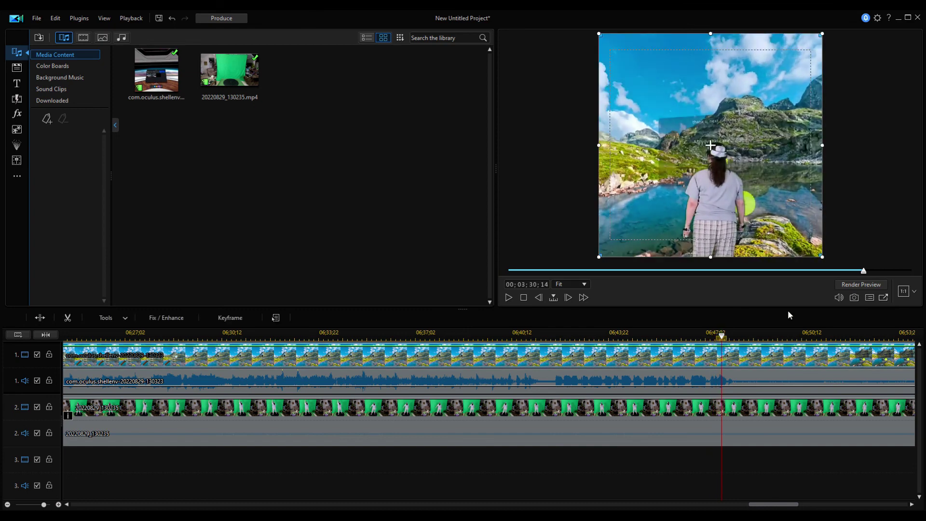
{"action": "left_click", "coordinate": [538, 297]}
{"action": "left_click", "coordinate": [539, 297]}
{"action": "left_click", "coordinate": [539, 297]}
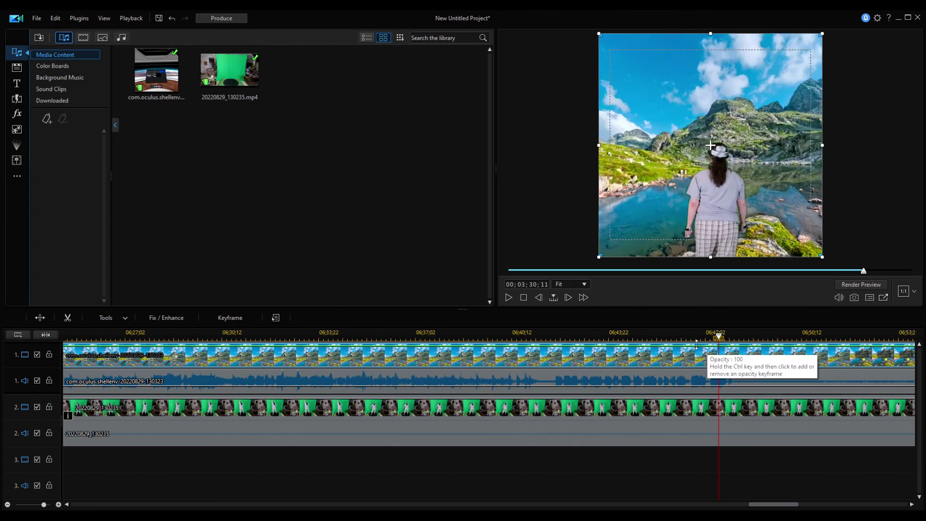
Split the VR video, VR audio and green-screen clips at 00;06;47;16 and delete everything after that point.
{"action": "left_click", "coordinate": [38, 318]}
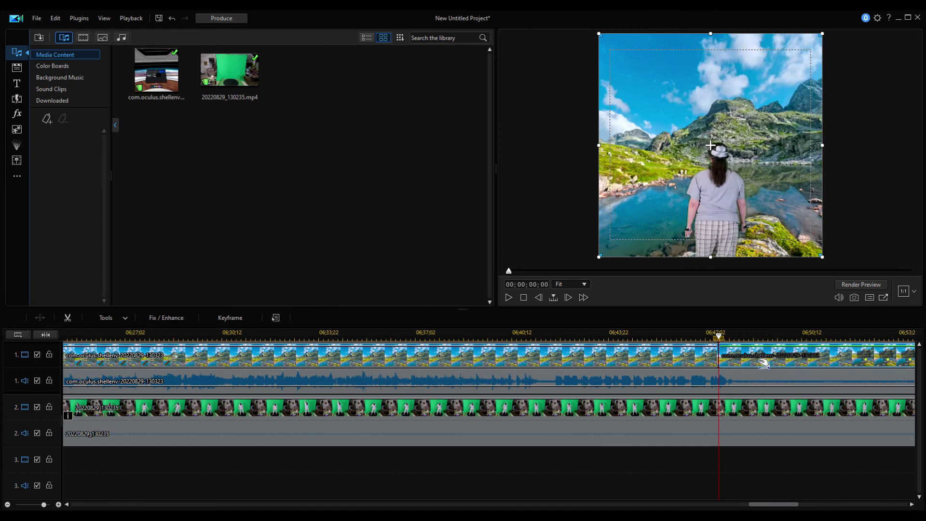
{"action": "key", "text": "Delete"}
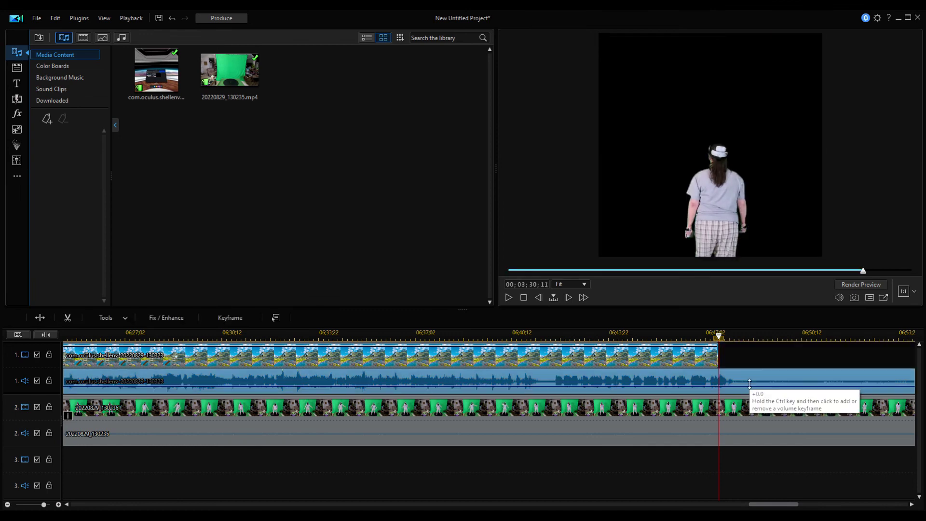
{"action": "left_click", "coordinate": [750, 420]}
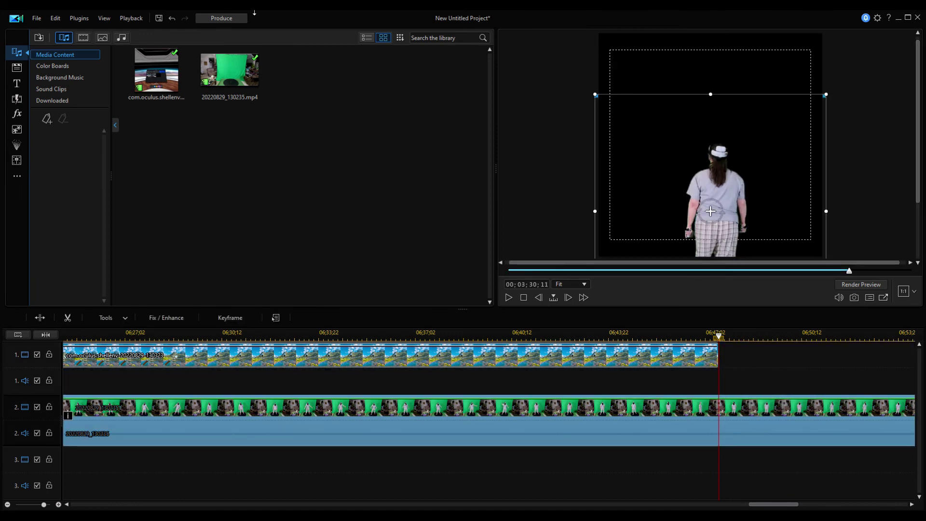
{"action": "left_click", "coordinate": [172, 18]}
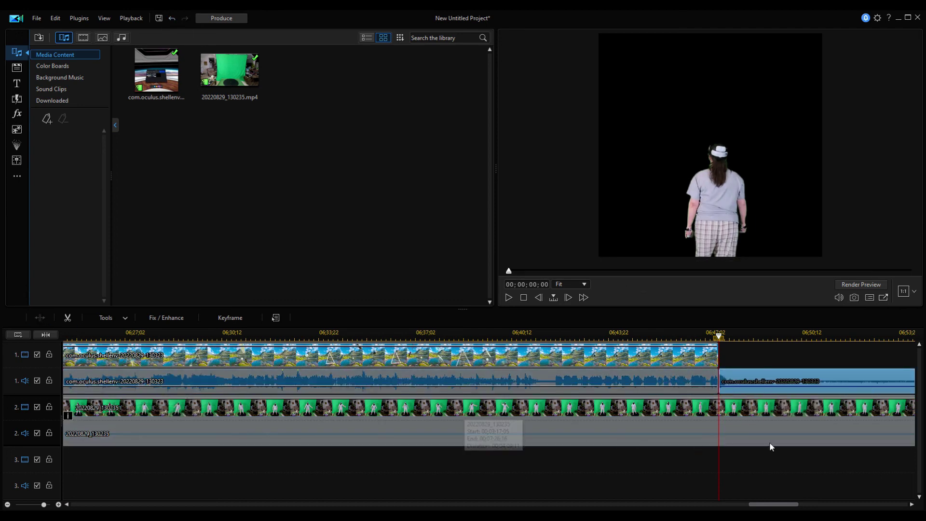
{"action": "left_click", "coordinate": [754, 429]}
{"action": "left_click", "coordinate": [40, 318]}
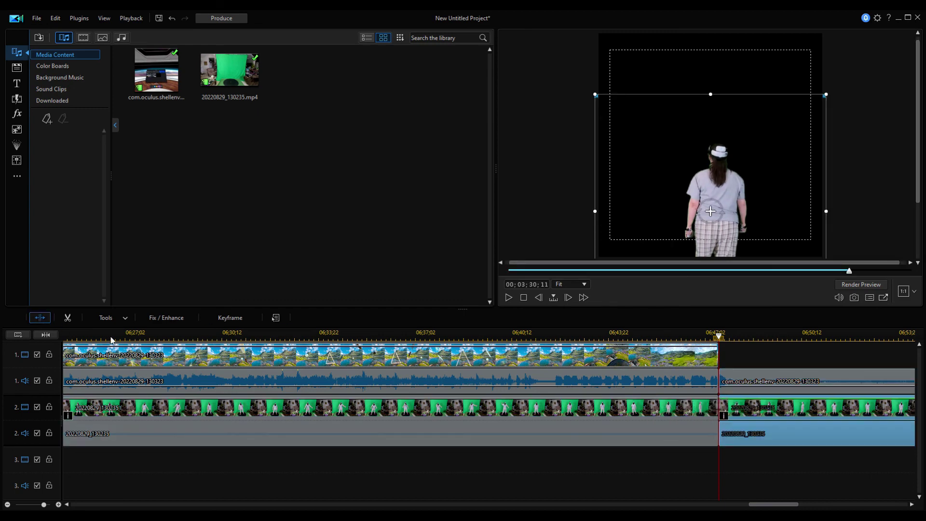
{"action": "left_click", "coordinate": [762, 382]}
{"action": "key", "text": "Delete"}
{"action": "left_click", "coordinate": [764, 421]}
{"action": "key", "text": "Delete"}
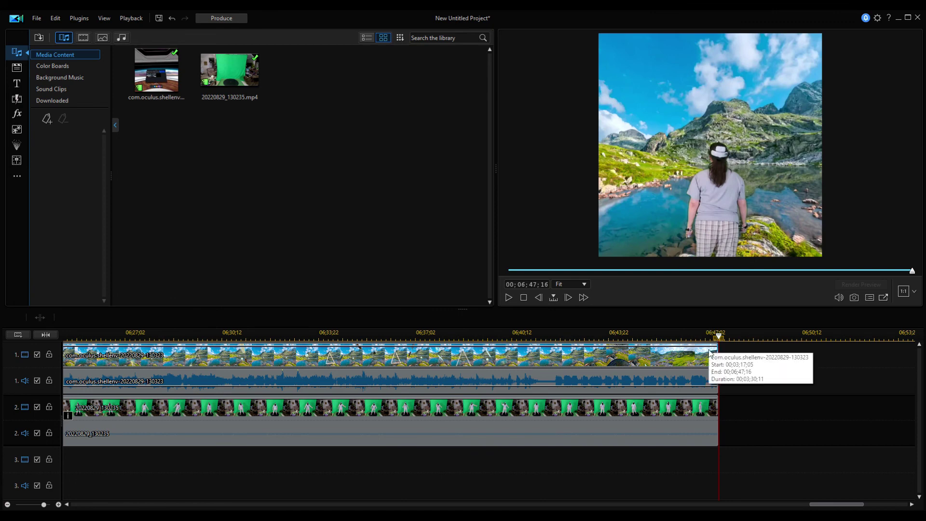
Play back the final seconds from 00;06;41;12 to check the trimmed ending.
{"action": "left_click_drag", "start_coordinate": [718, 336], "coordinate": [541, 337]}
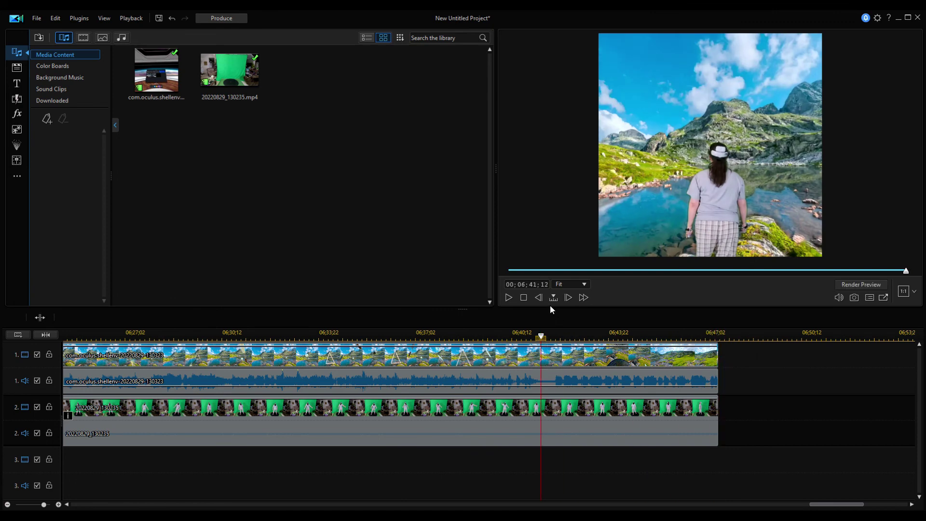
{"action": "left_click", "coordinate": [510, 295]}
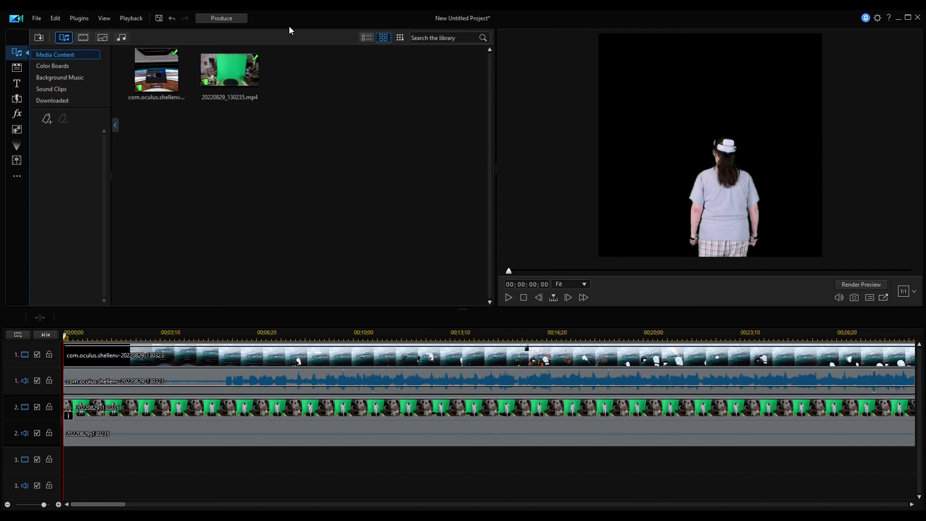
Open the production settings and examine the video and audio properties of the Quest2 Headset H.264 MP4 profile, including its available resolutions.
{"action": "left_click", "coordinate": [215, 20]}
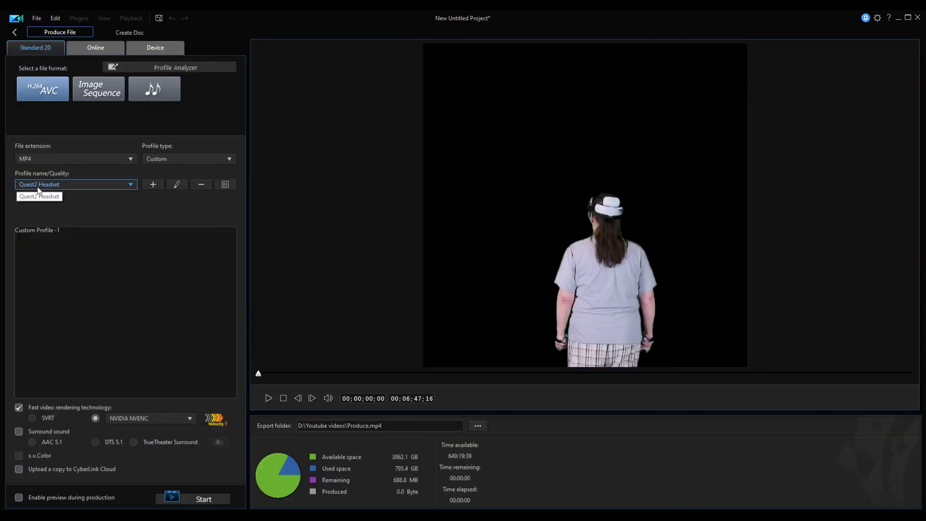
{"action": "left_click", "coordinate": [175, 184]}
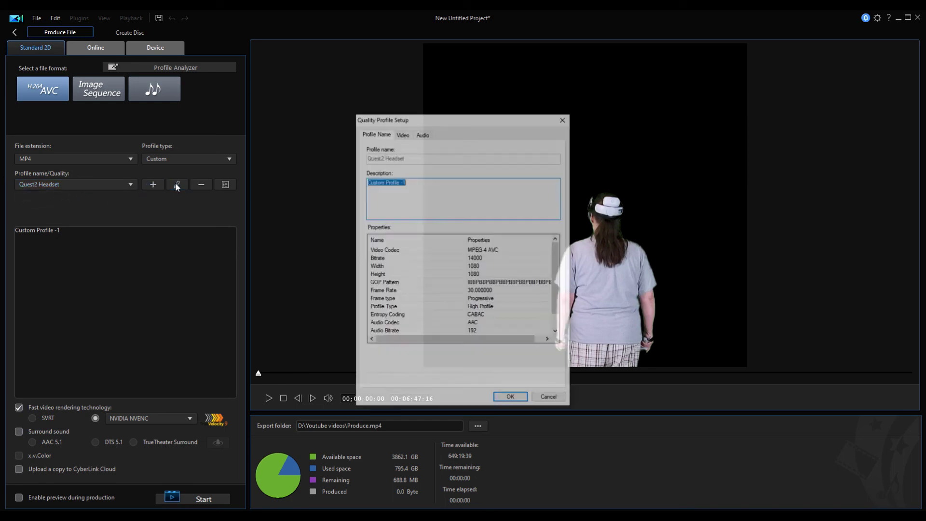
{"action": "left_click", "coordinate": [403, 133]}
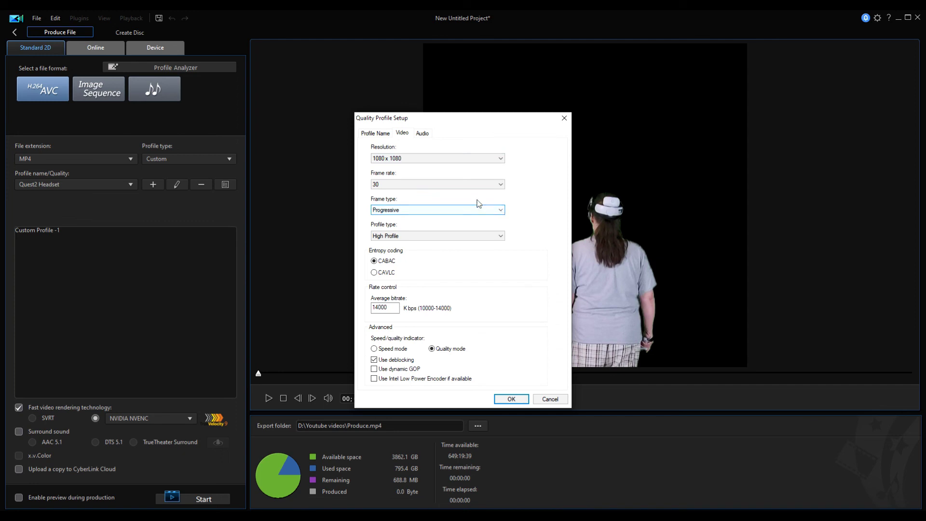
{"action": "left_click", "coordinate": [498, 159]}
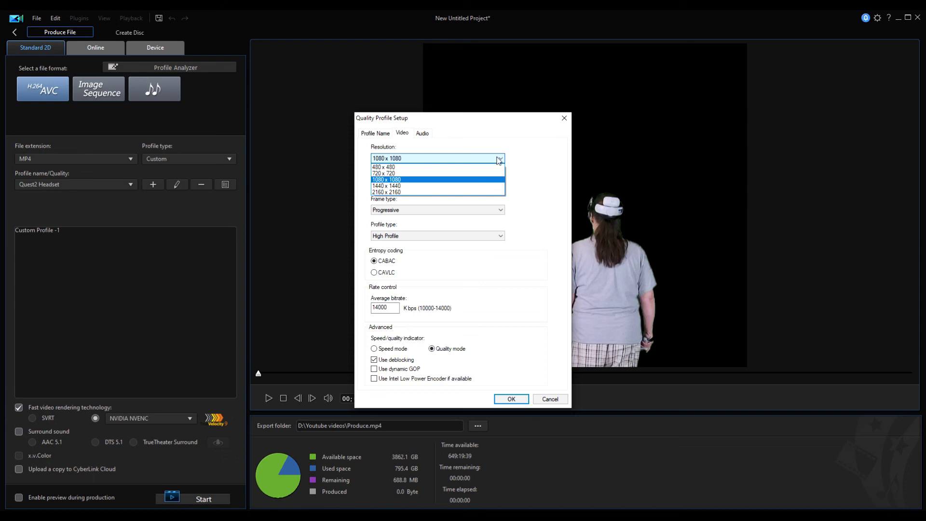
{"action": "left_click", "coordinate": [498, 160]}
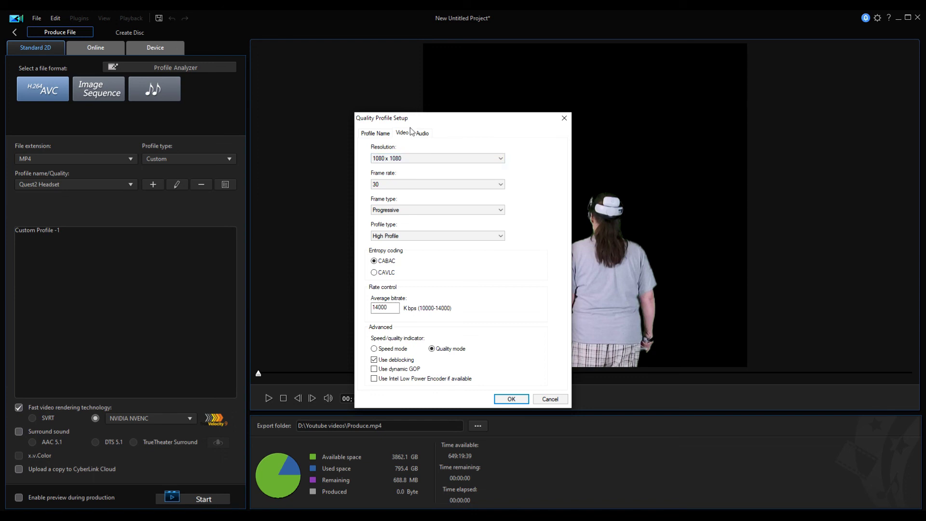
{"action": "left_click", "coordinate": [422, 135]}
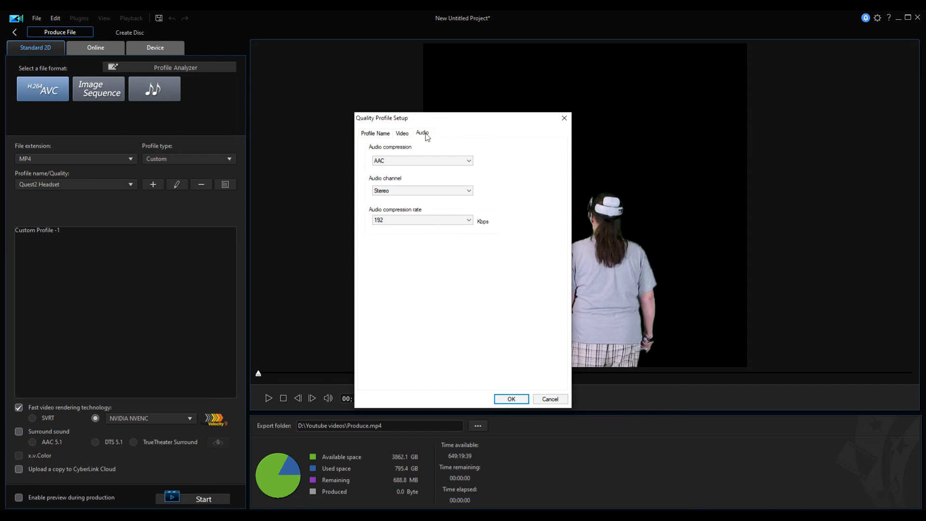
{"action": "left_click", "coordinate": [368, 134]}
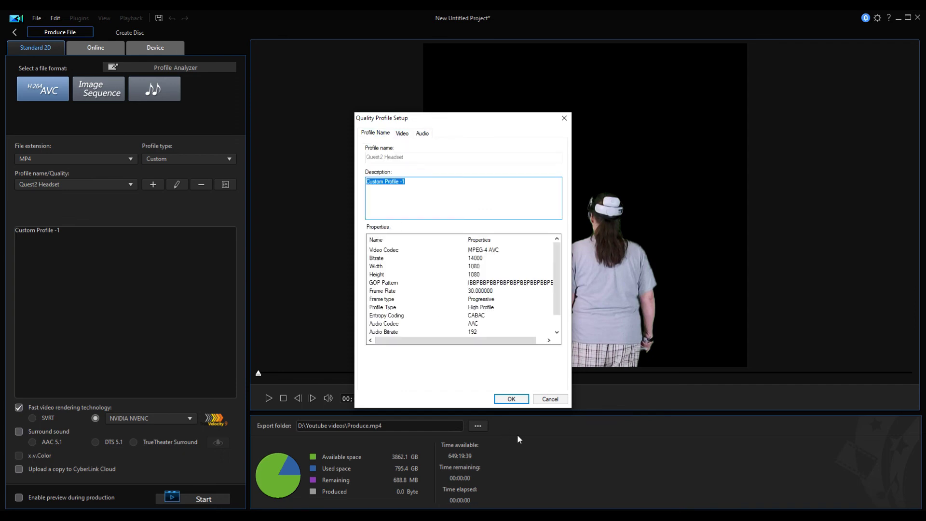
{"action": "left_click", "coordinate": [511, 400]}
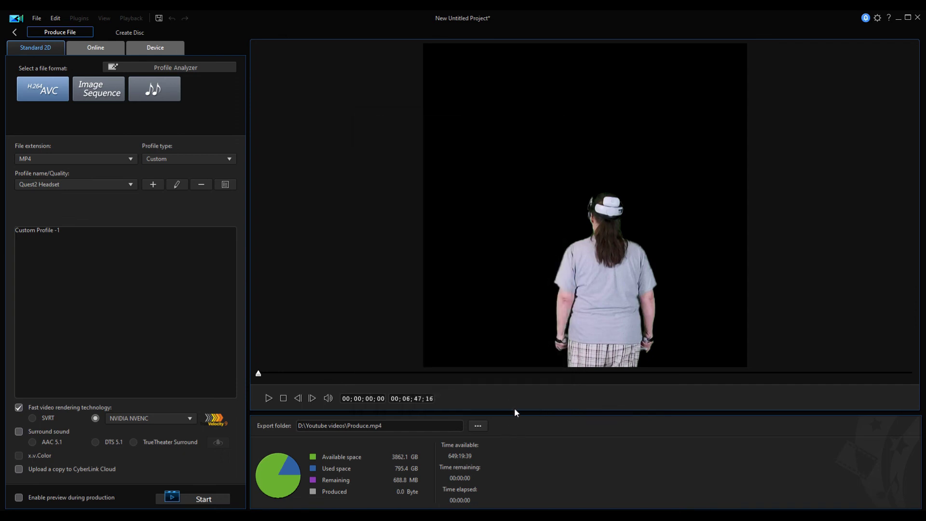
Set the export destination to Produce.mp4 in the Youtube videos folder on drive D.
{"action": "left_click", "coordinate": [478, 425]}
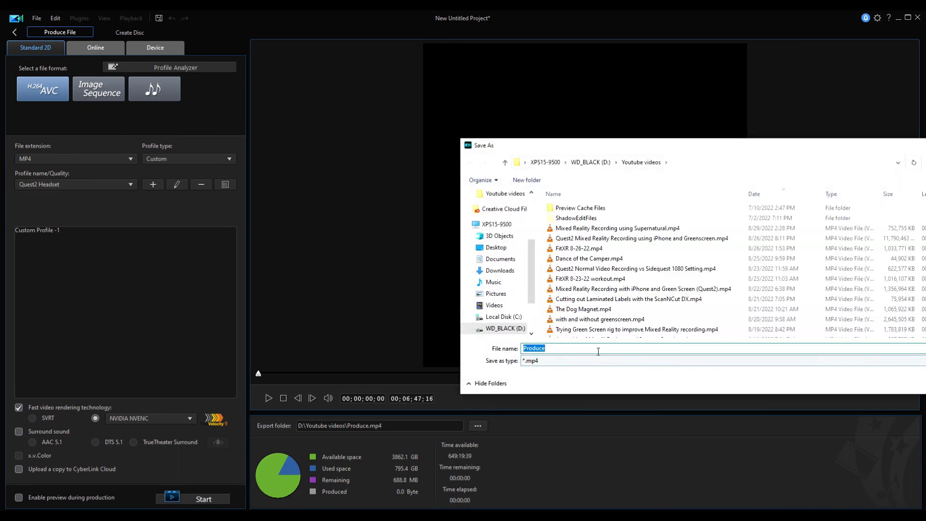
{"action": "key", "text": "Return"}
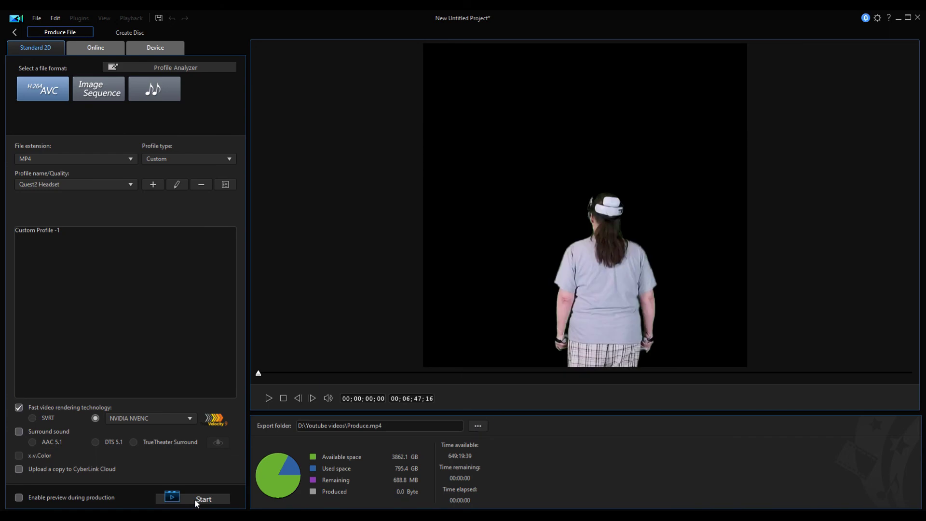